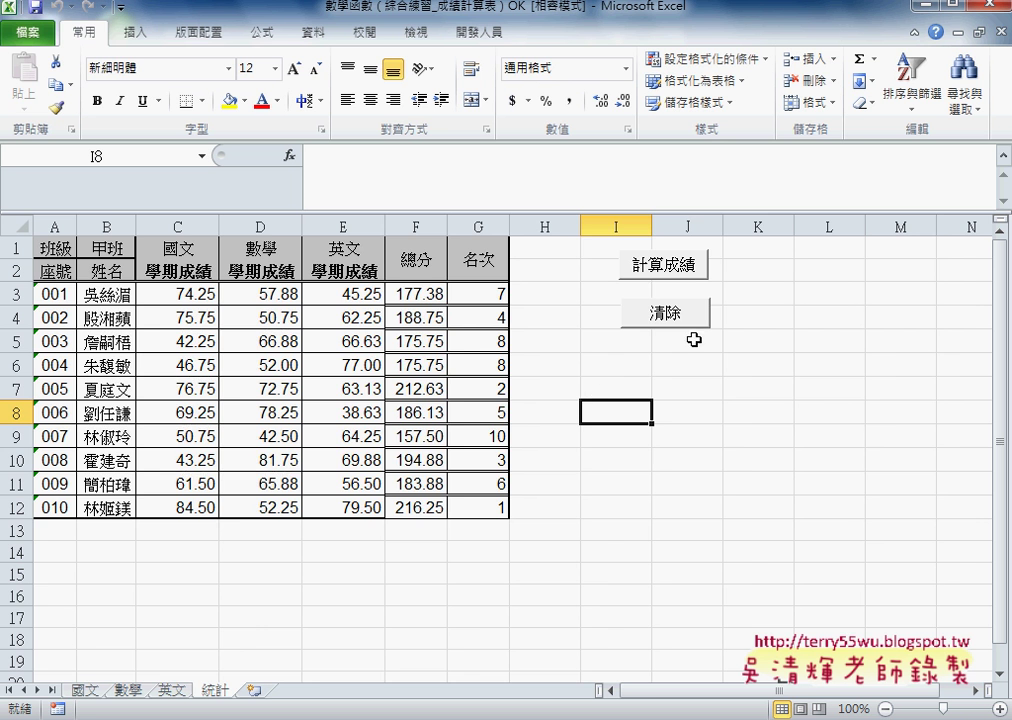
# Step: Clear the 統計 table with 清除 and glance over the 國文, 數學 and 英文 sheets
pyautogui.click(682, 322)
pyautogui.click(86, 690)
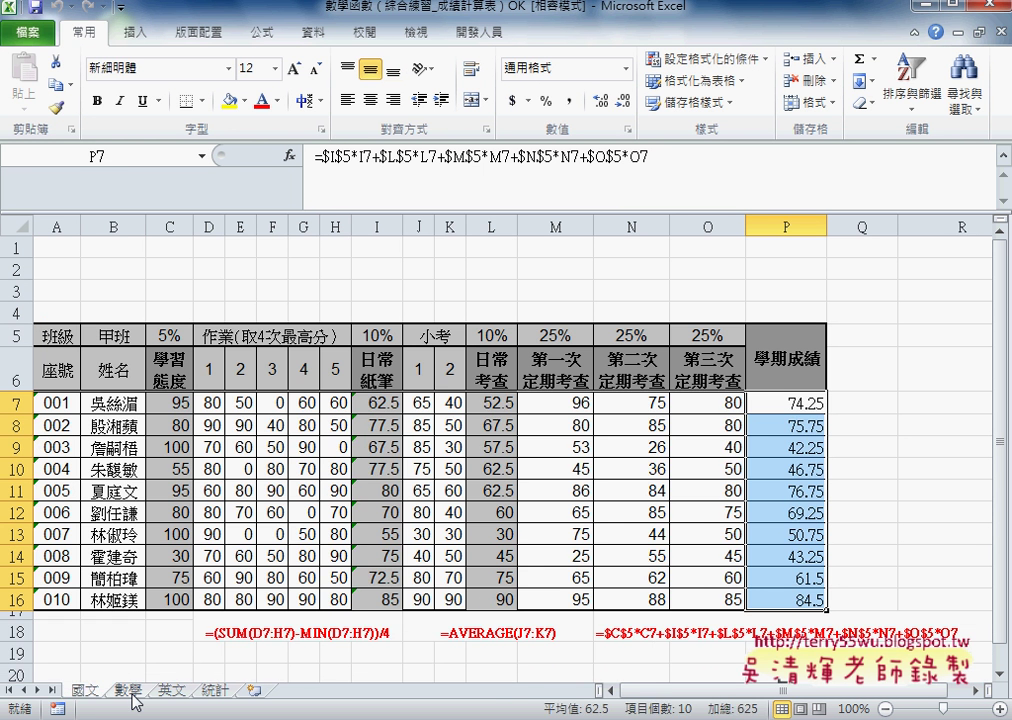
pyautogui.click(130, 690)
pyautogui.click(172, 690)
# Step: Flip through the 數學, 國文 and 英文 grade sheets again, ending on 統計
pyautogui.click(130, 692)
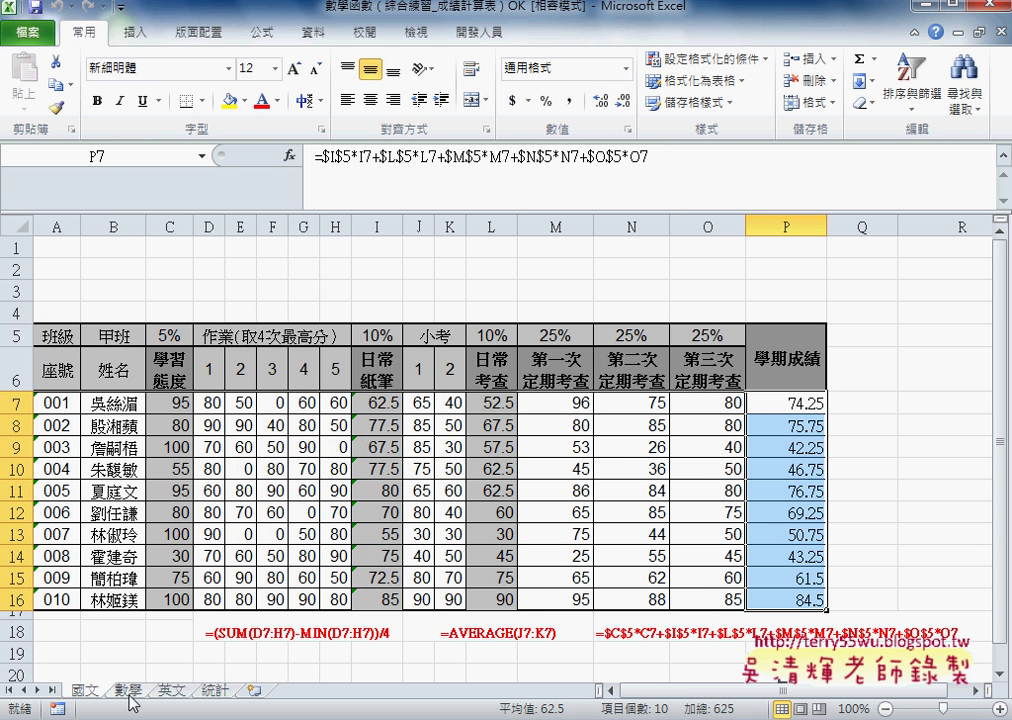
pyautogui.click(122, 690)
pyautogui.click(86, 690)
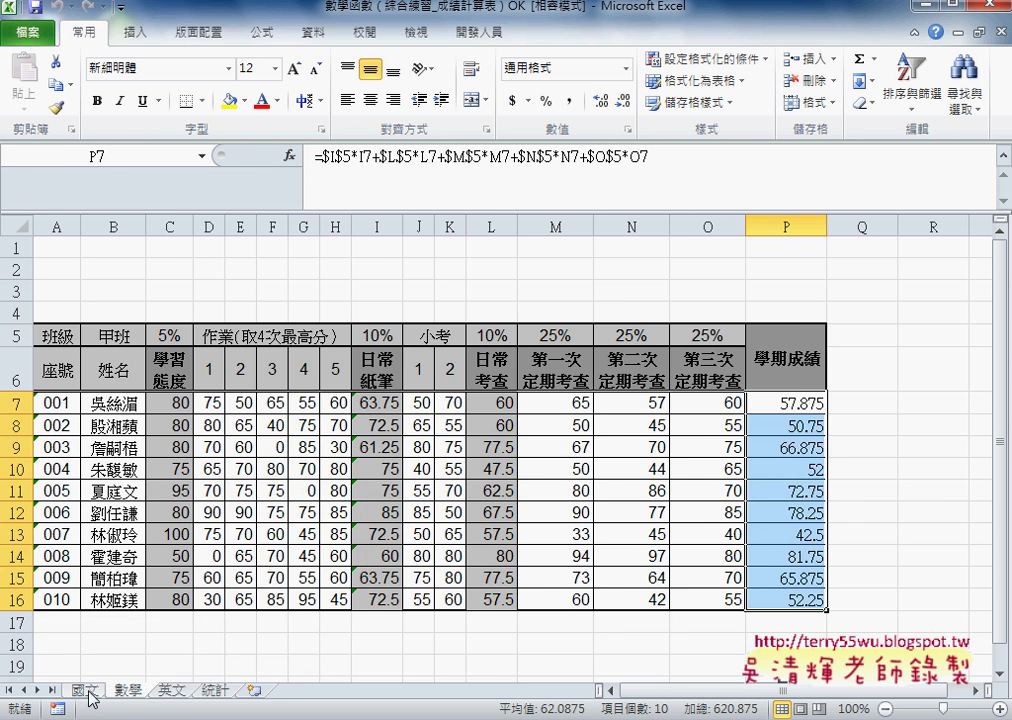
pyautogui.click(175, 690)
pyautogui.click(210, 690)
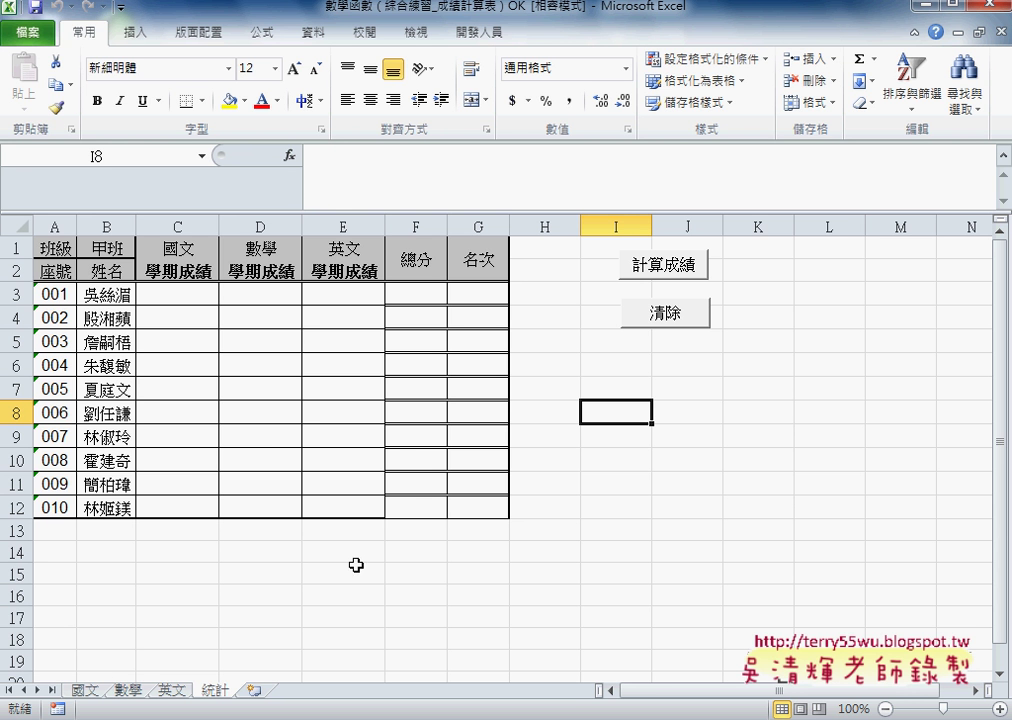
# Step: On the 國文 sheet, inspect the I7 homework formula, scores D7:G7 and the P7 semester formula
pyautogui.click(84, 690)
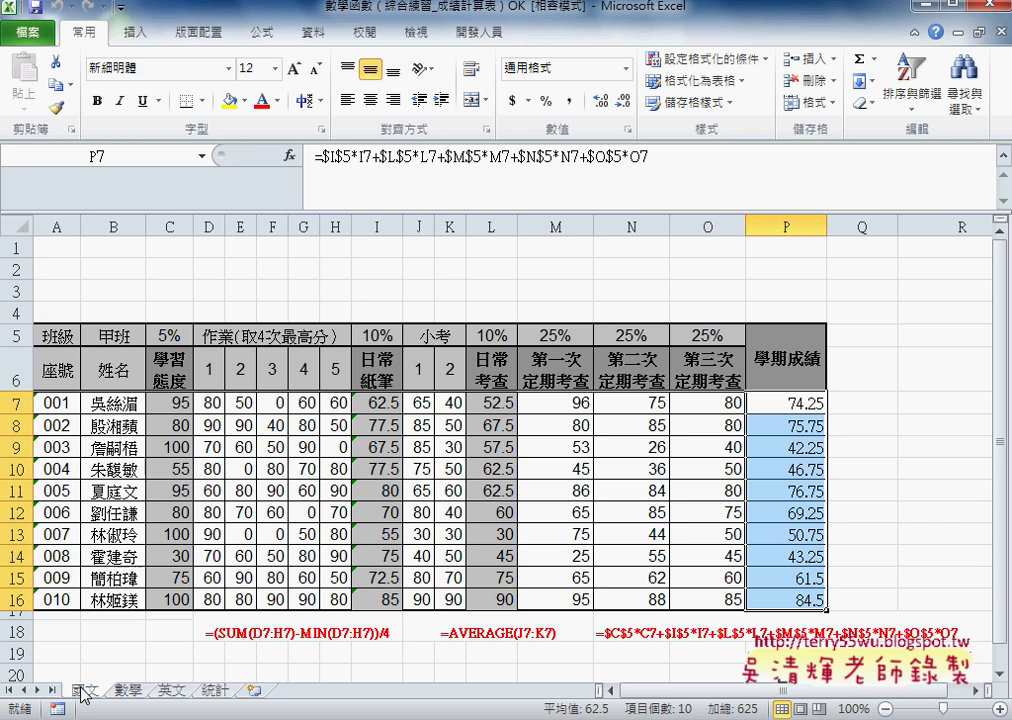
pyautogui.click(383, 402)
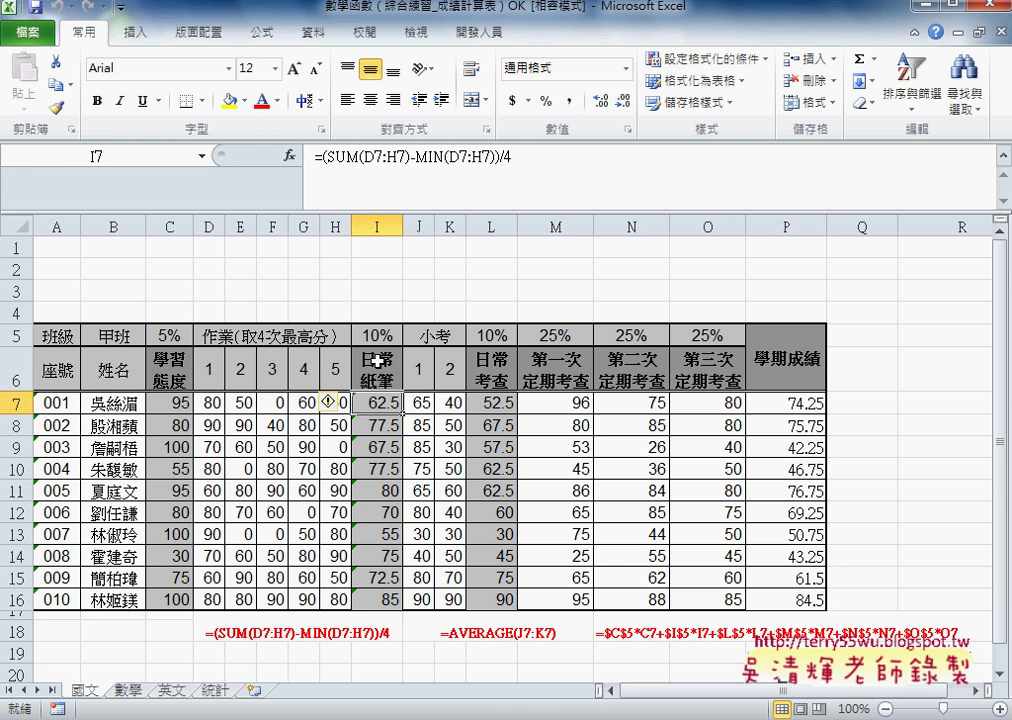
pyautogui.moveTo(212, 402); pyautogui.dragTo(316, 405)
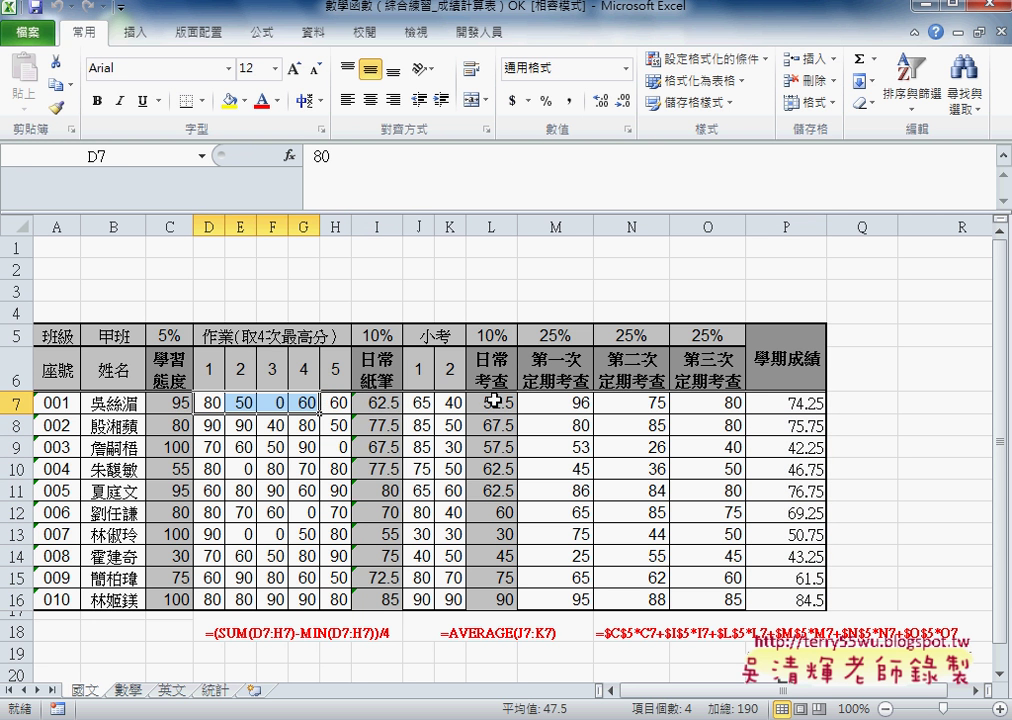
pyautogui.click(390, 402)
pyautogui.click(805, 405)
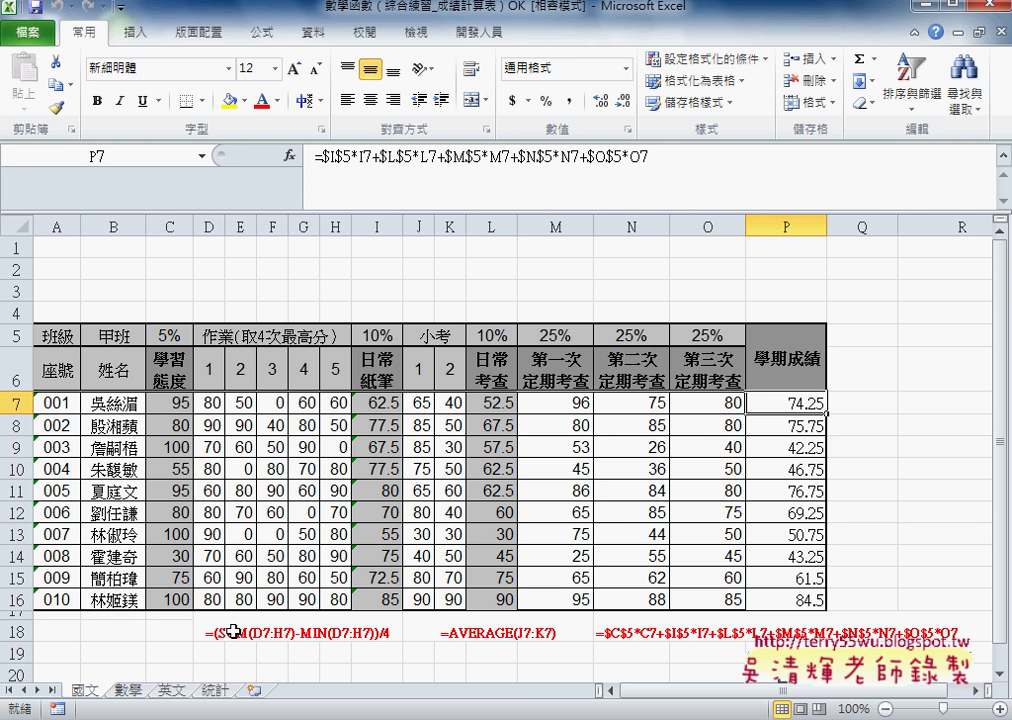
# Step: Check the 數學 and 英文 sheets, then return to the empty 統計 table
pyautogui.click(127, 692)
pyautogui.click(172, 691)
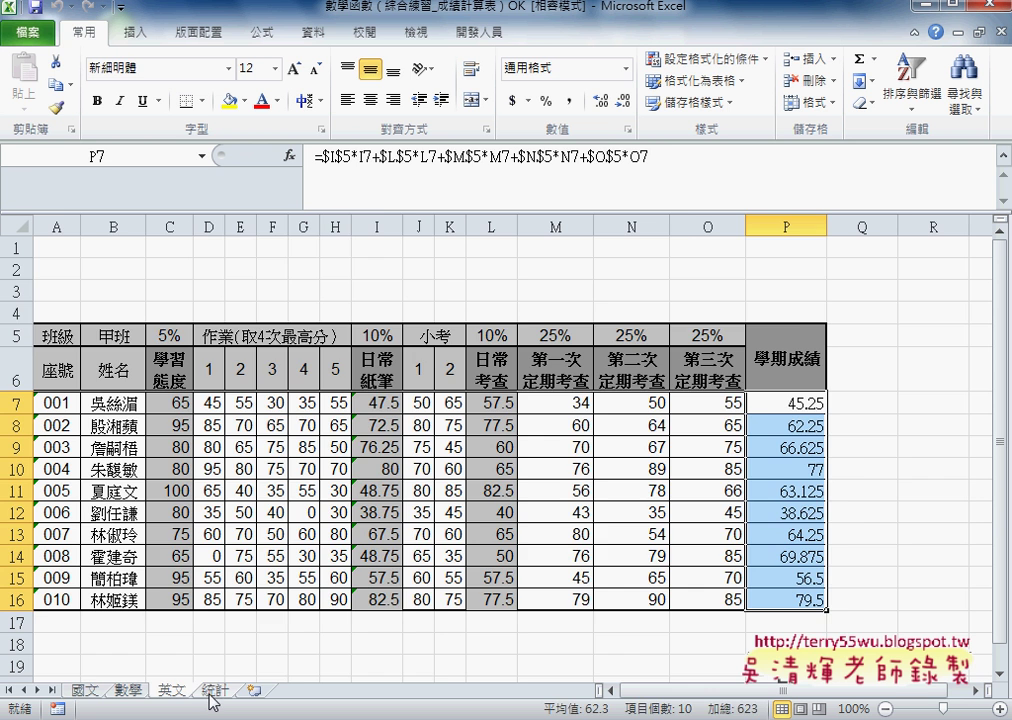
pyautogui.click(213, 692)
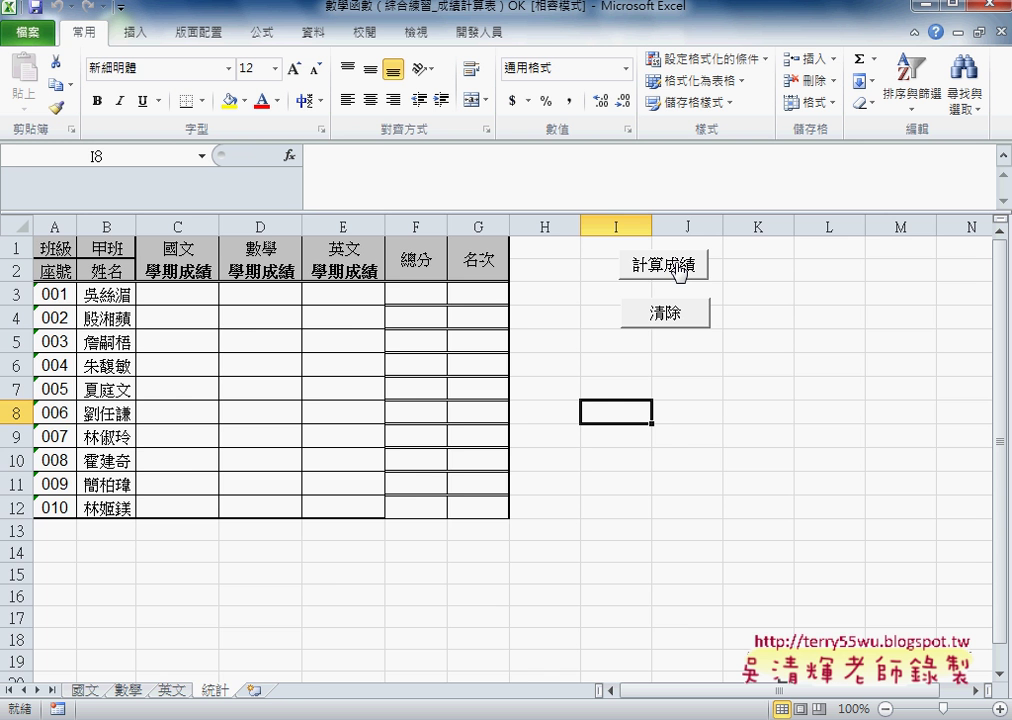
# Step: Run 計算成績 and select the computed grades block to check the results
pyautogui.click(678, 270)
pyautogui.moveTo(170, 318)
pyautogui.mouseDown()
pyautogui.moveTo(300, 321)
pyautogui.moveTo(465, 505)
pyautogui.mouseUp()
pyautogui.moveTo(180, 292); pyautogui.dragTo(467, 511)
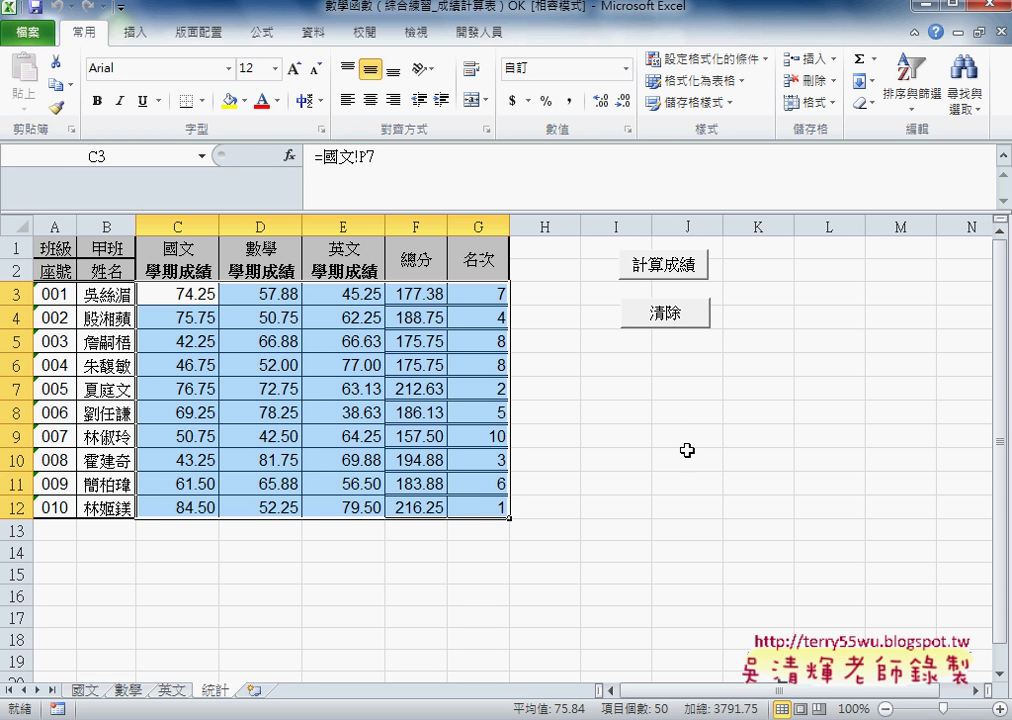
# Step: Clear the table with 清除, recalculate with 計算成績, and select results C3:G11
pyautogui.click(686, 316)
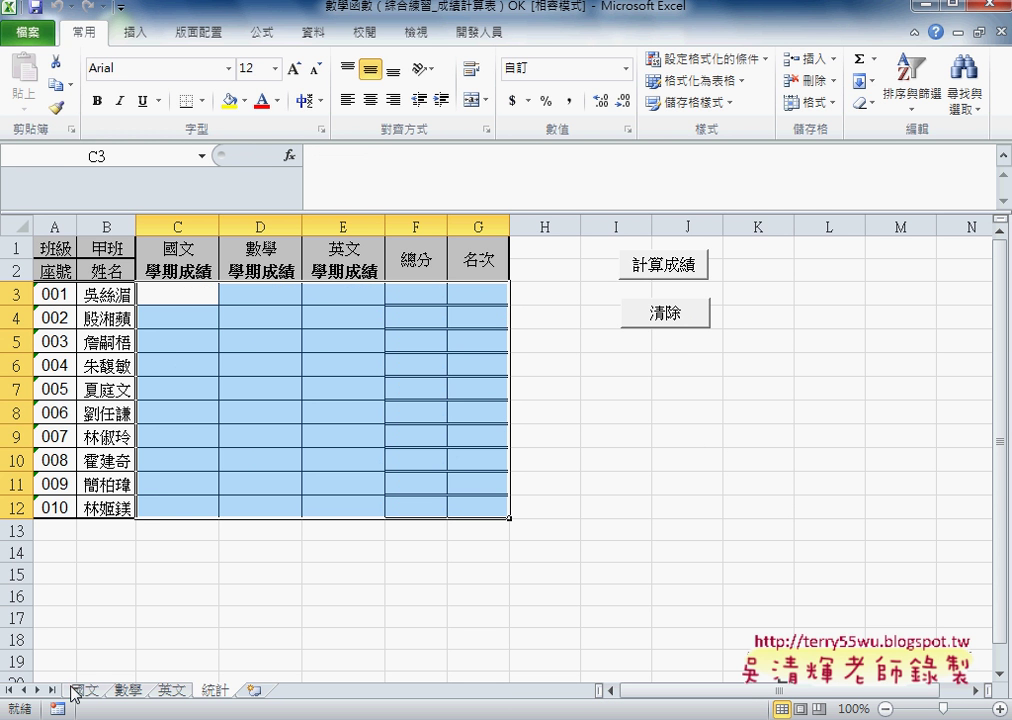
pyautogui.click(665, 268)
pyautogui.moveTo(148, 292)
pyautogui.mouseDown()
pyautogui.moveTo(492, 486)
pyautogui.moveTo(495, 506)
pyautogui.mouseUp()
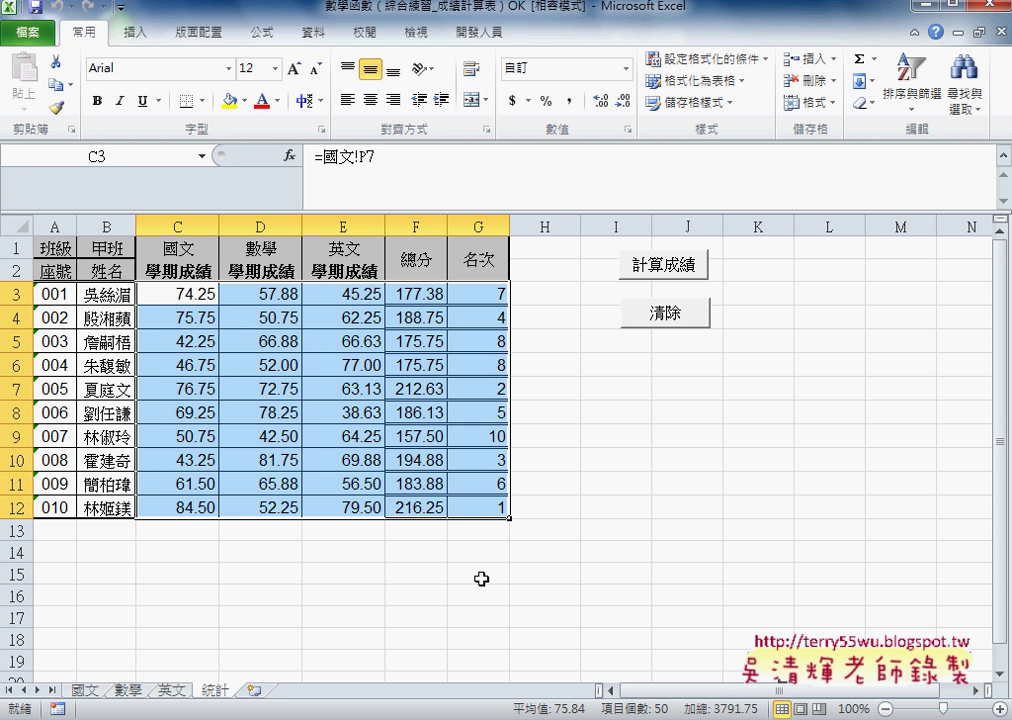
# Step: Delete the results in C3:G12 and show the 開發人員 ribbon tab
pyautogui.press('Delete')
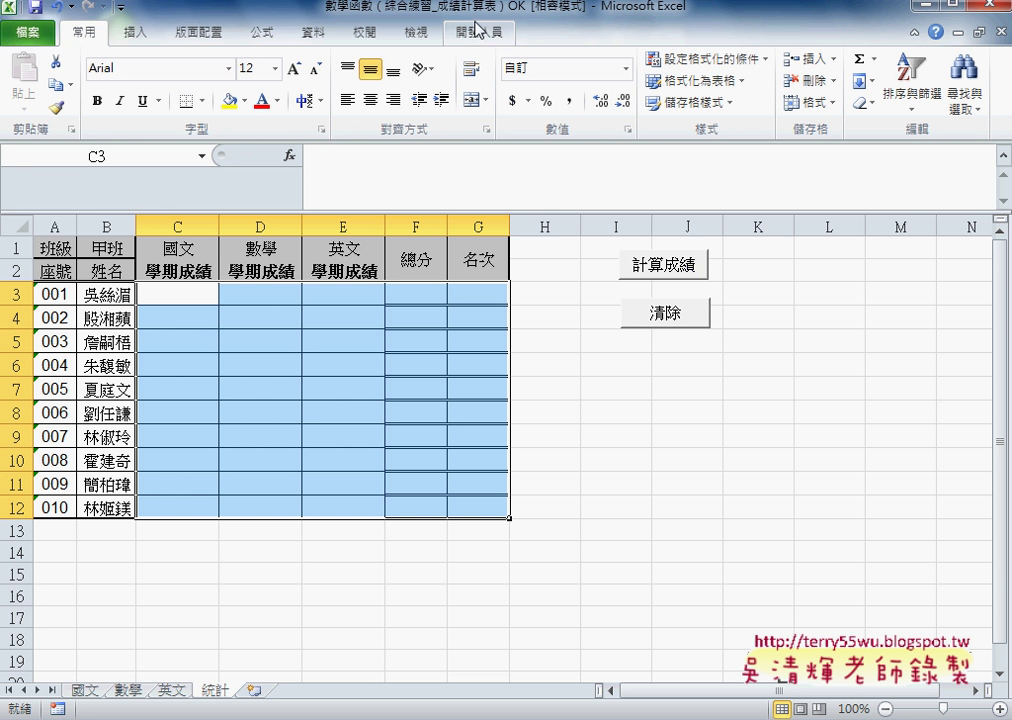
pyautogui.click(478, 34)
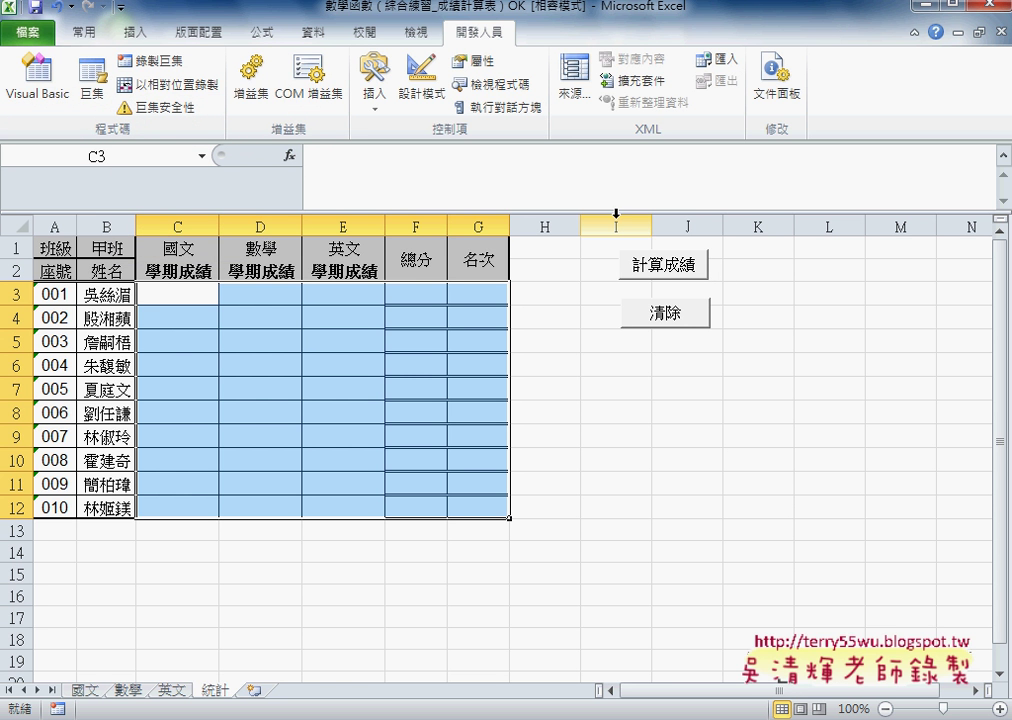
# Step: Run 計算成績 to refill the grades, totals and ranks, then select C3:G12
pyautogui.click(702, 268)
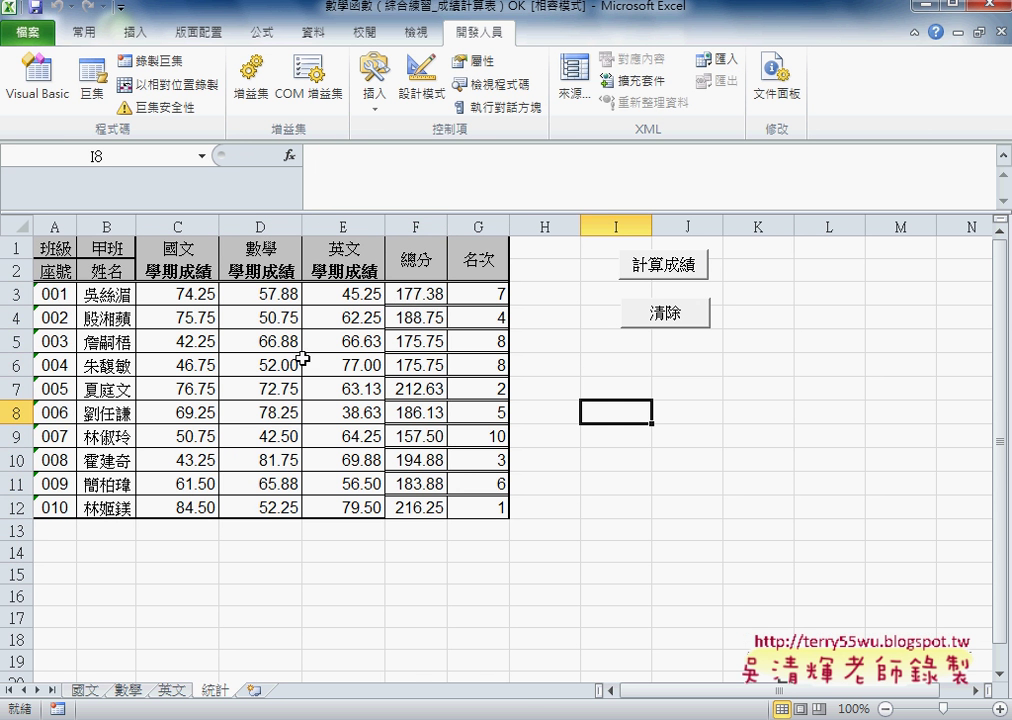
pyautogui.moveTo(145, 294)
pyautogui.mouseDown()
pyautogui.moveTo(484, 502)
pyautogui.moveTo(468, 498)
pyautogui.mouseUp()
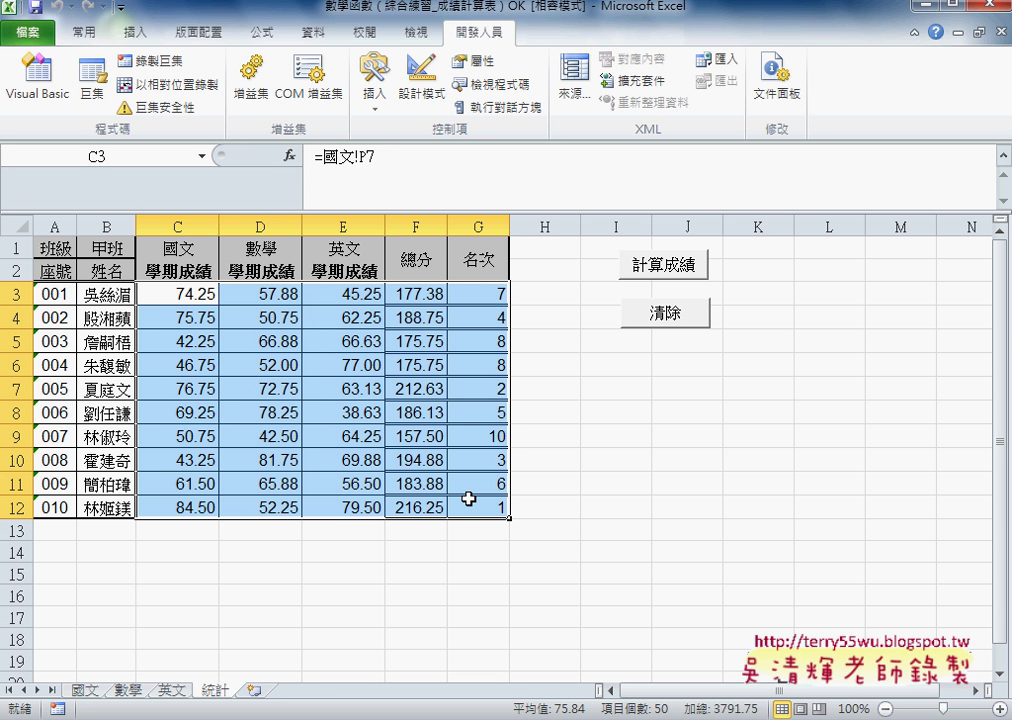
# Step: Open the 成績計算 macro assigned to the 計算成績 button in the VBA editor
pyautogui.rightClick(655, 274)
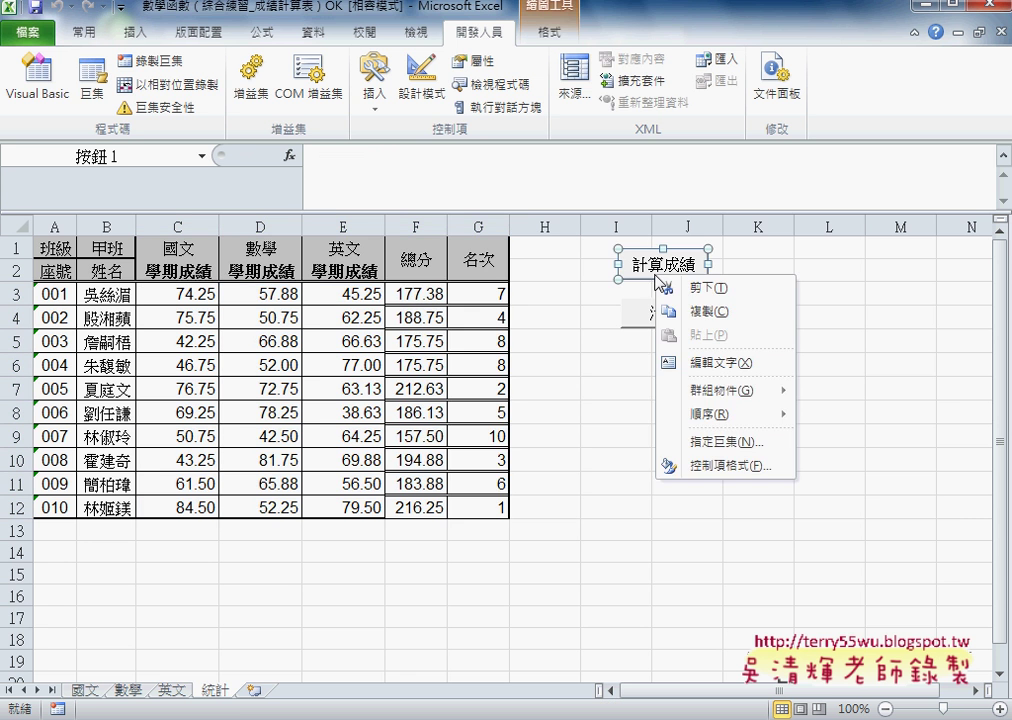
pyautogui.click(709, 441)
pyautogui.click(913, 307)
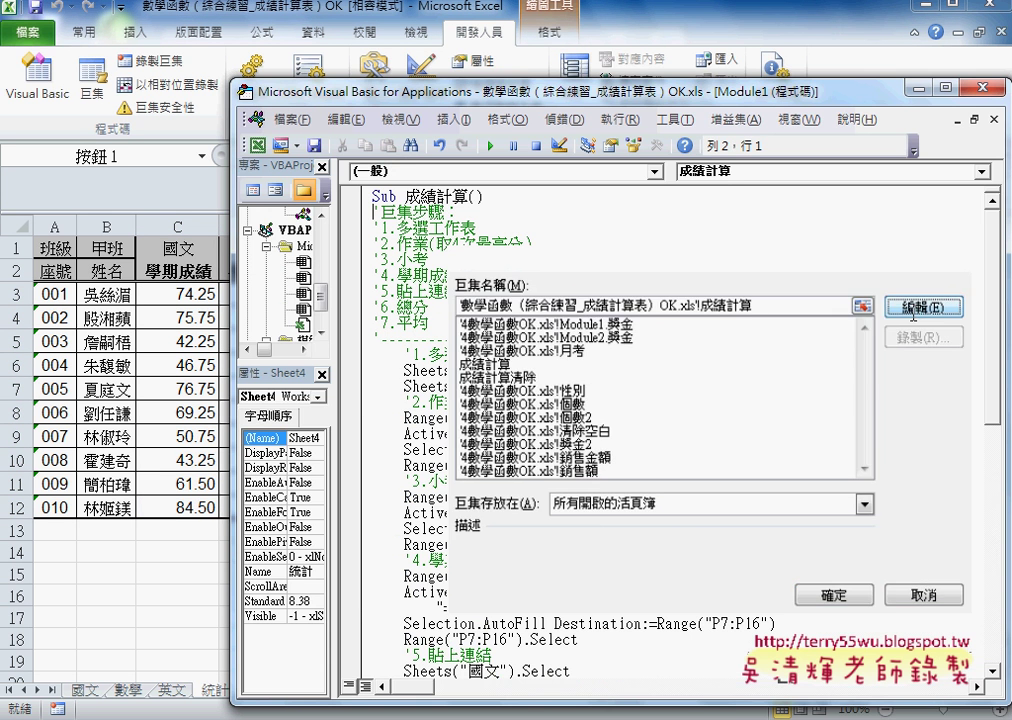
pyautogui.moveTo(402, 85); pyautogui.dragTo(302, 43)
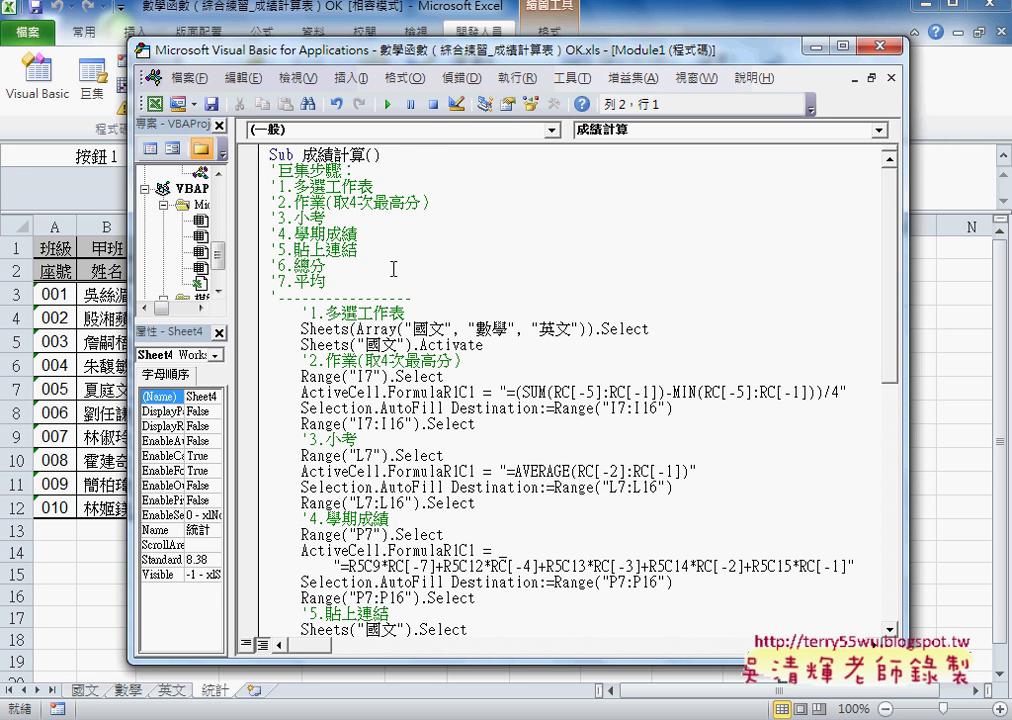
# Step: Highlight the 1.多選工作表 and homework step comments in the macro code
pyautogui.scroll(-2, 393, 269)
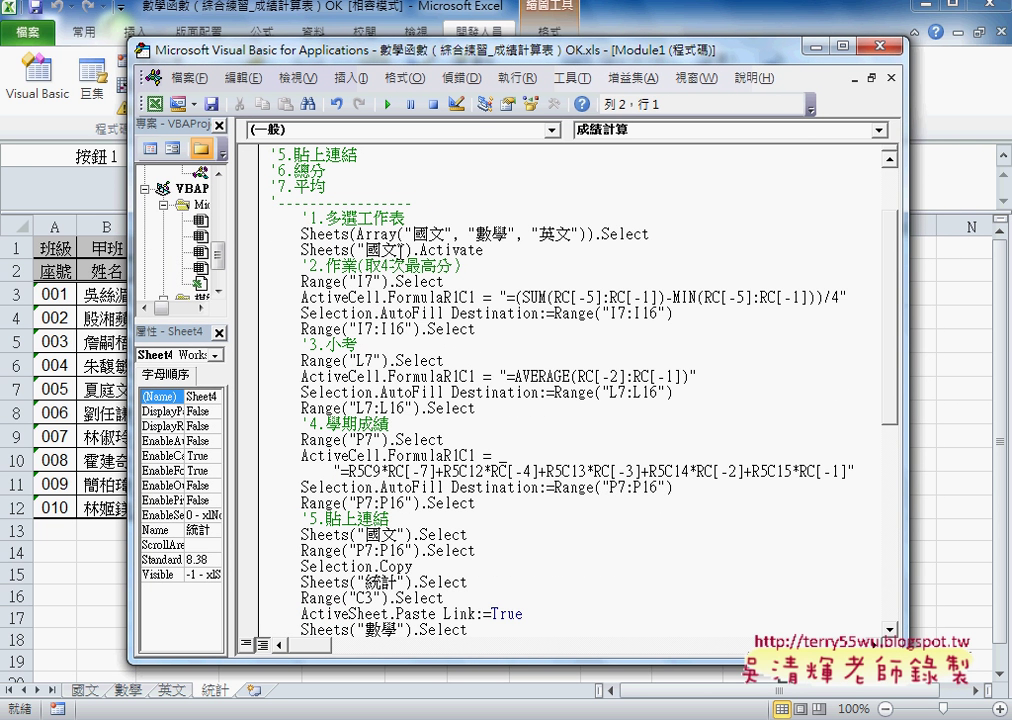
pyautogui.moveTo(301, 218); pyautogui.dragTo(405, 218)
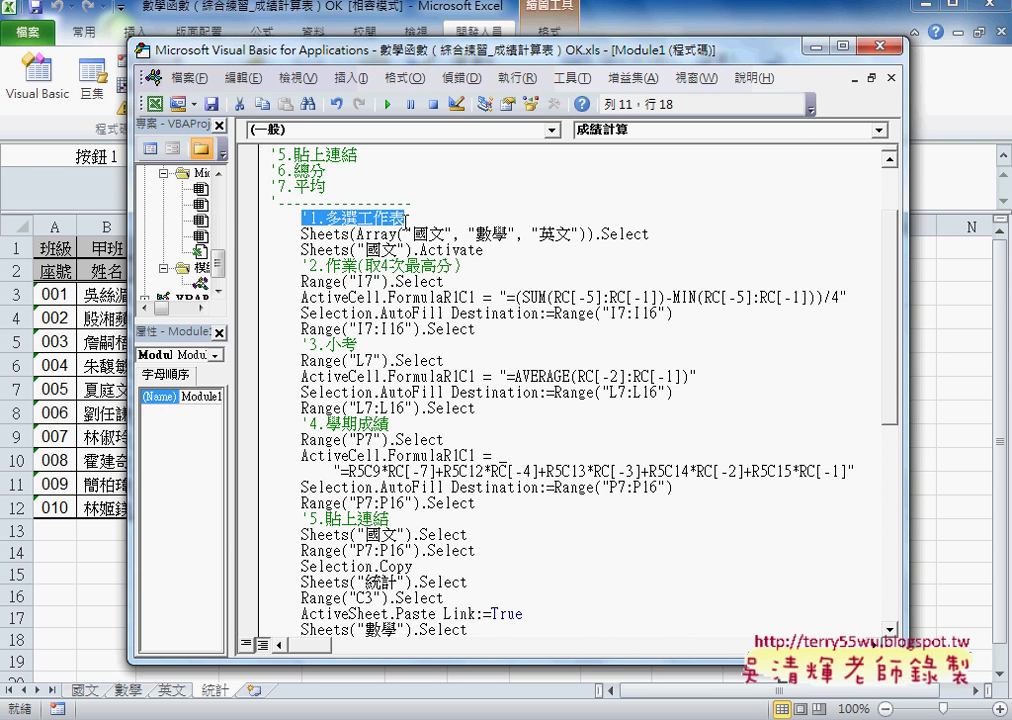
pyautogui.moveTo(295, 265); pyautogui.dragTo(465, 268)
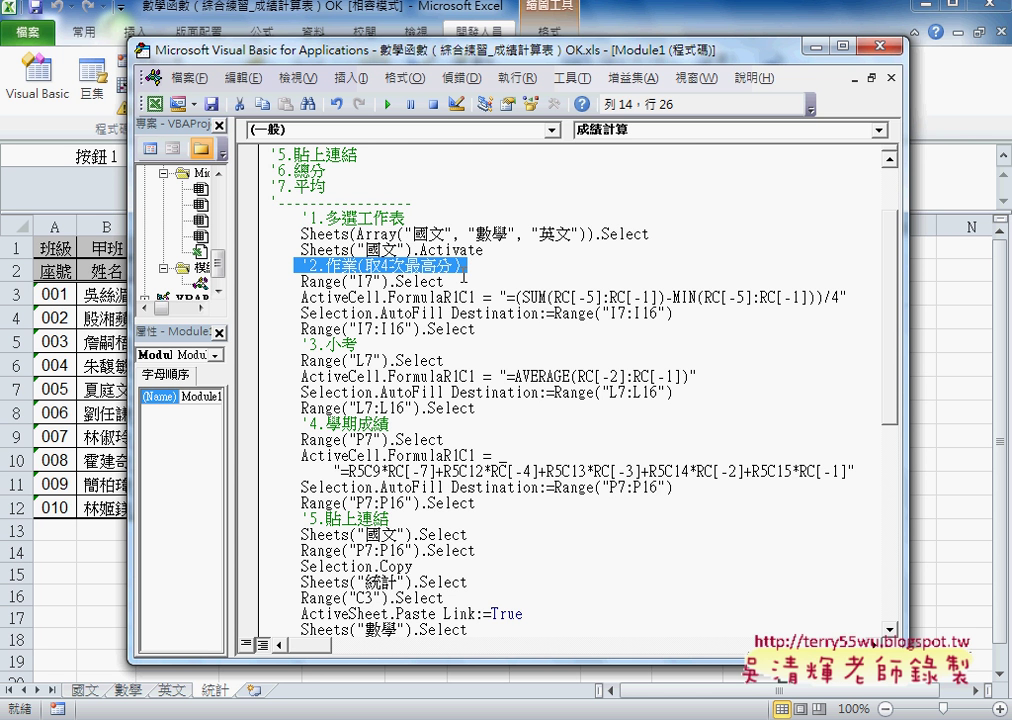
pyautogui.click(407, 218)
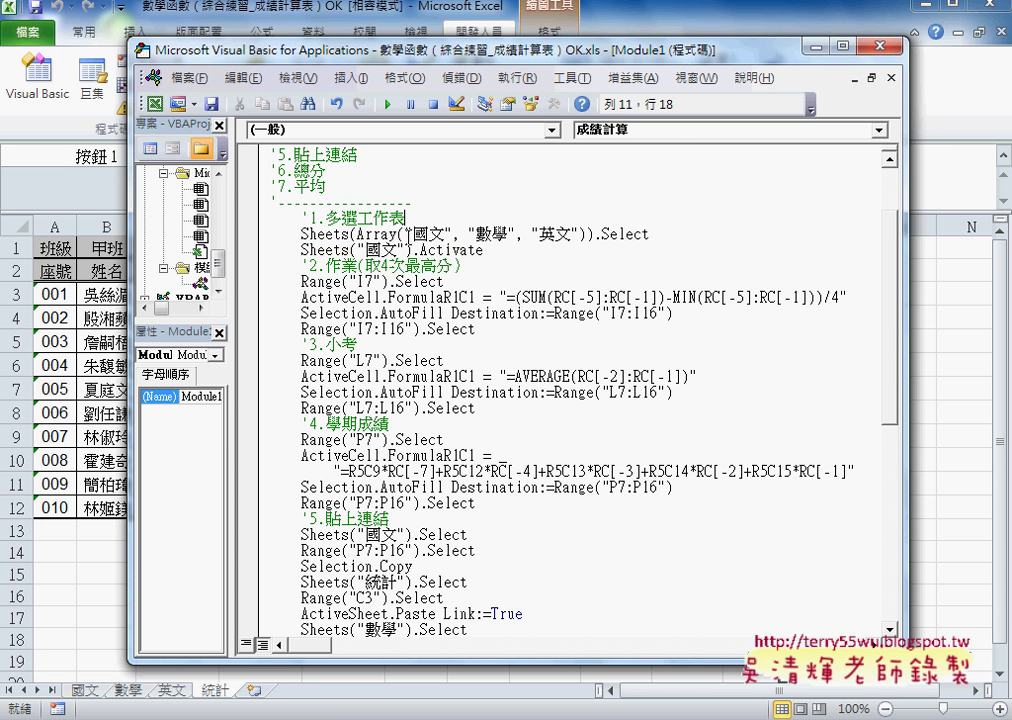
# Step: Walk through the 3.小考 and later steps, highlight the seven-step list, and return to Excel
pyautogui.click(341, 344)
pyautogui.scroll(-1, 372, 360)
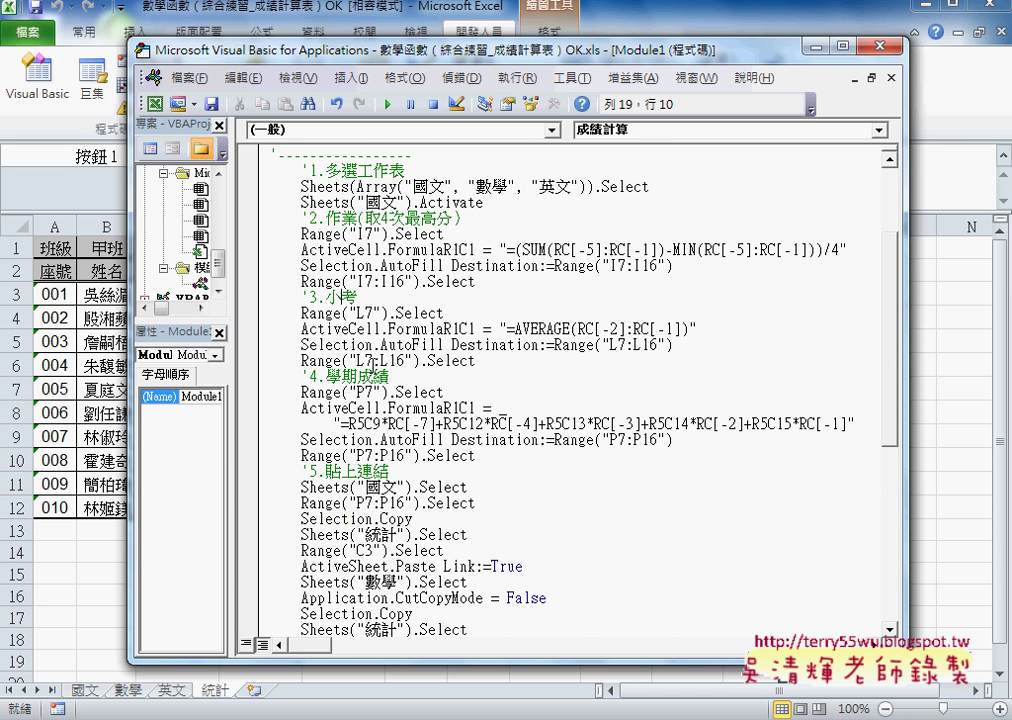
pyautogui.click(372, 344)
pyautogui.scroll(-1, 372, 344)
pyautogui.click(429, 424)
pyautogui.scroll(-3, 429, 424)
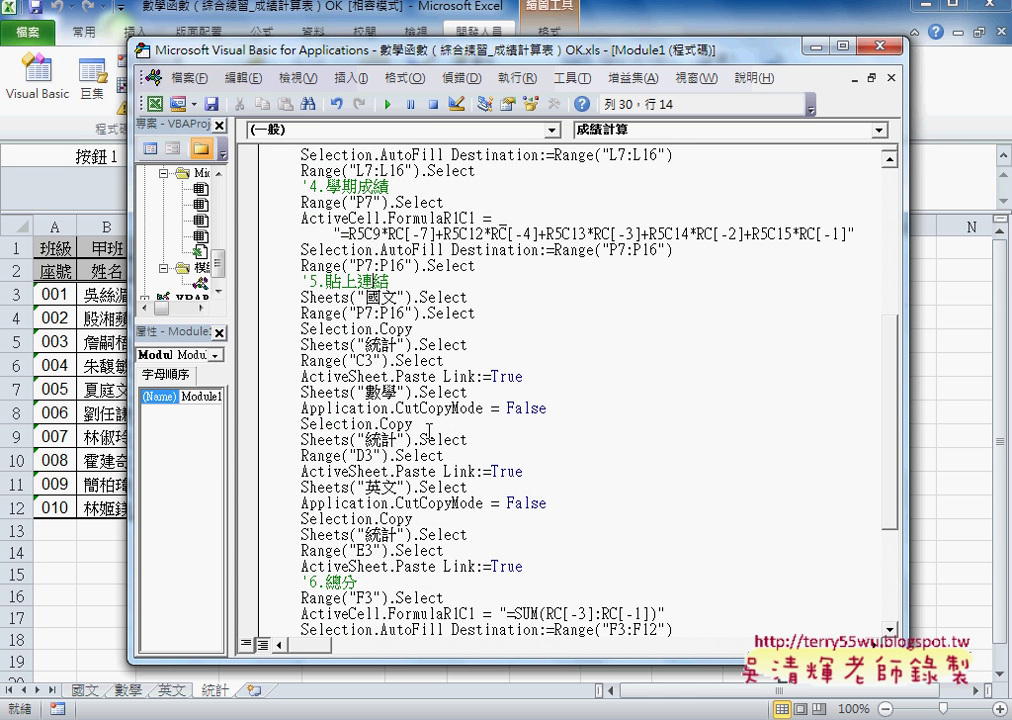
pyautogui.scroll(-3, 429, 432)
pyautogui.scroll(2, 429, 430)
pyautogui.scroll(6, 429, 430)
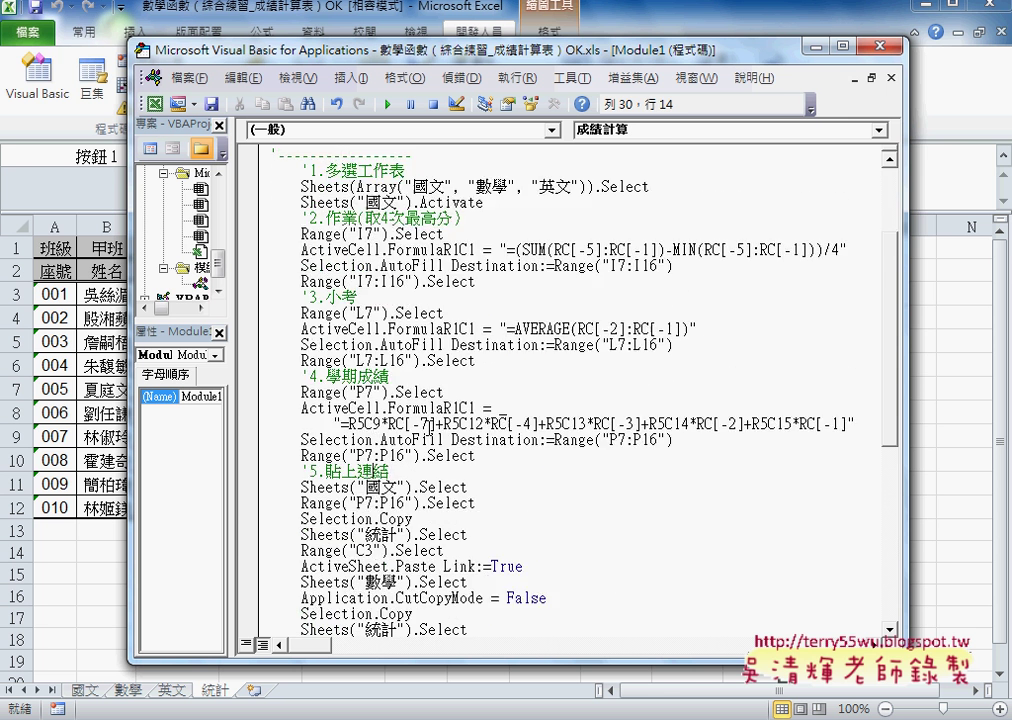
pyautogui.scroll(4, 429, 427)
pyautogui.moveTo(271, 297); pyautogui.dragTo(264, 190)
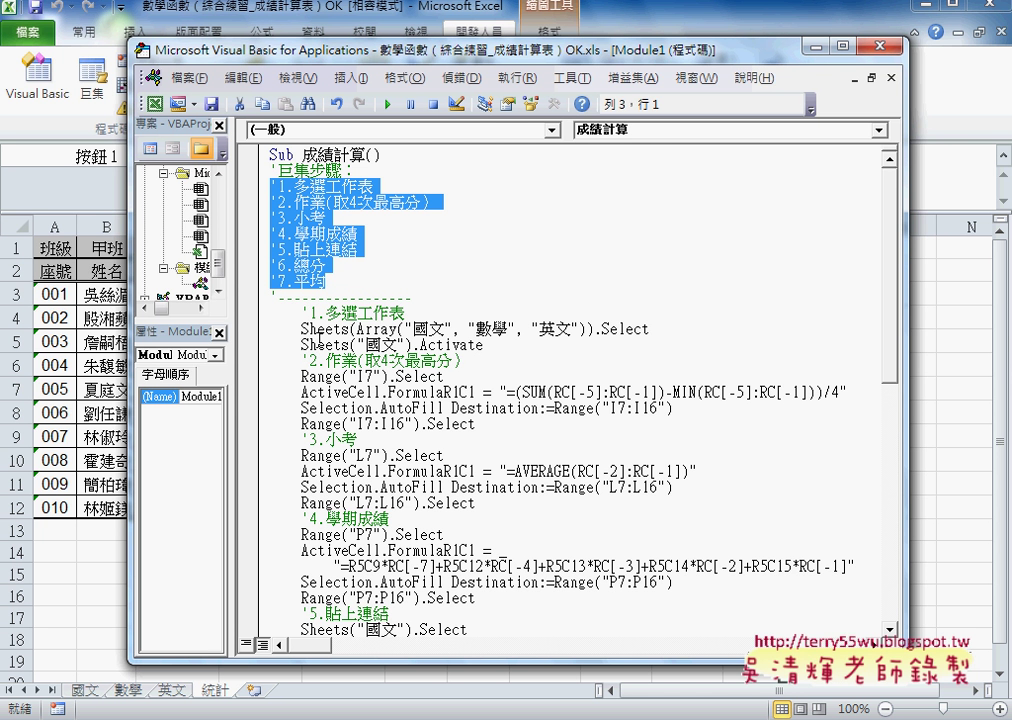
pyautogui.click(818, 50)
# Step: Minimize the VBA editor and empty the 統計 table with the 清除 button
pyautogui.click(754, 342)
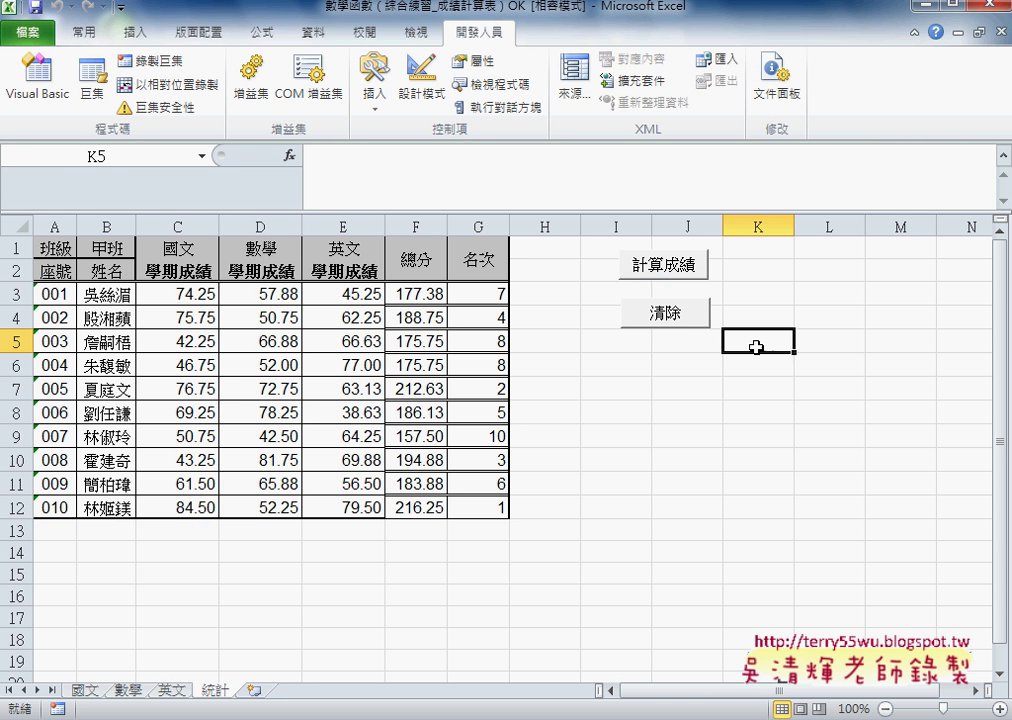
pyautogui.click(680, 328)
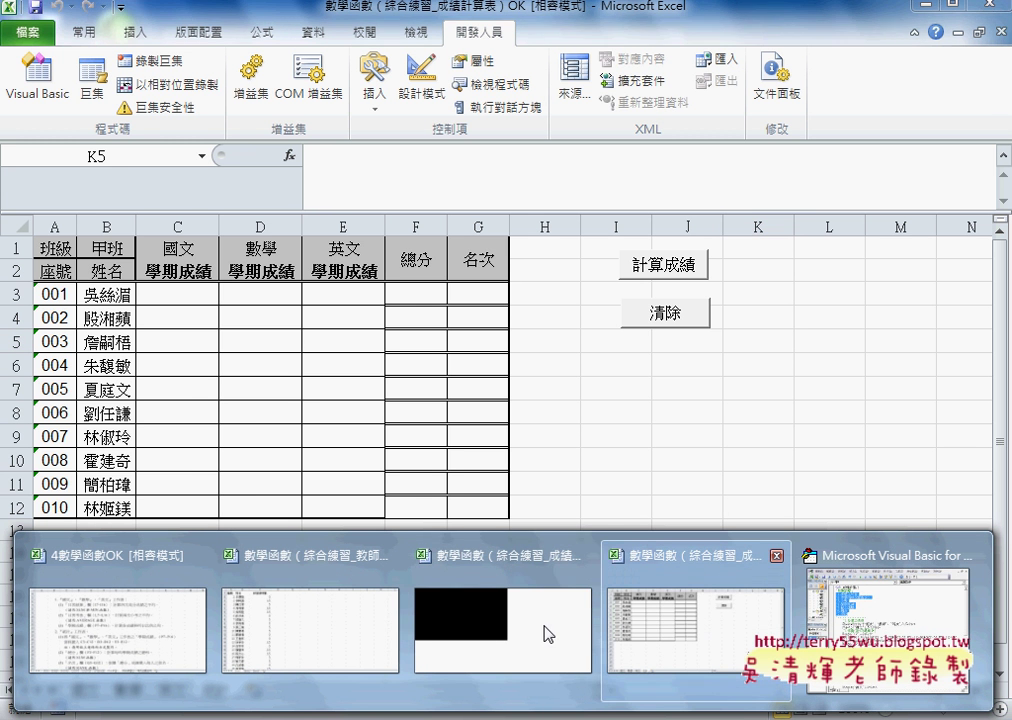
# Step: Close the 教師研習時數統計表 (1) workbook, saving its changes
pyautogui.click(288, 637)
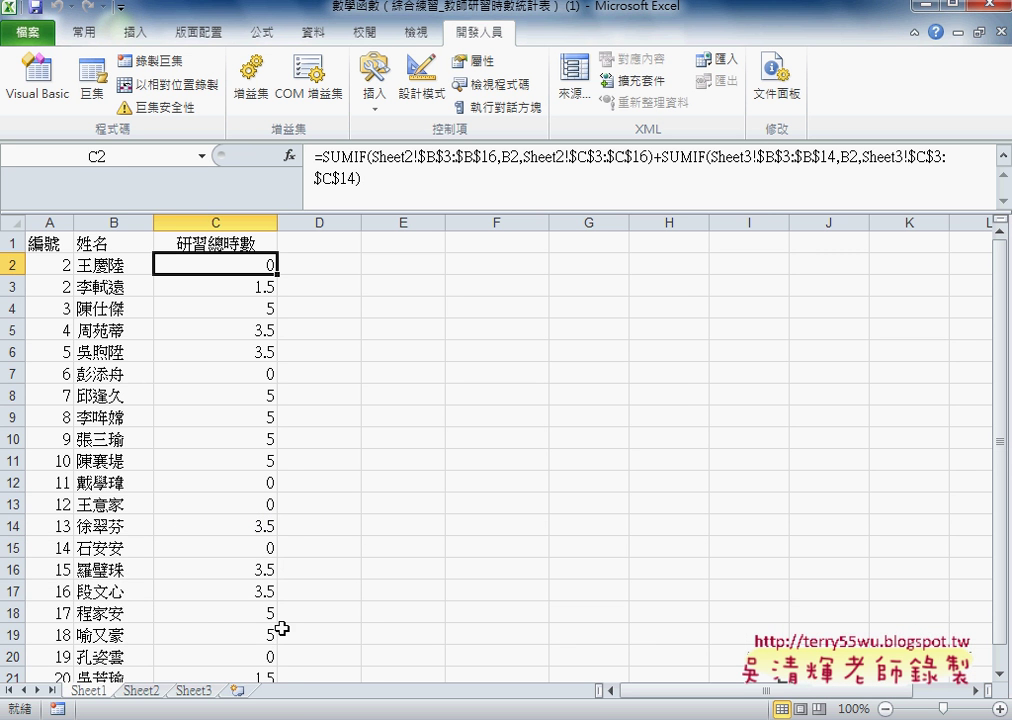
pyautogui.hotkey('ctrl', 'w')
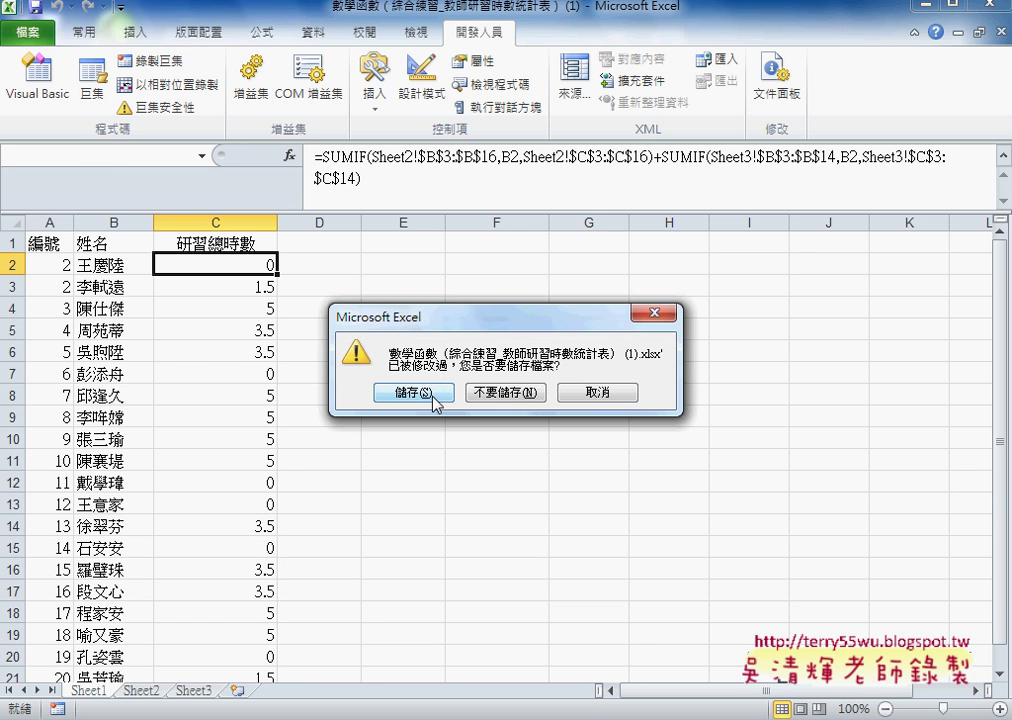
pyautogui.click(468, 390)
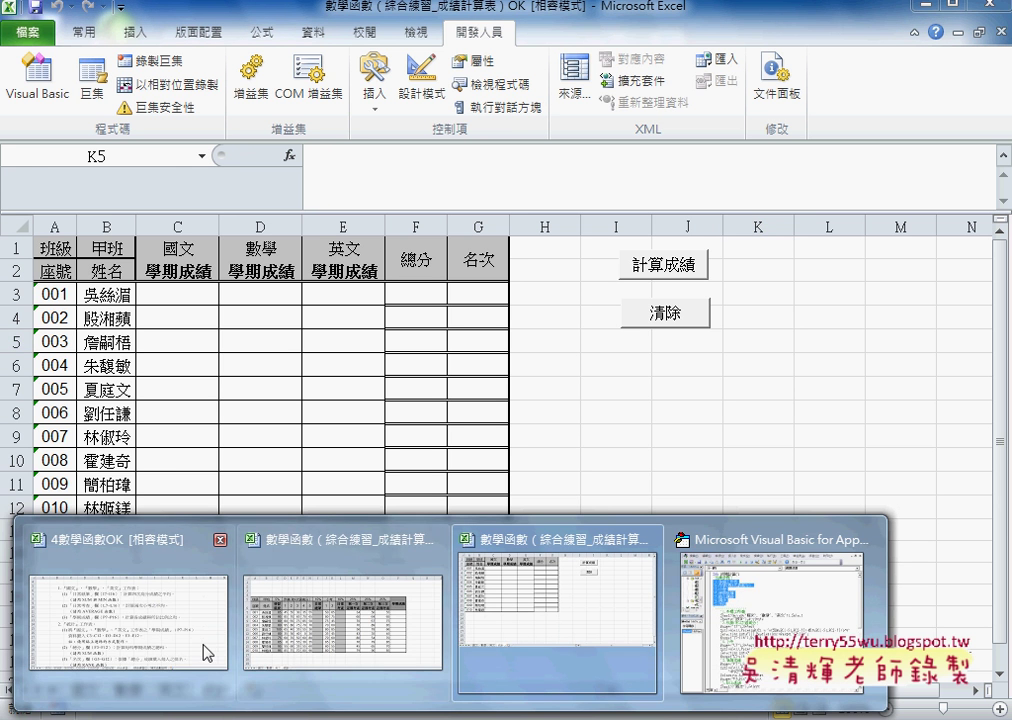
# Step: Bring up the grade workbook, enable editing, and view the 國文, 數學 and 英文 sheets
pyautogui.click(417, 636)
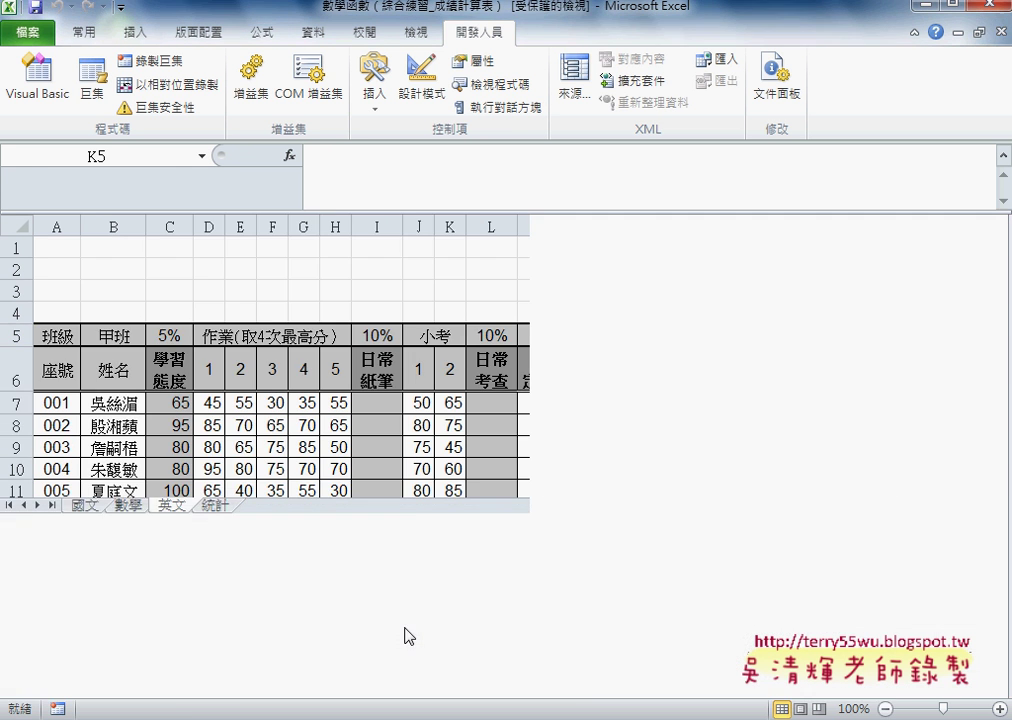
pyautogui.click(565, 64)
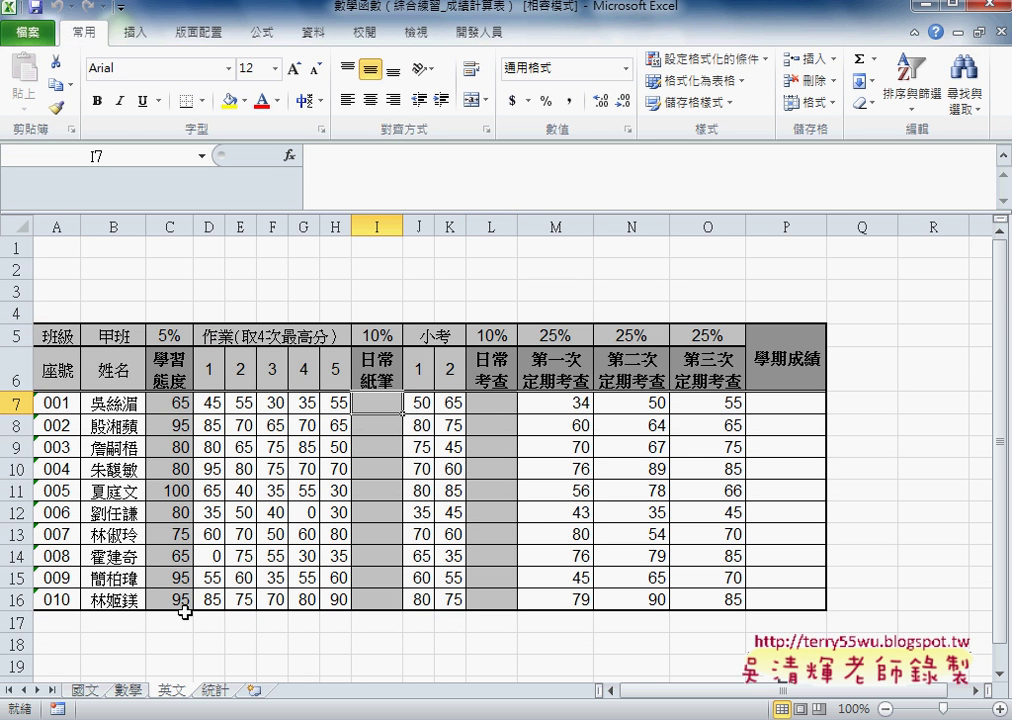
pyautogui.click(82, 690)
pyautogui.click(135, 692)
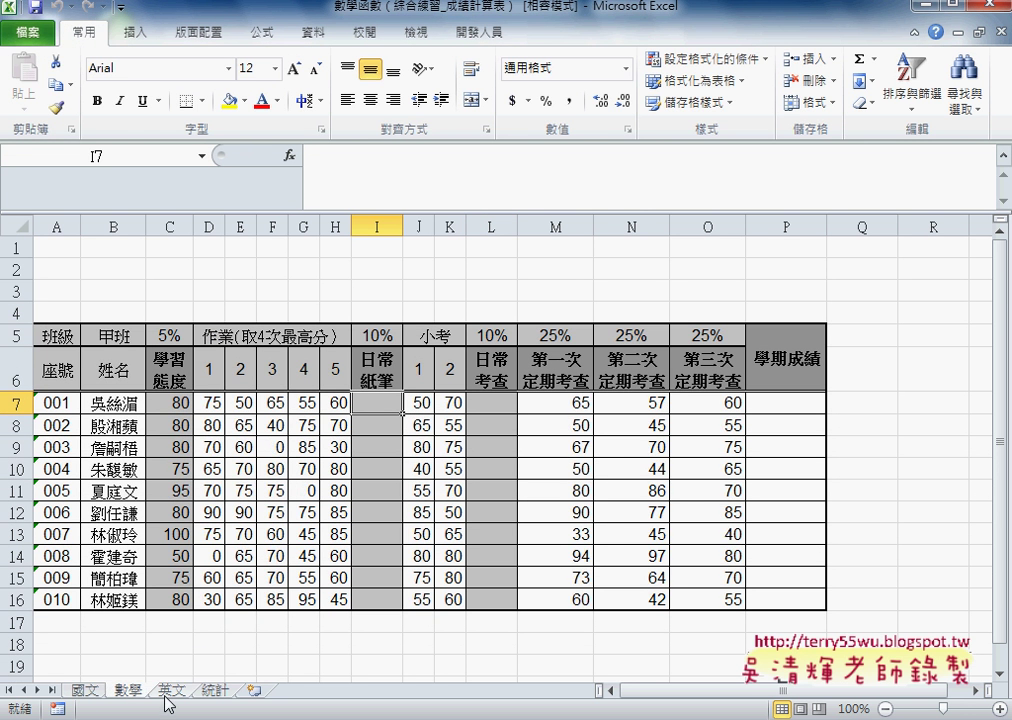
pyautogui.click(171, 690)
pyautogui.click(85, 690)
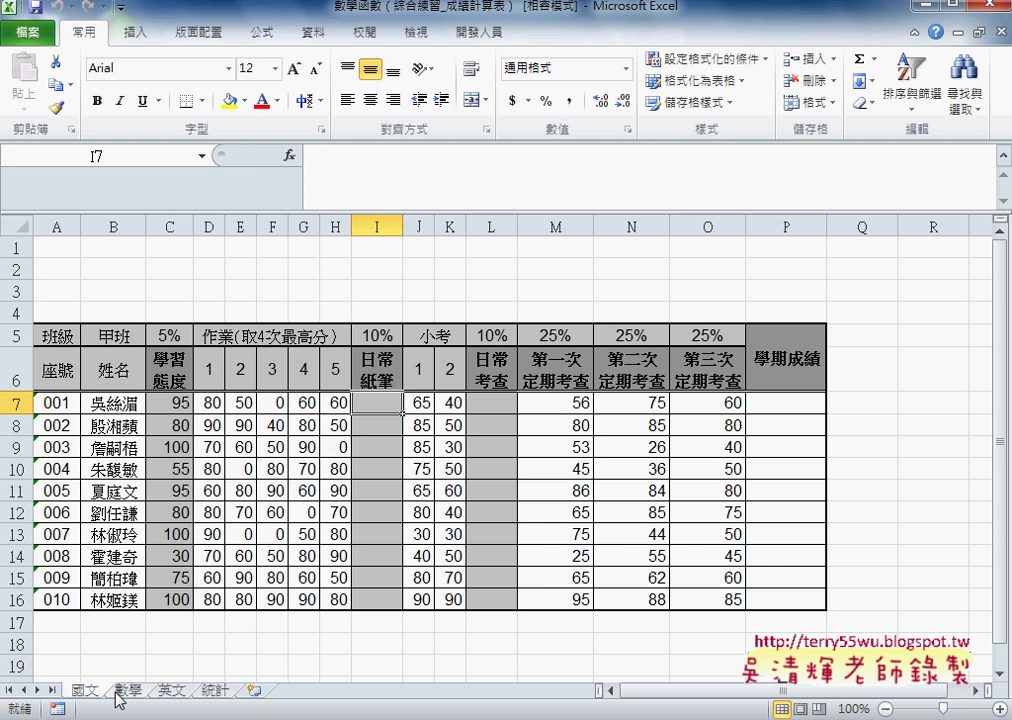
# Step: Cycle through the subject sheets and group 國文, 數學 and 英文 together
pyautogui.click(129, 690)
pyautogui.click(171, 690)
pyautogui.click(88, 692)
pyautogui.click(132, 692)
pyautogui.click(171, 690)
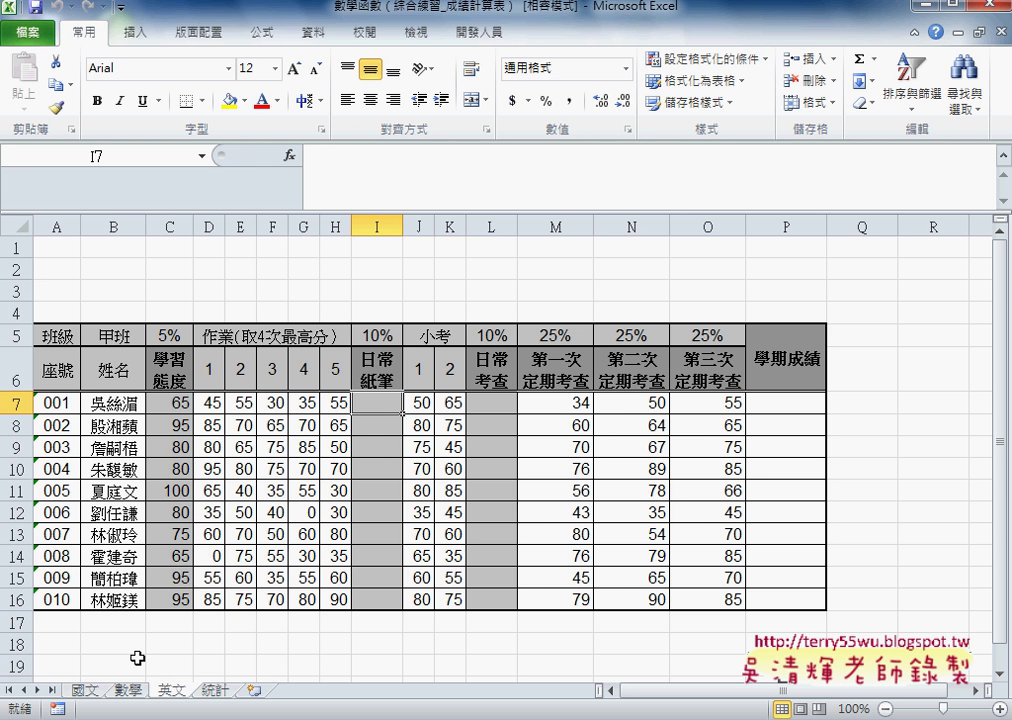
pyautogui.click(86, 690)
pyautogui.click(130, 690)
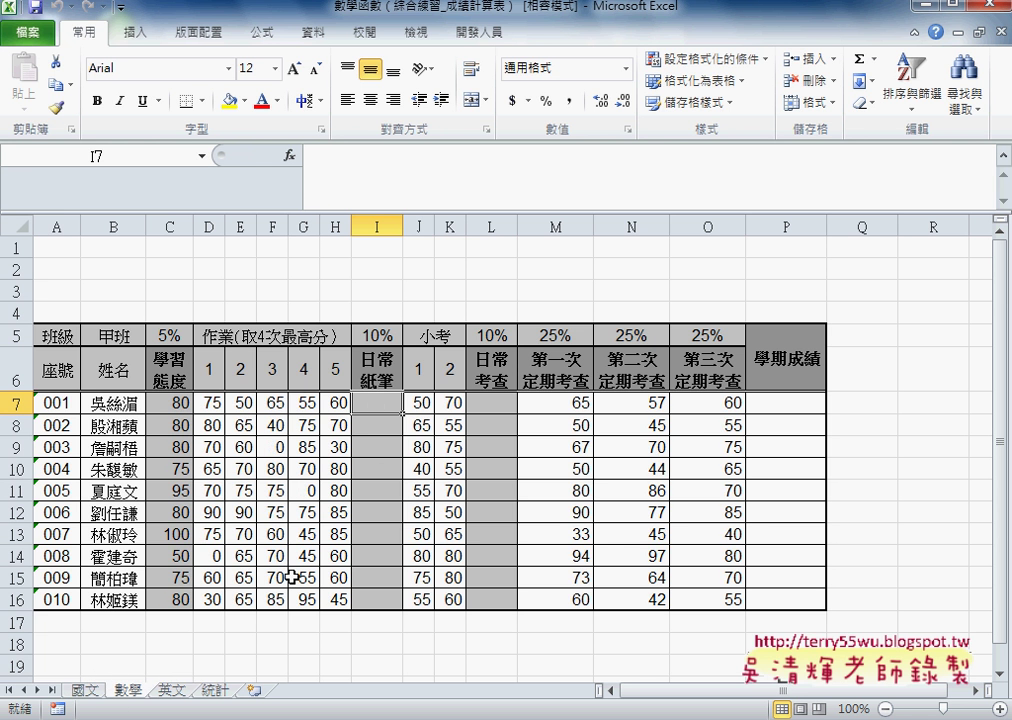
pyautogui.click(174, 691)
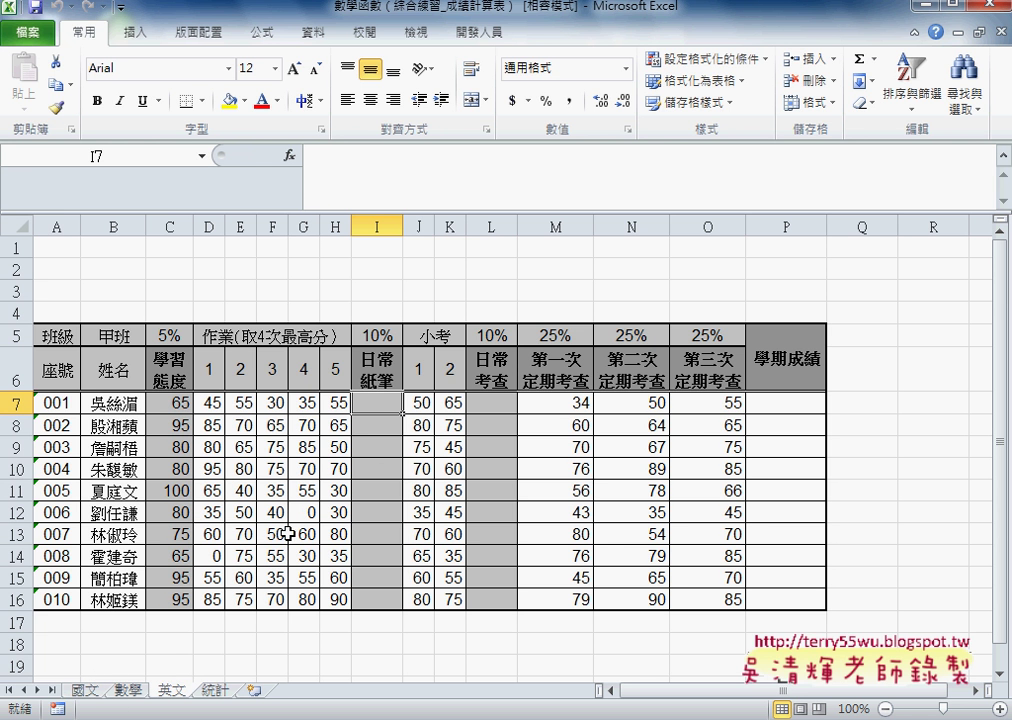
pyautogui.click(84, 691)
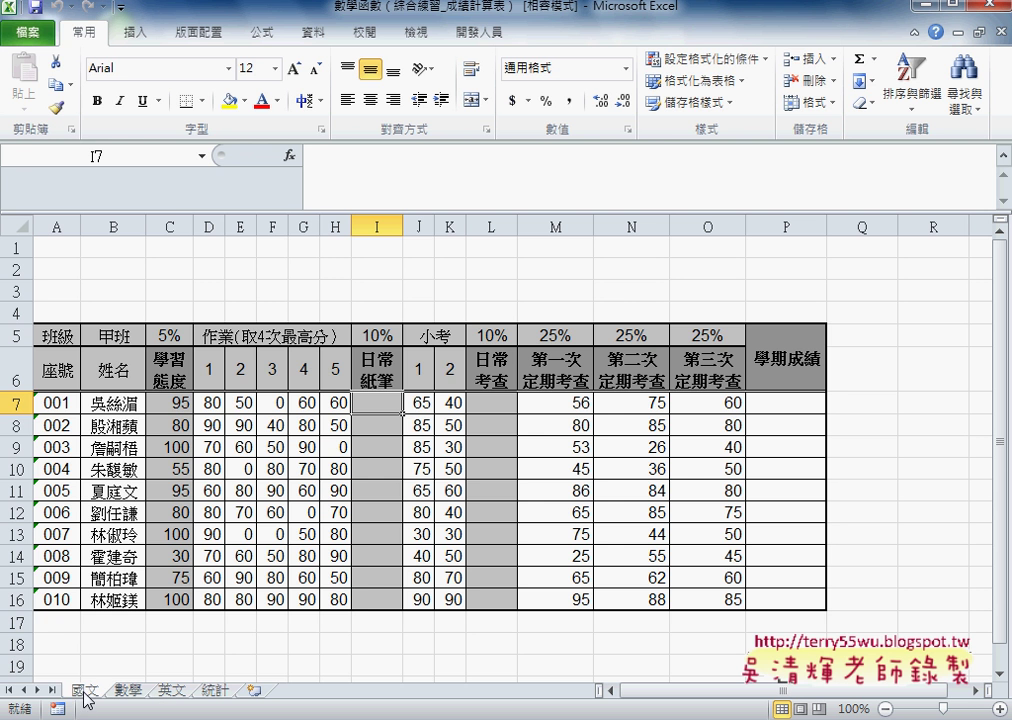
pyautogui.keyDown('shift'); pyautogui.click(178, 700); pyautogui.keyUp('shift')
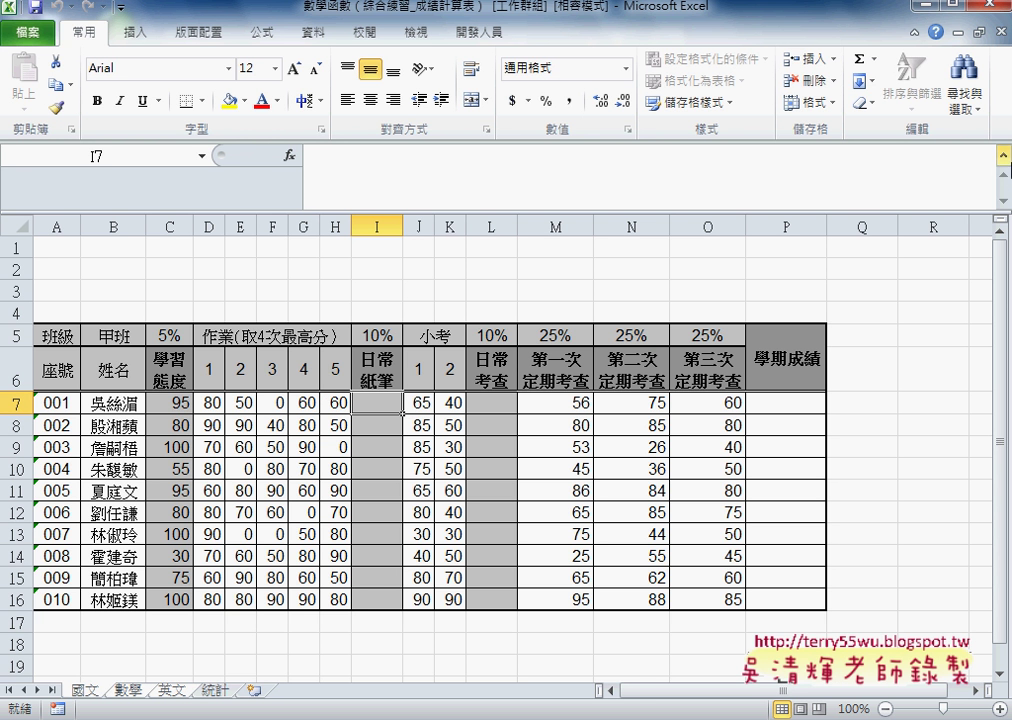
# Step: Start the I7 formula as SUM(D7:H7) and begin a MIN term
pyautogui.click(1003, 158)
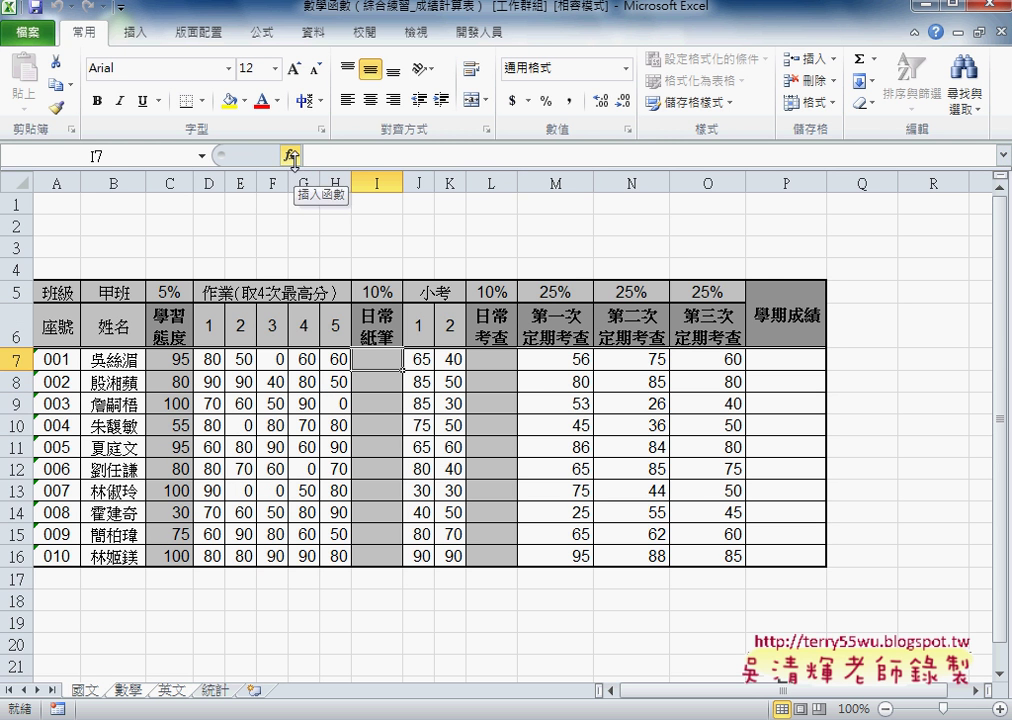
pyautogui.click(862, 68)
pyautogui.moveTo(210, 358); pyautogui.dragTo(330, 358)
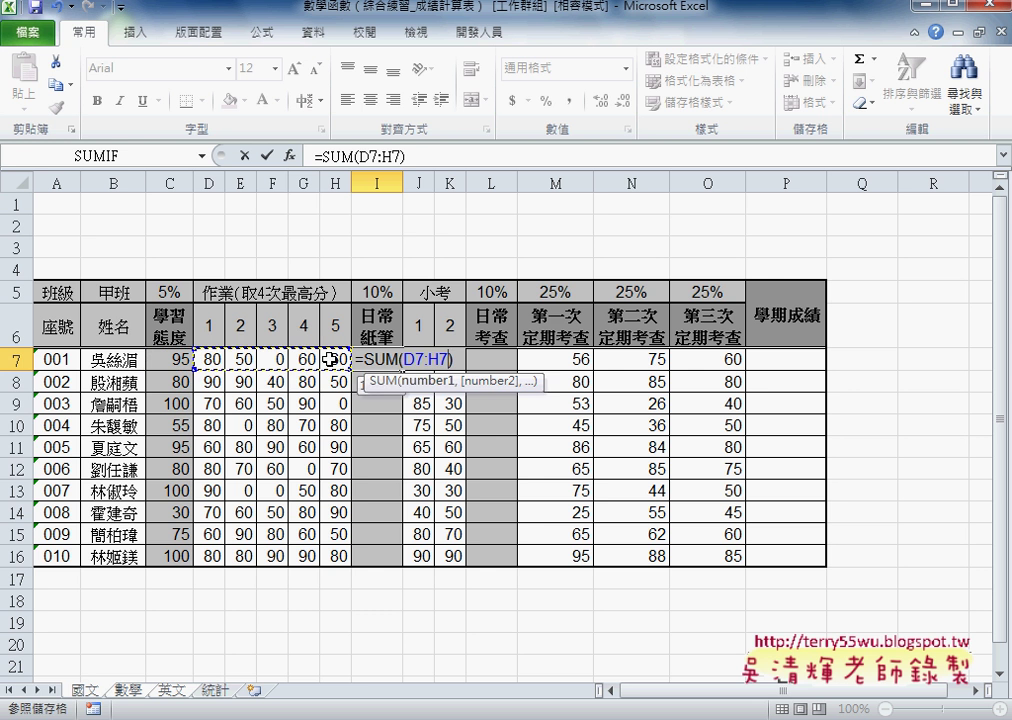
pyautogui.click(447, 152)
pyautogui.write('-')
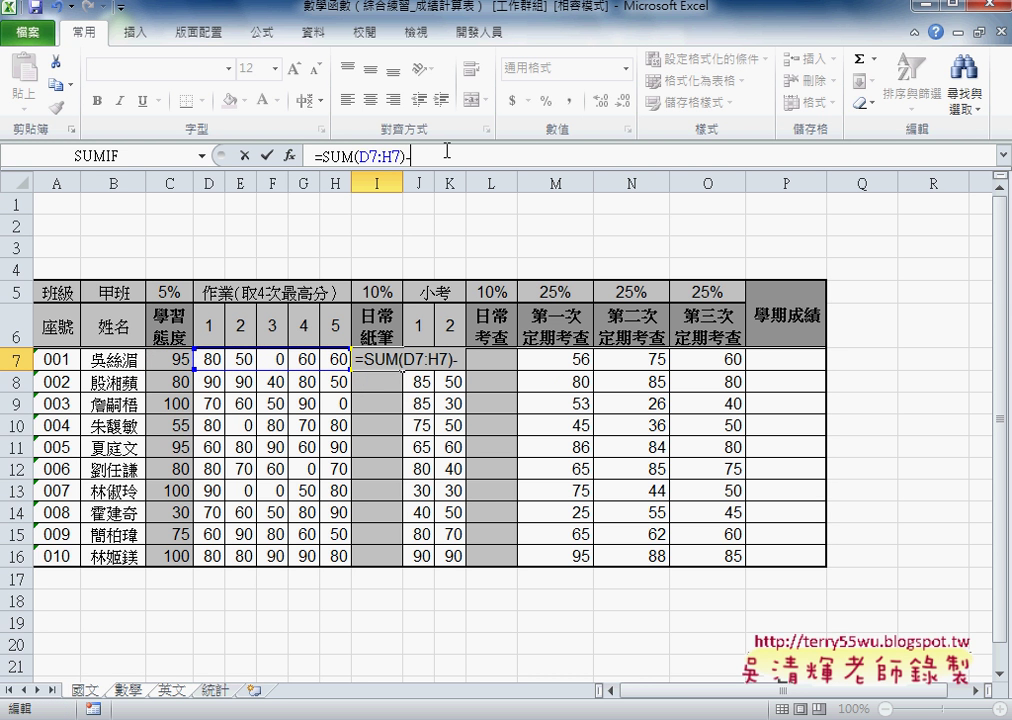
pyautogui.write('ㄇㄞ')
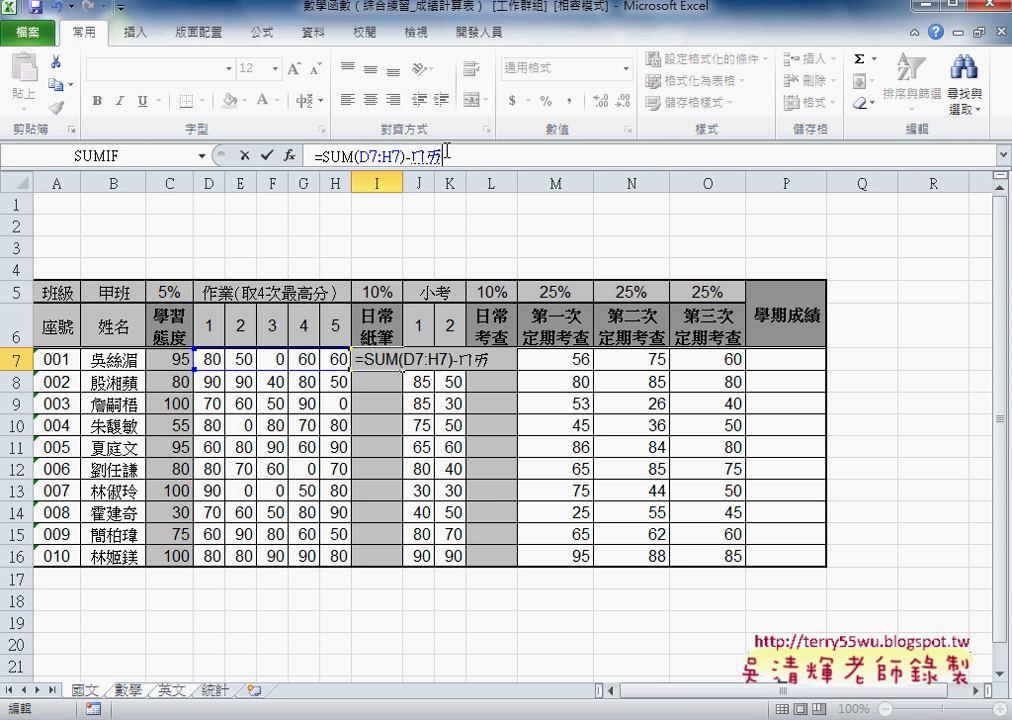
pyautogui.press('BackSpace')
pyautogui.press('BackSpace')
pyautogui.write('min')
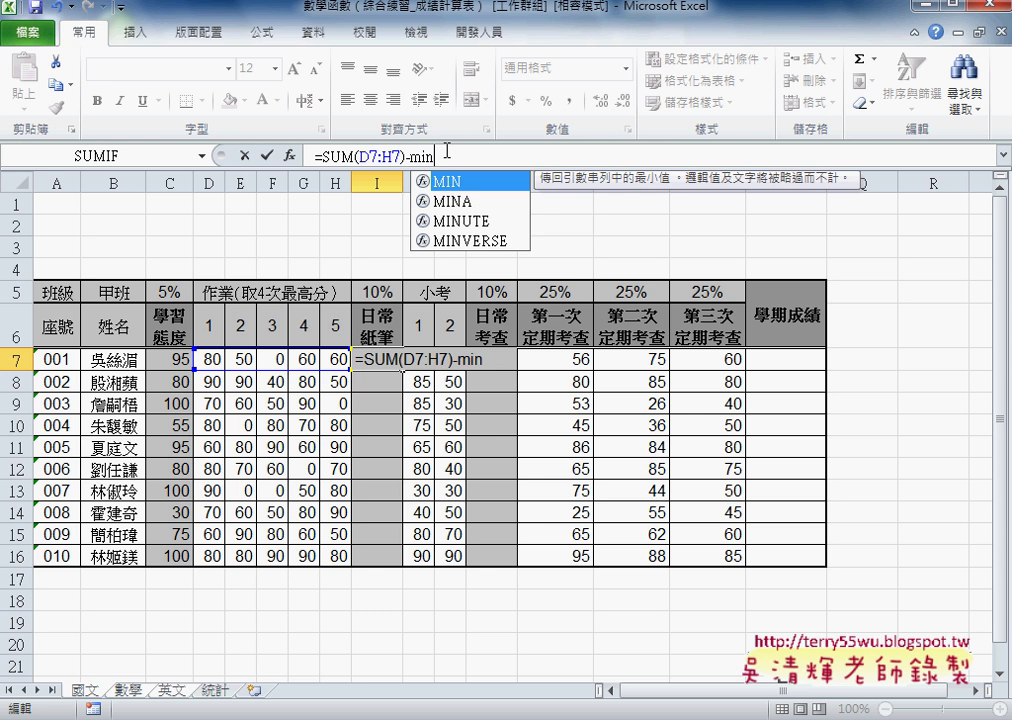
pyautogui.write('(')
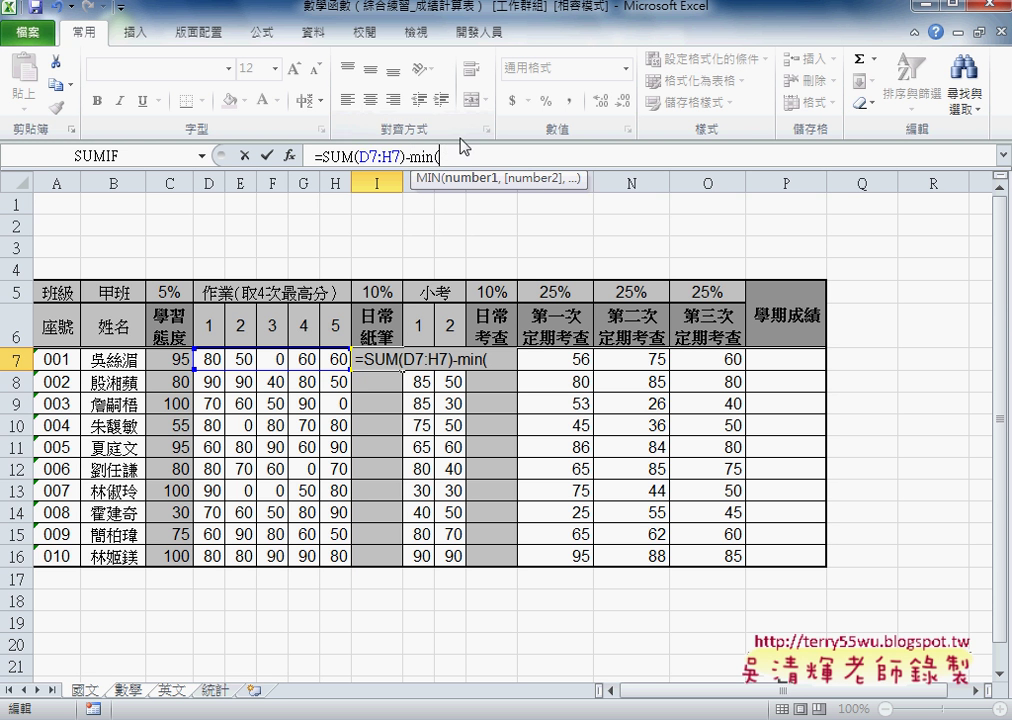
# Step: Complete =(SUM(D7:H7)-MIN(D7:H7))/4 in I7 and fill it down to I16
pyautogui.click(207, 360)
pyautogui.moveTo(207, 360); pyautogui.dragTo(337, 360)
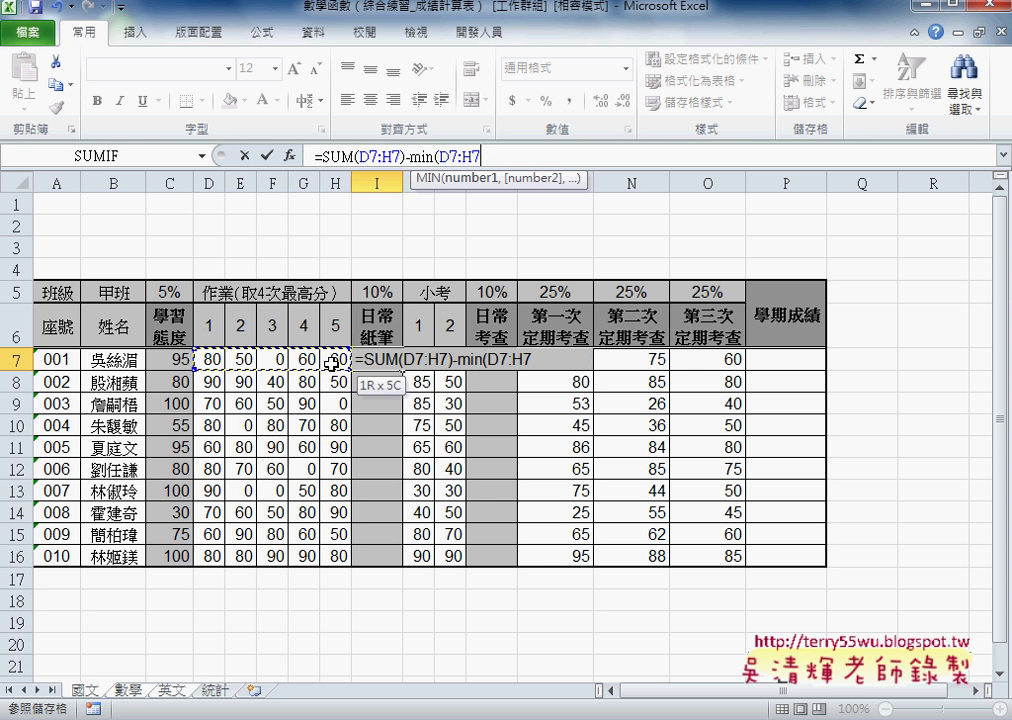
pyautogui.write(')')
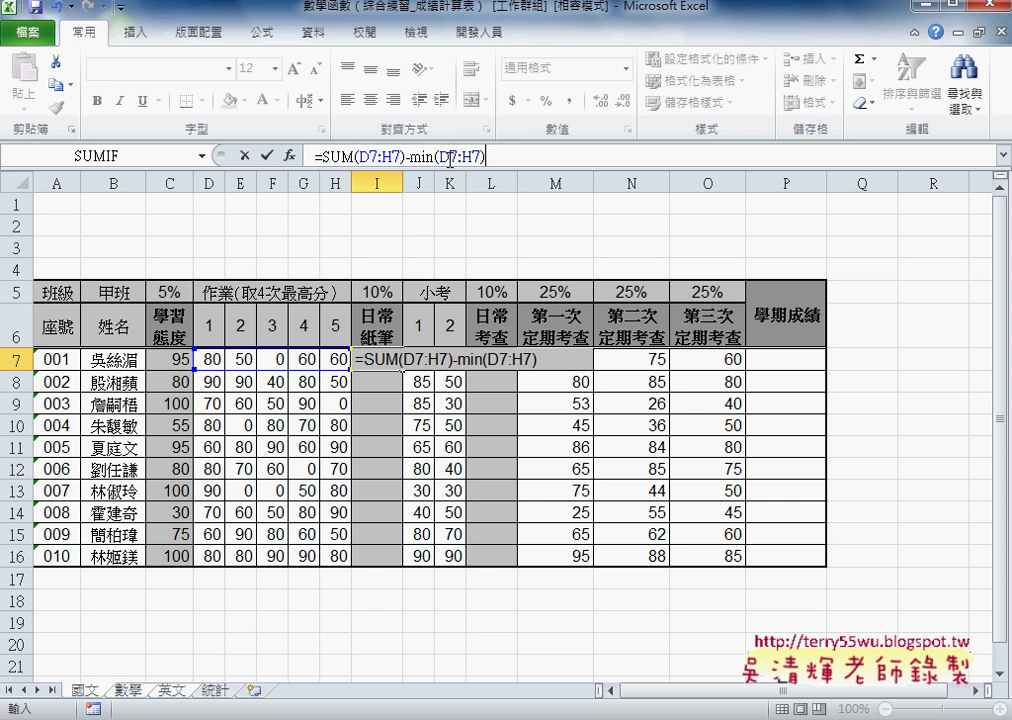
pyautogui.click(320, 157)
pyautogui.write('(')
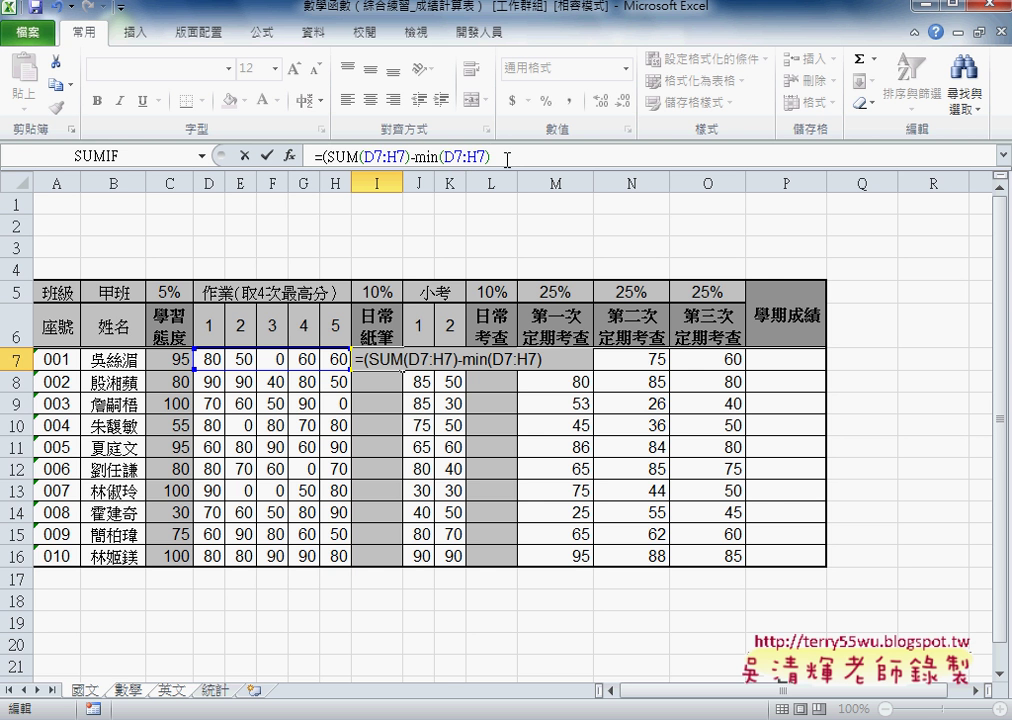
pyautogui.write(')/')
pyautogui.write('4')
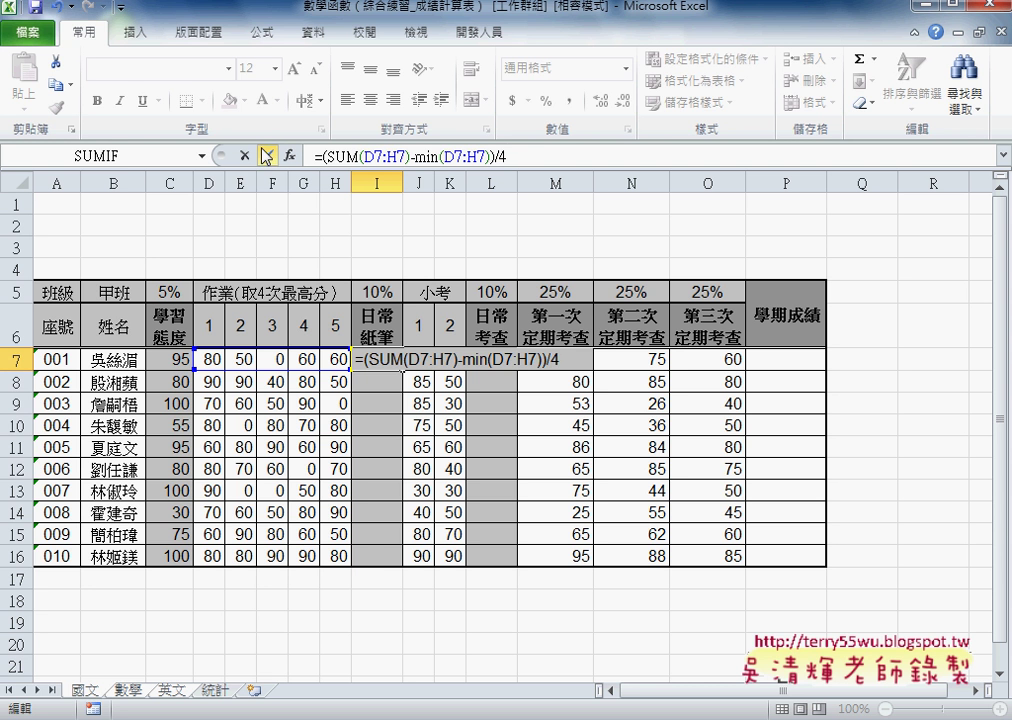
pyautogui.click(267, 155)
pyautogui.moveTo(400, 369); pyautogui.dragTo(395, 566)
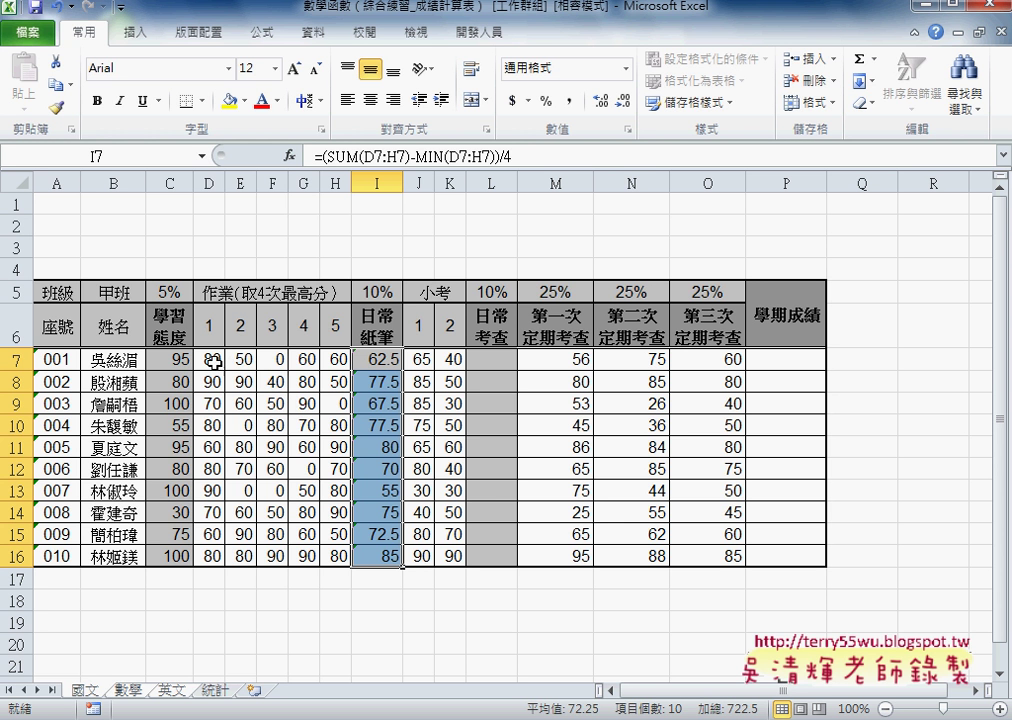
# Step: Enter =AVERAGE(J7:K7) in L7 via AutoSum and fill it down to L16
pyautogui.click(507, 361)
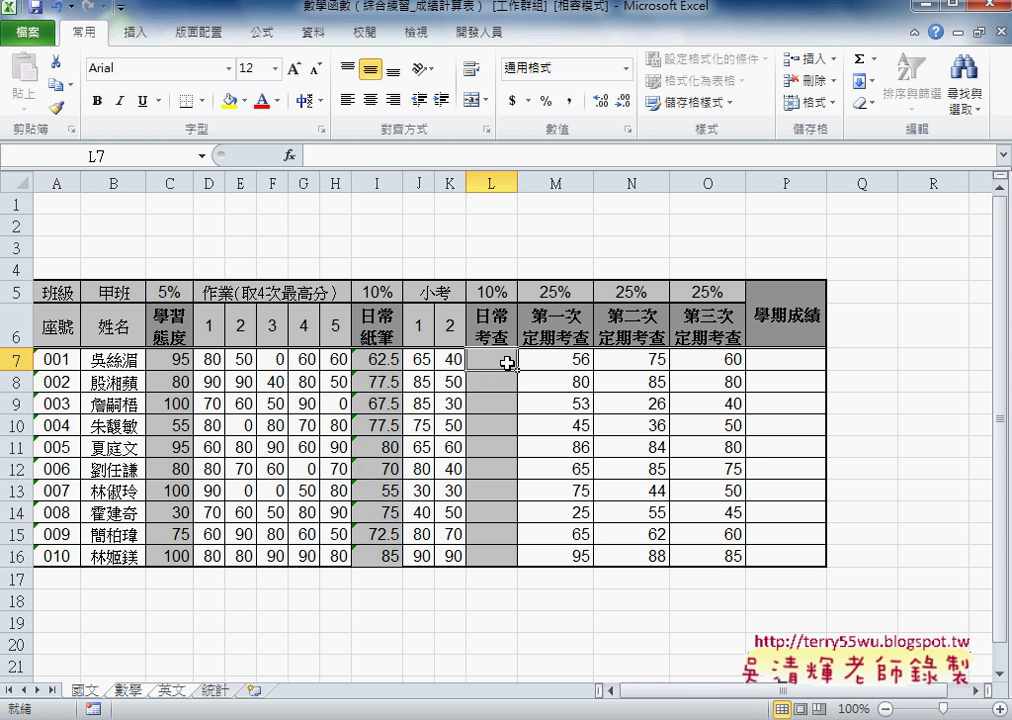
pyautogui.click(873, 59)
pyautogui.click(893, 107)
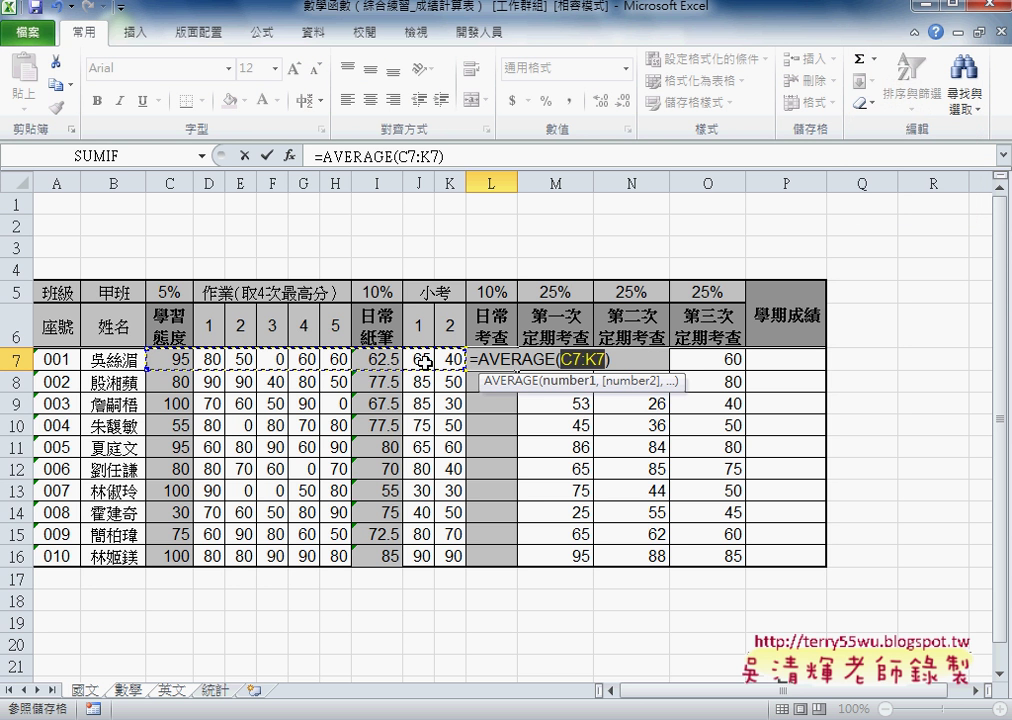
pyautogui.moveTo(420, 360); pyautogui.dragTo(445, 360)
pyautogui.click(266, 155)
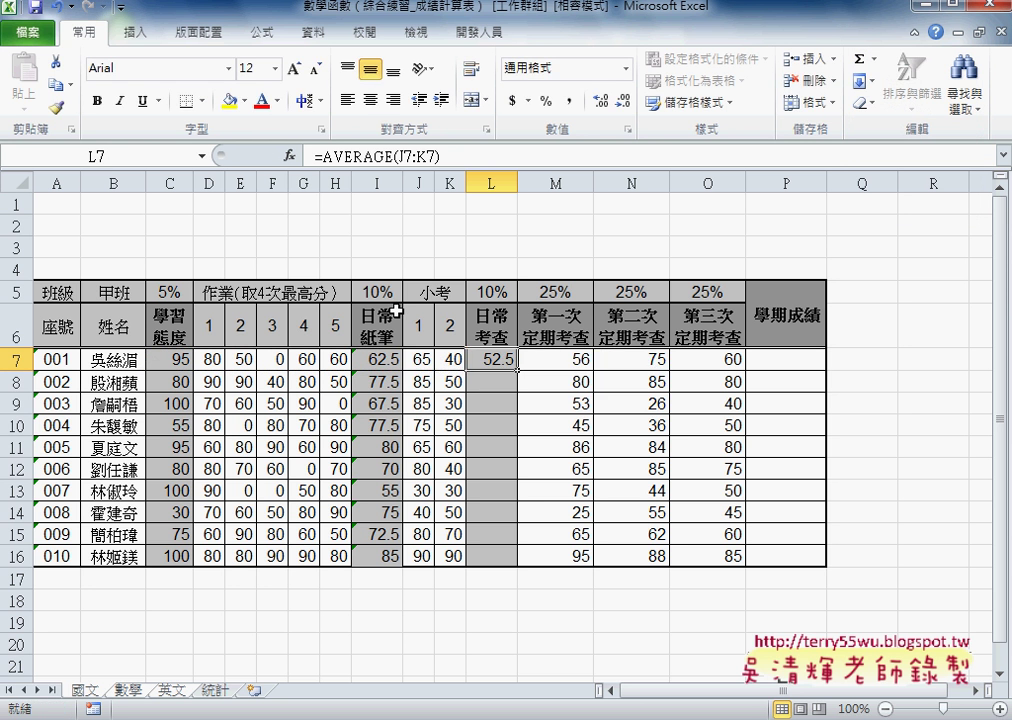
pyautogui.moveTo(517, 370); pyautogui.dragTo(509, 562)
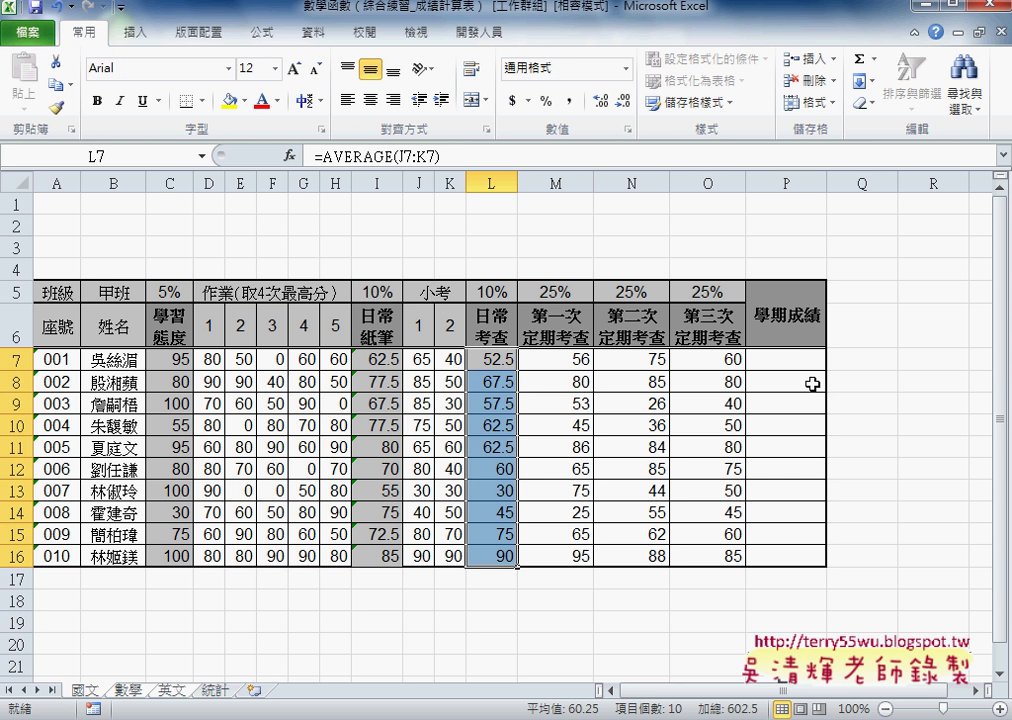
pyautogui.click(792, 359)
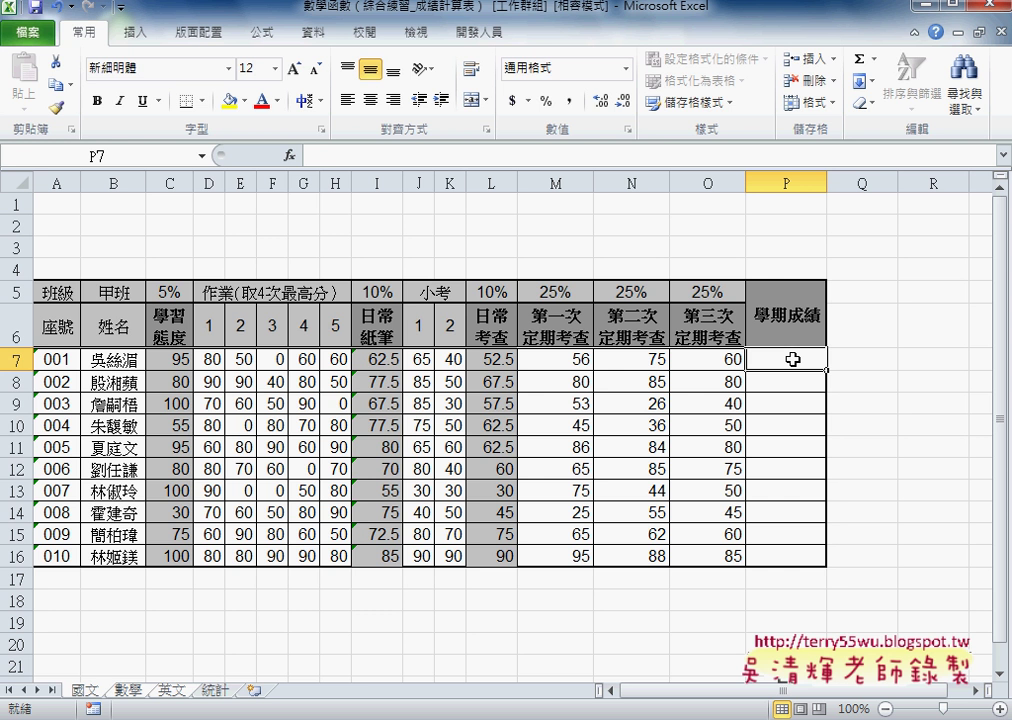
# Step: Begin a P7 formula with I7*I5, then delete it to start over
pyautogui.click(332, 157)
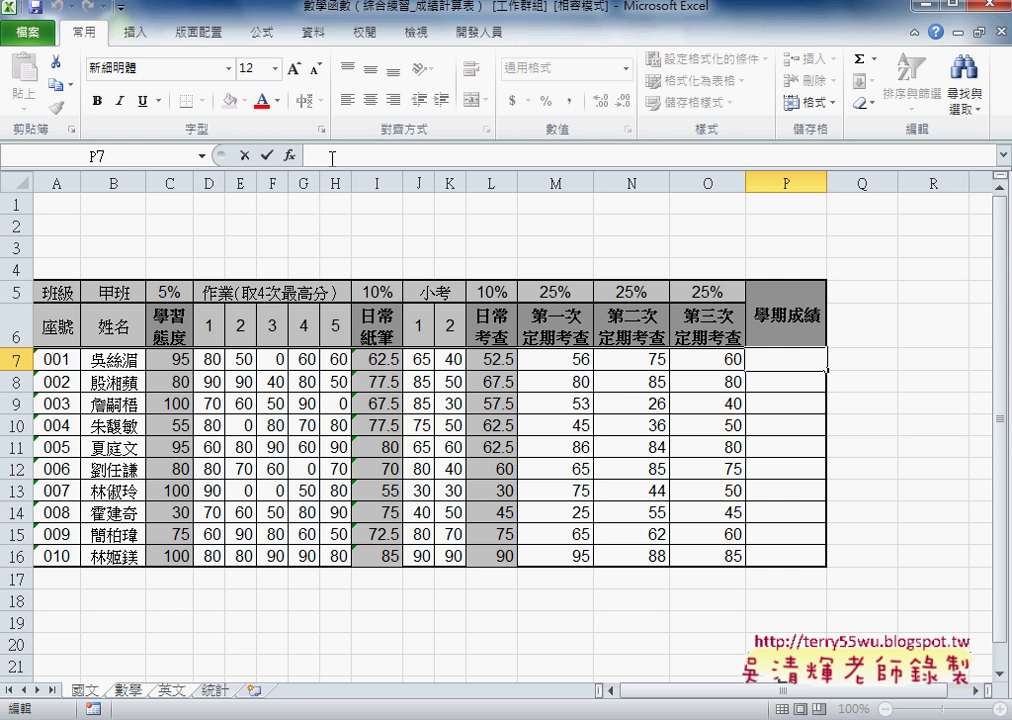
pyautogui.write('=')
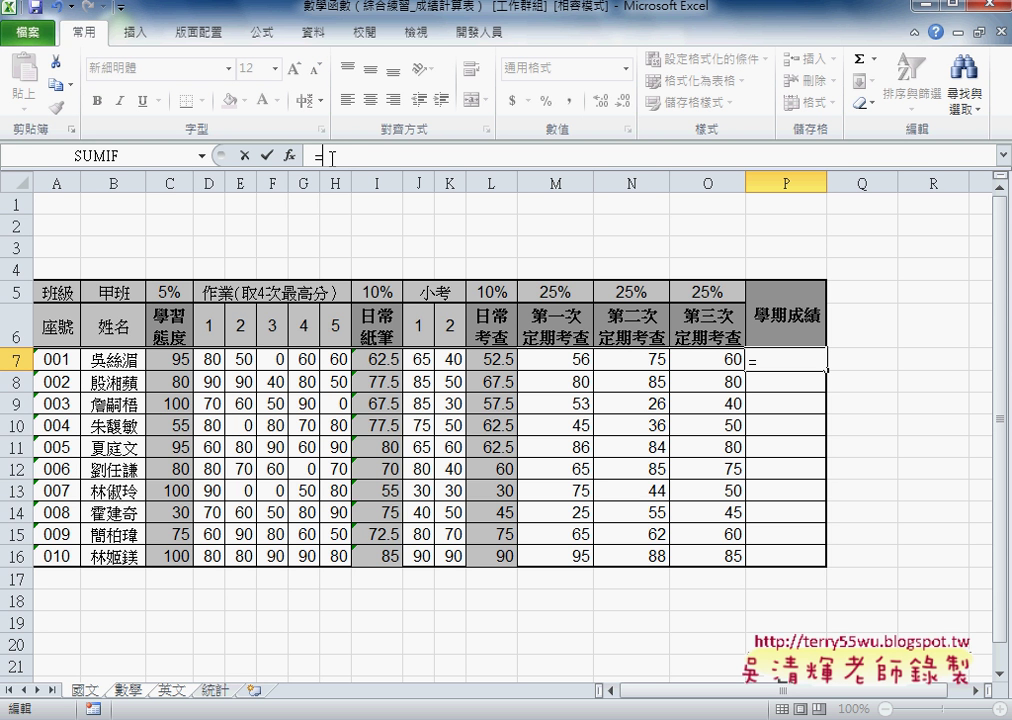
pyautogui.click(377, 368)
pyautogui.write('*')
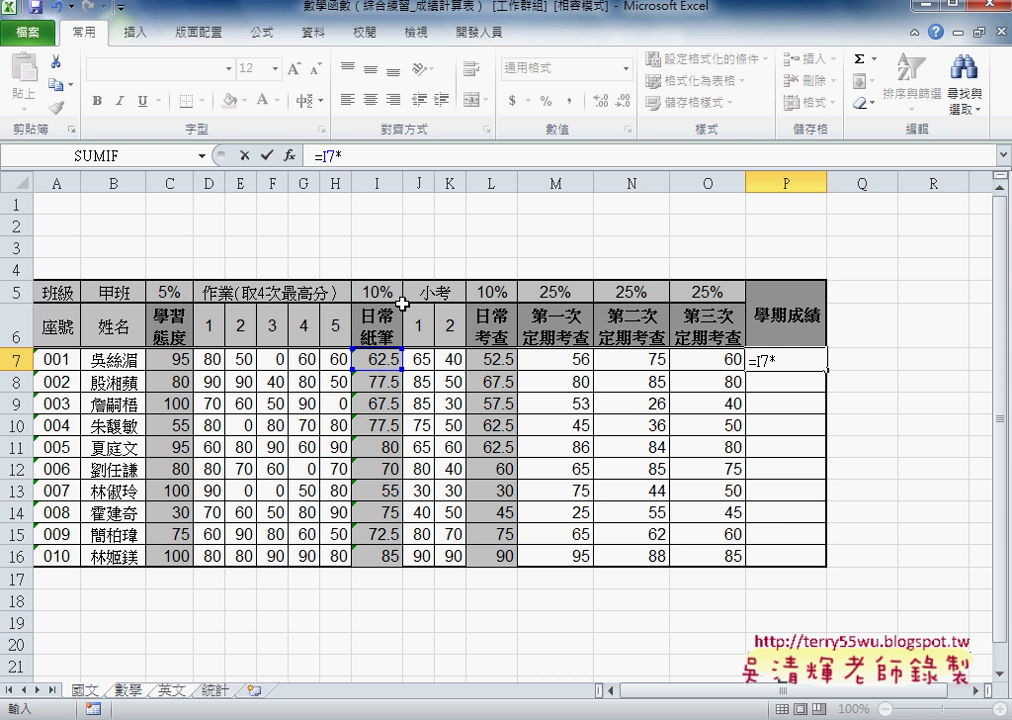
pyautogui.click(398, 296)
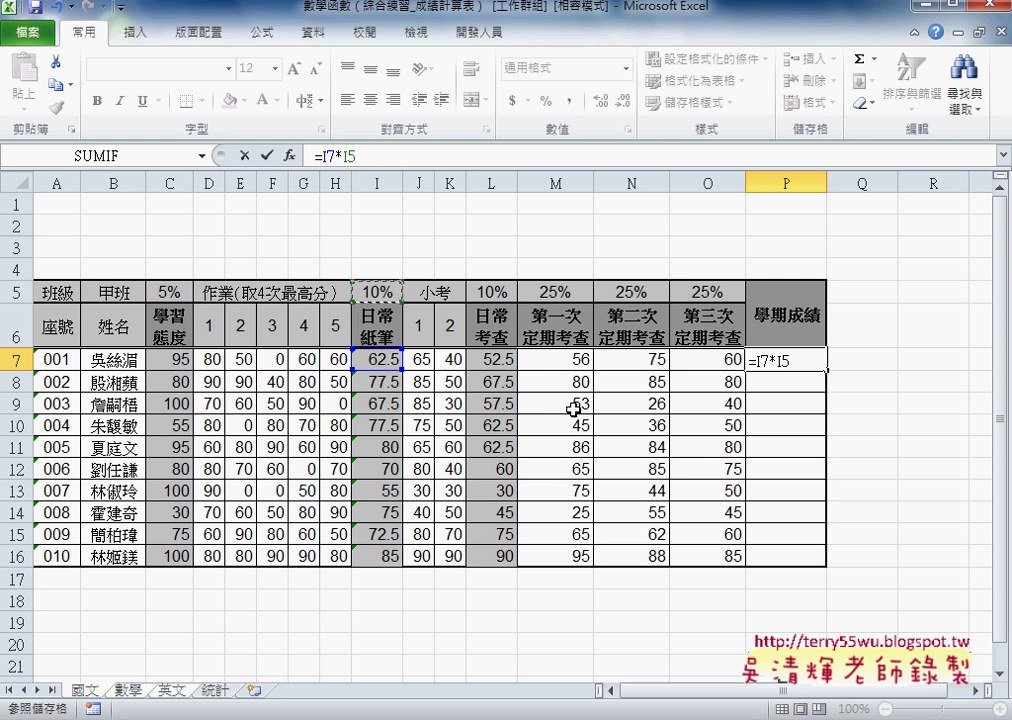
pyautogui.write('+')
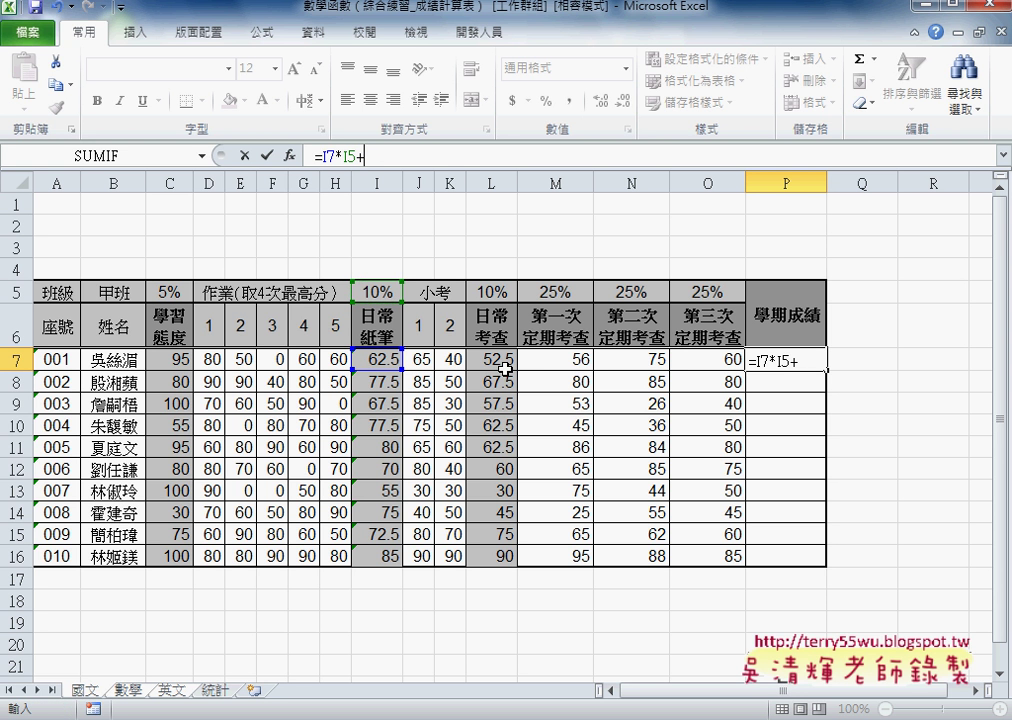
pyautogui.moveTo(319, 156); pyautogui.dragTo(469, 148)
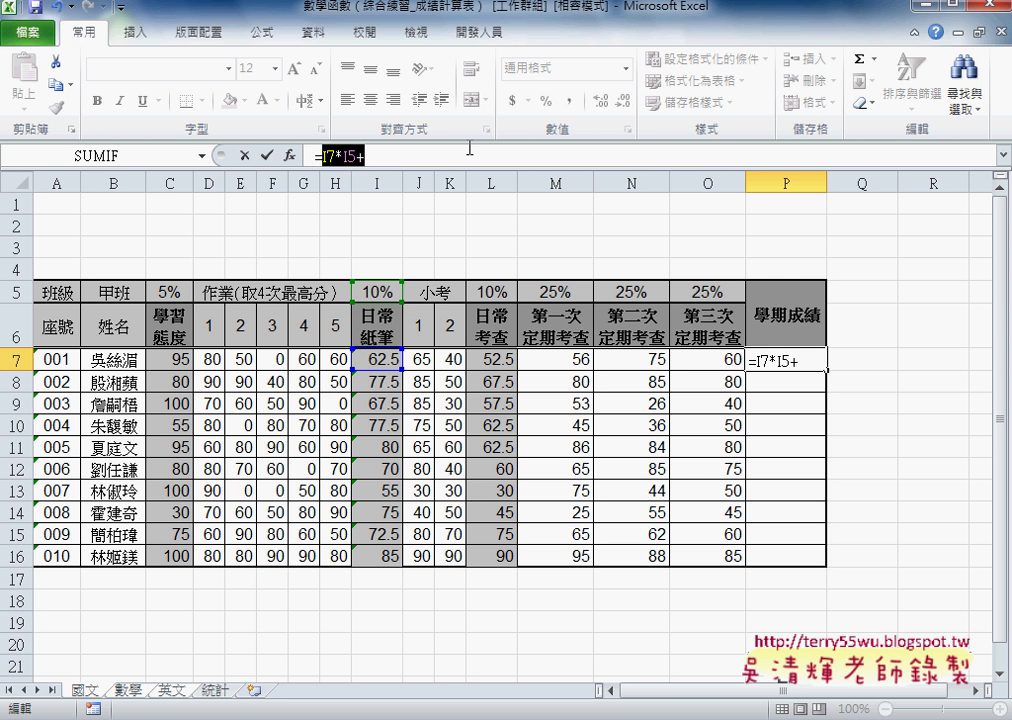
pyautogui.press('BackSpace')
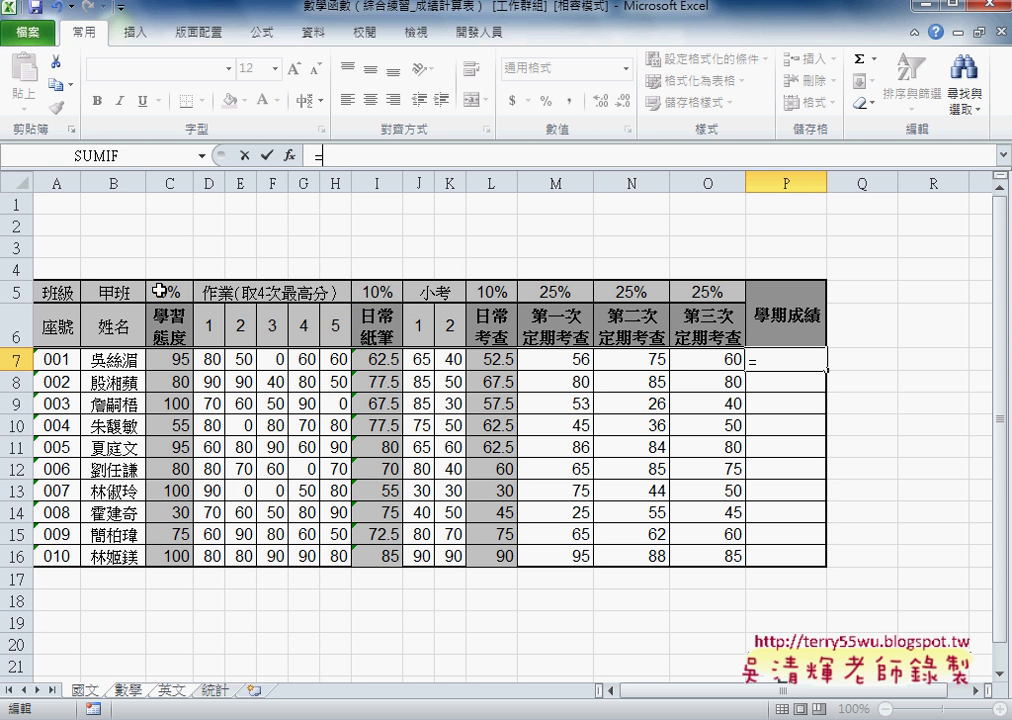
# Step: Build the P7 formula as =C7*C5+I7*I5+L7*L5+M7*M5
pyautogui.click(171, 364)
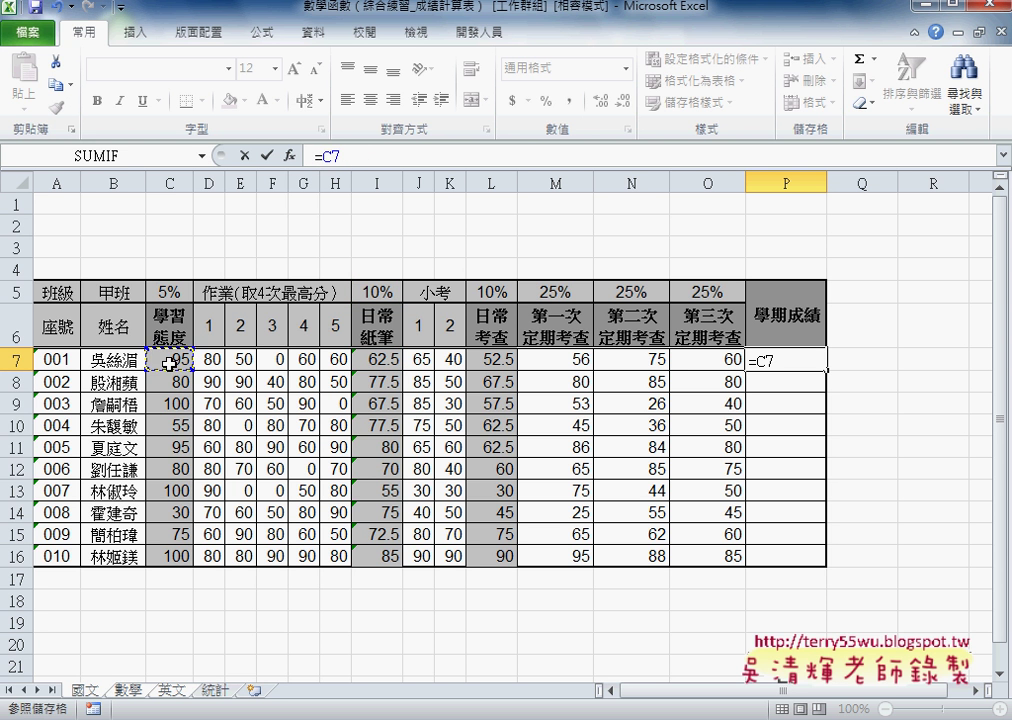
pyautogui.write('*/')
pyautogui.press('BackSpace')
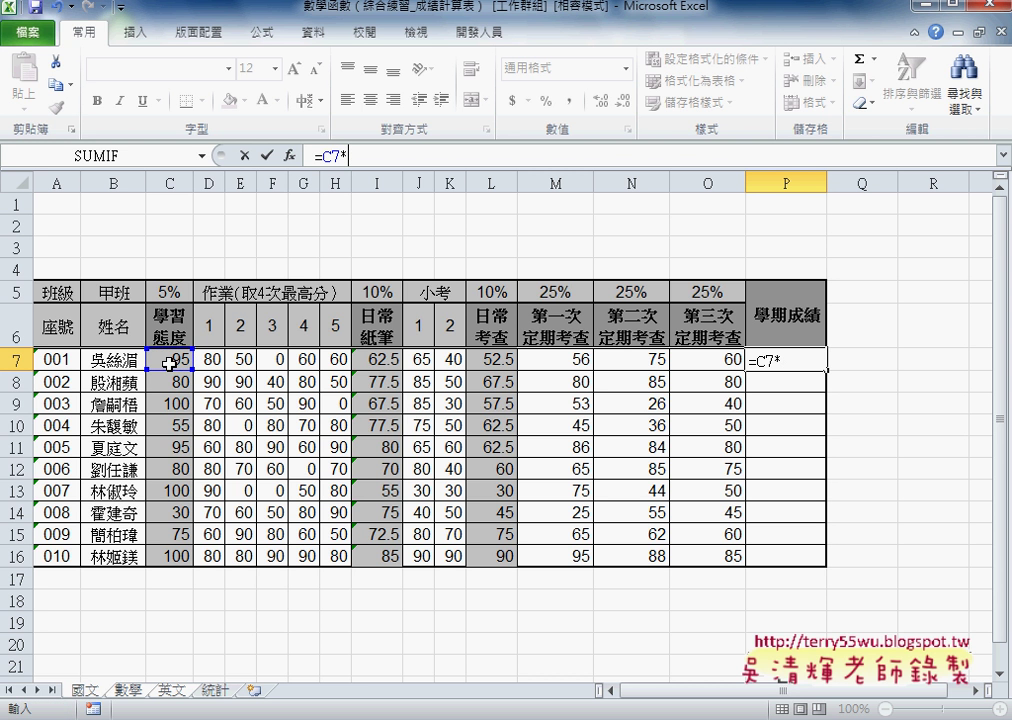
pyautogui.click(172, 292)
pyautogui.write('+')
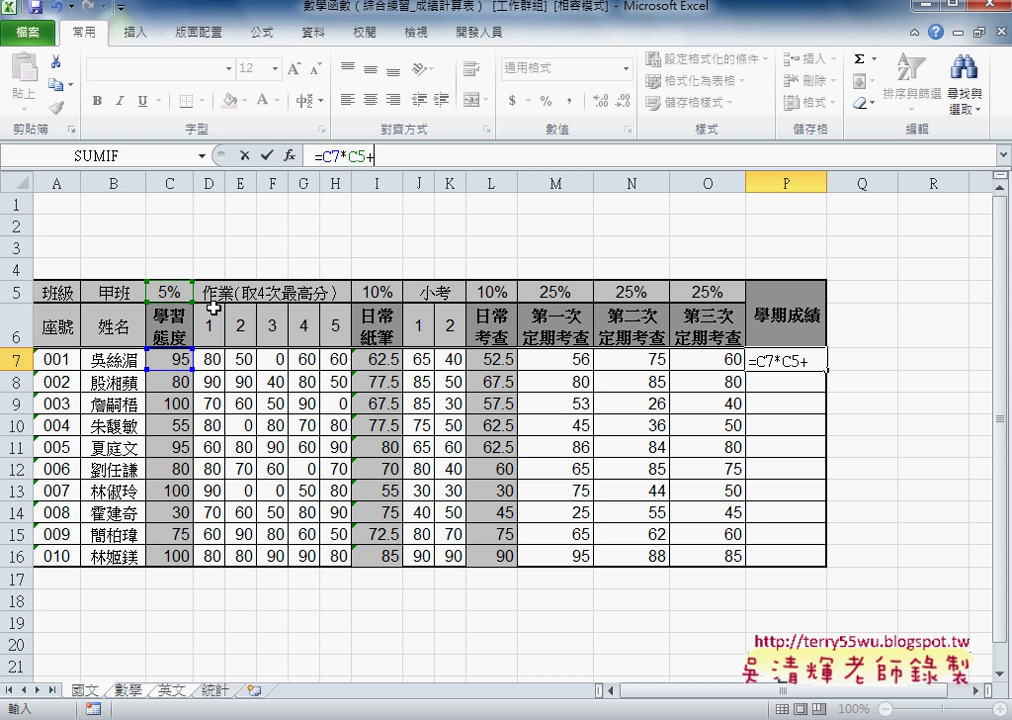
pyautogui.click(382, 358)
pyautogui.write('*')
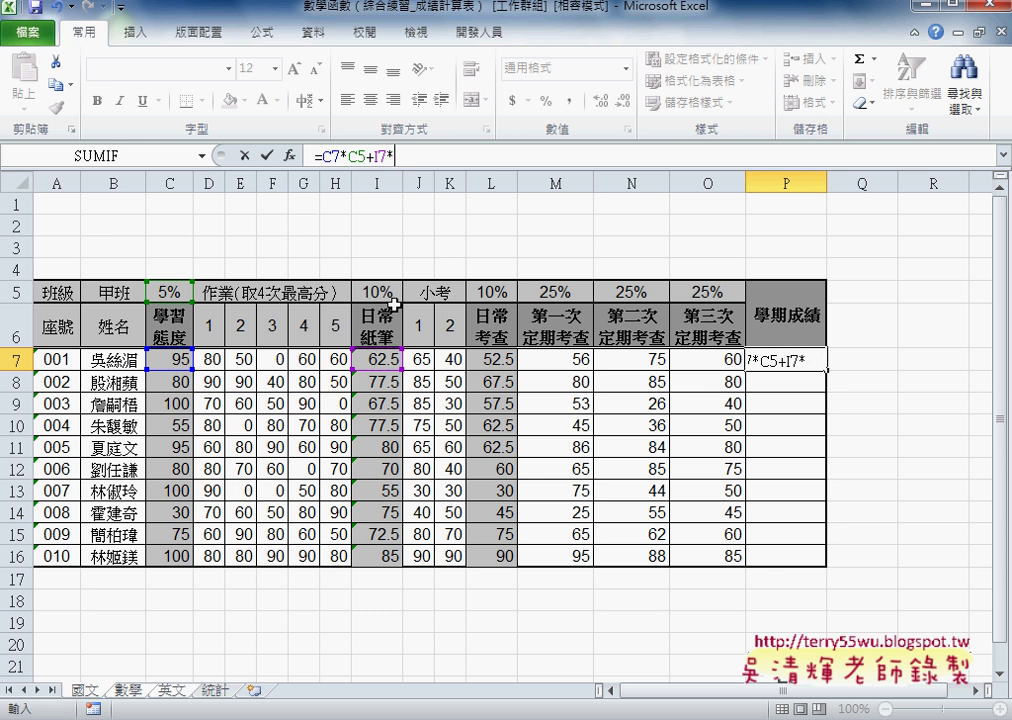
pyautogui.click(391, 292)
pyautogui.write('+')
pyautogui.click(492, 358)
pyautogui.write('*')
pyautogui.click(492, 292)
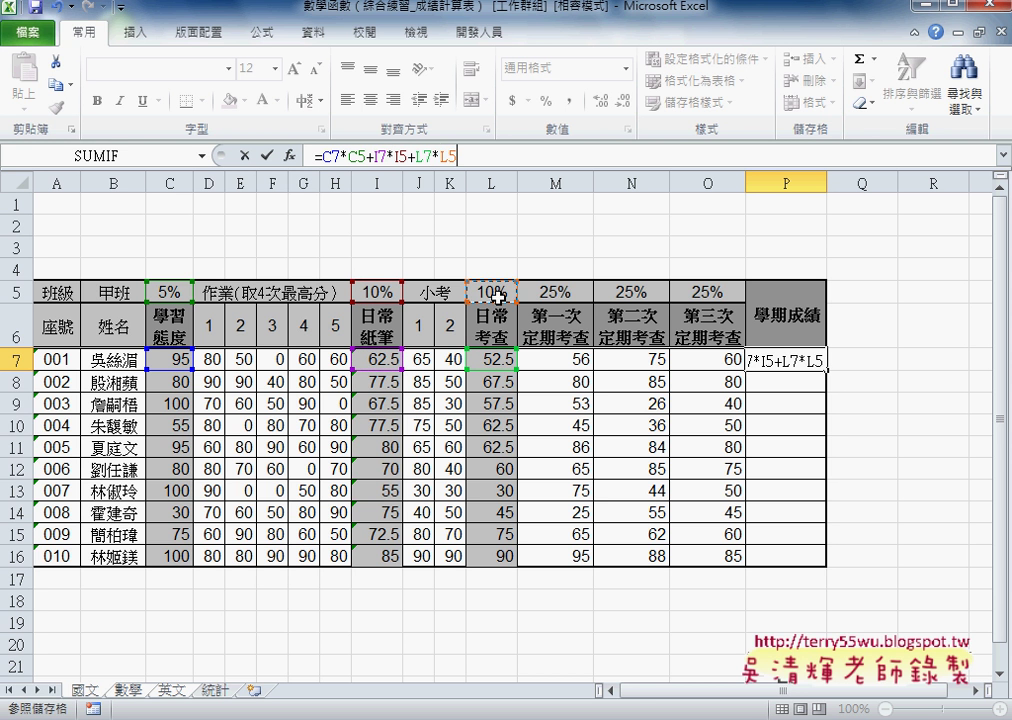
pyautogui.write('+')
pyautogui.click(567, 358)
pyautogui.write('*')
pyautogui.click(572, 292)
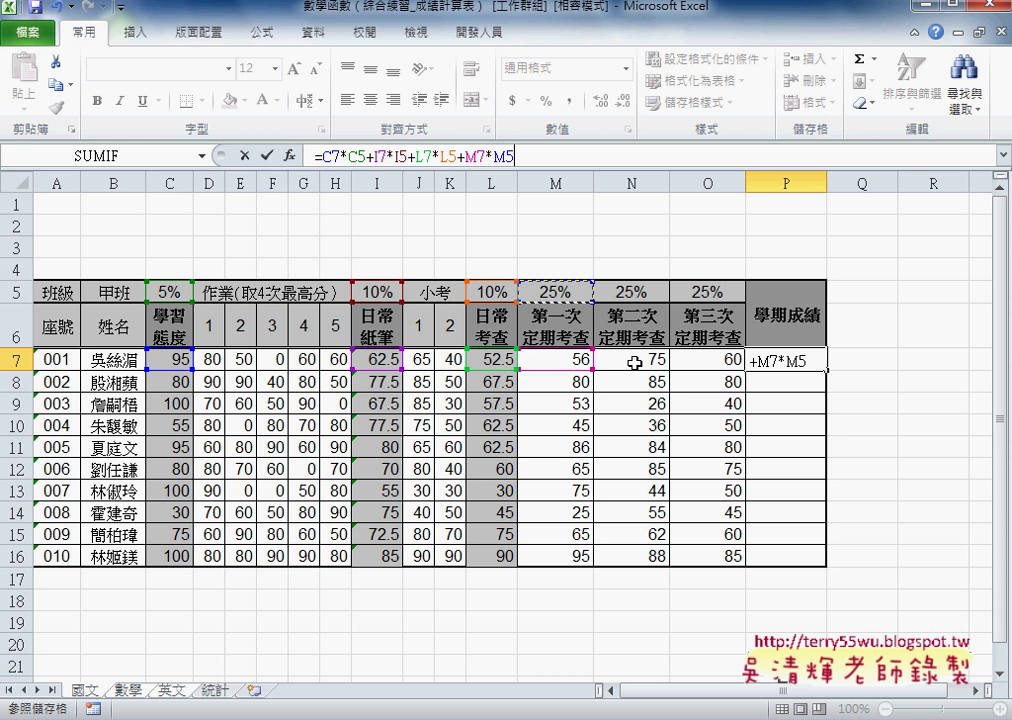
# Step: Remove the mistaken M7*+N7* part and finish the formula with M7*M5+N7*N5+O7*O5
pyautogui.click(645, 360)
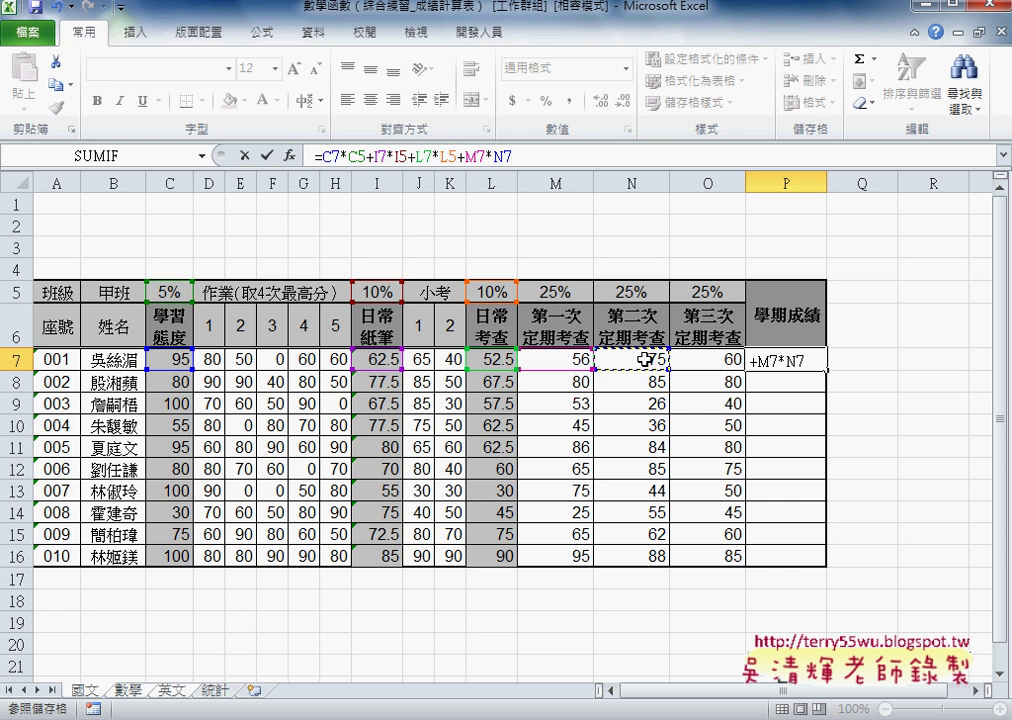
pyautogui.click(497, 152)
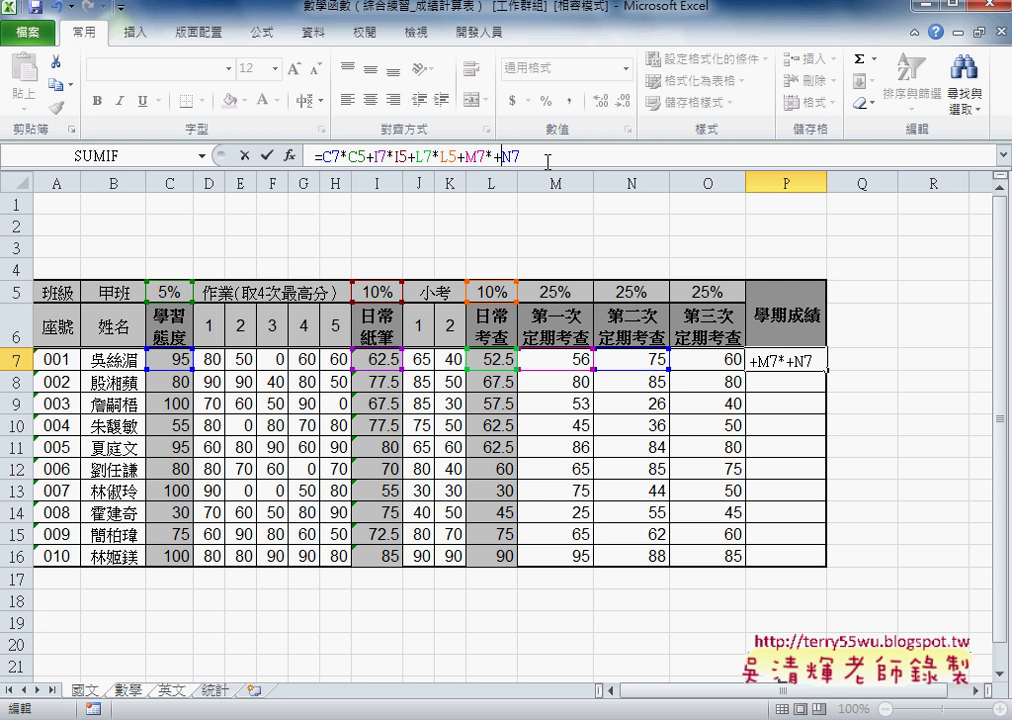
pyautogui.write('+I7')
pyautogui.write('*')
pyautogui.moveTo(493, 156); pyautogui.dragTo(563, 160)
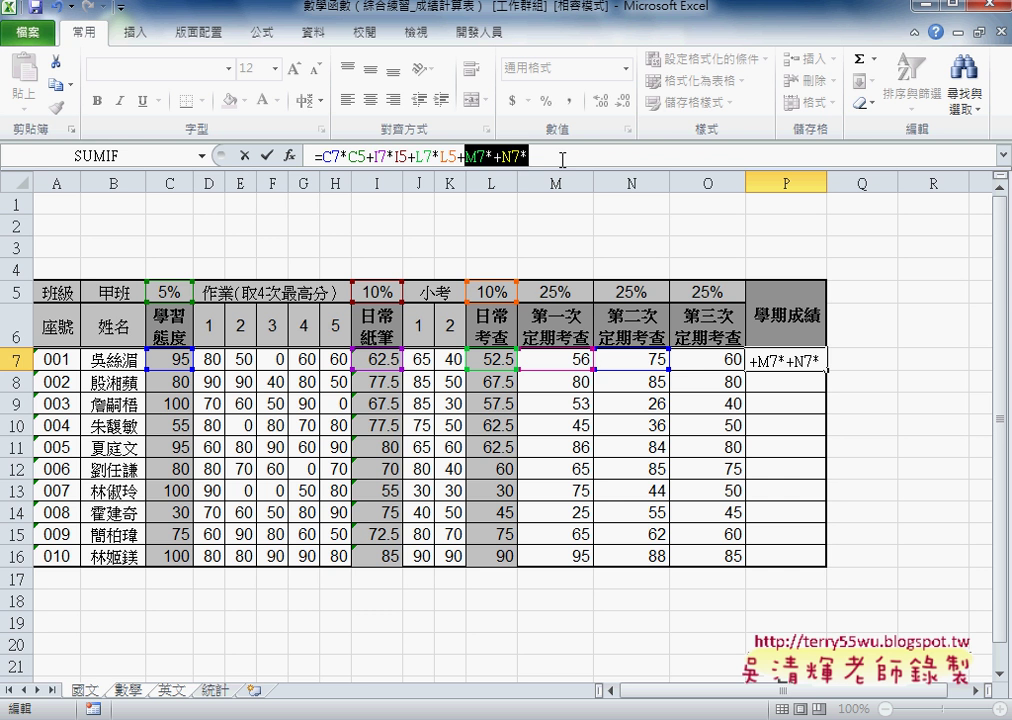
pyautogui.press('BackSpace')
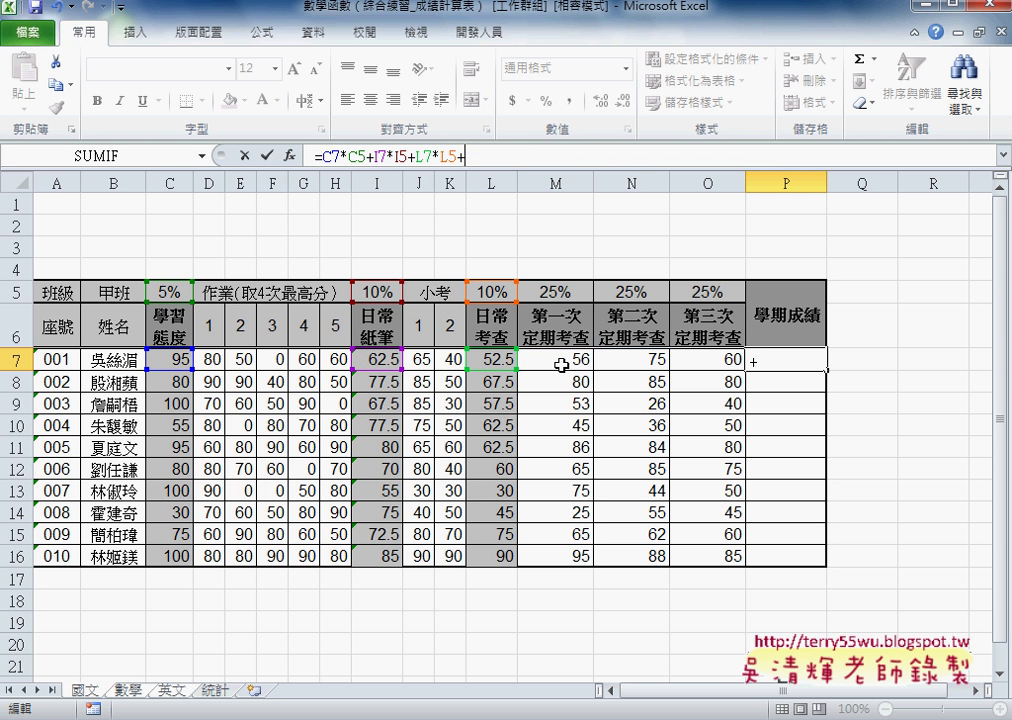
pyautogui.click(561, 366)
pyautogui.write('*')
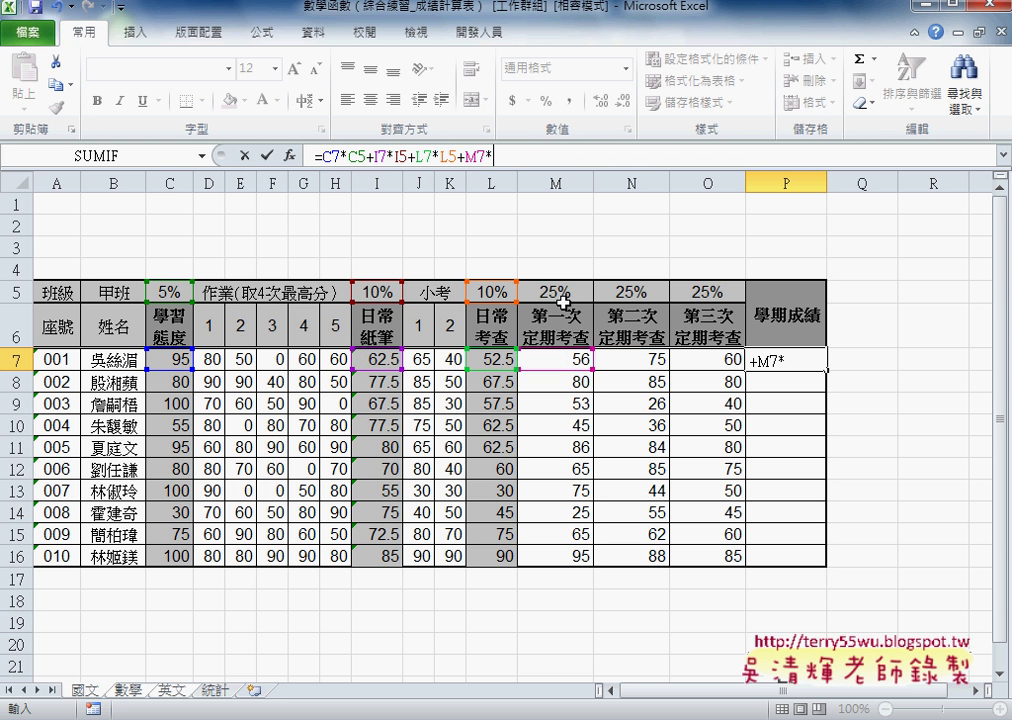
pyautogui.click(563, 293)
pyautogui.write('+')
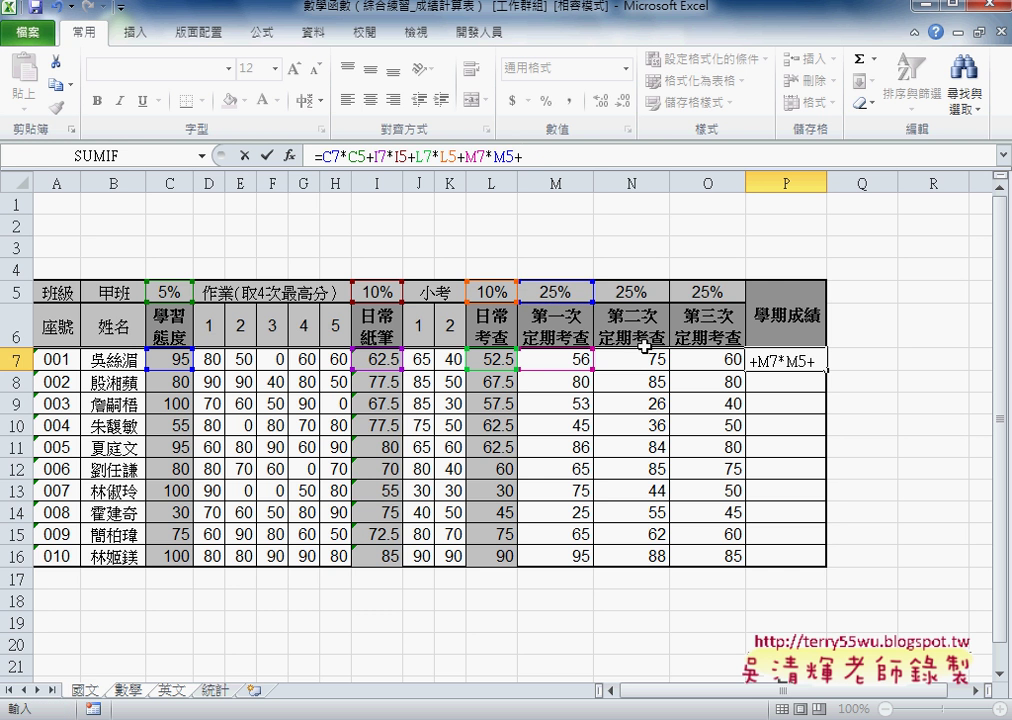
pyautogui.click(643, 360)
pyautogui.write('*')
pyautogui.click(633, 292)
pyautogui.write('+')
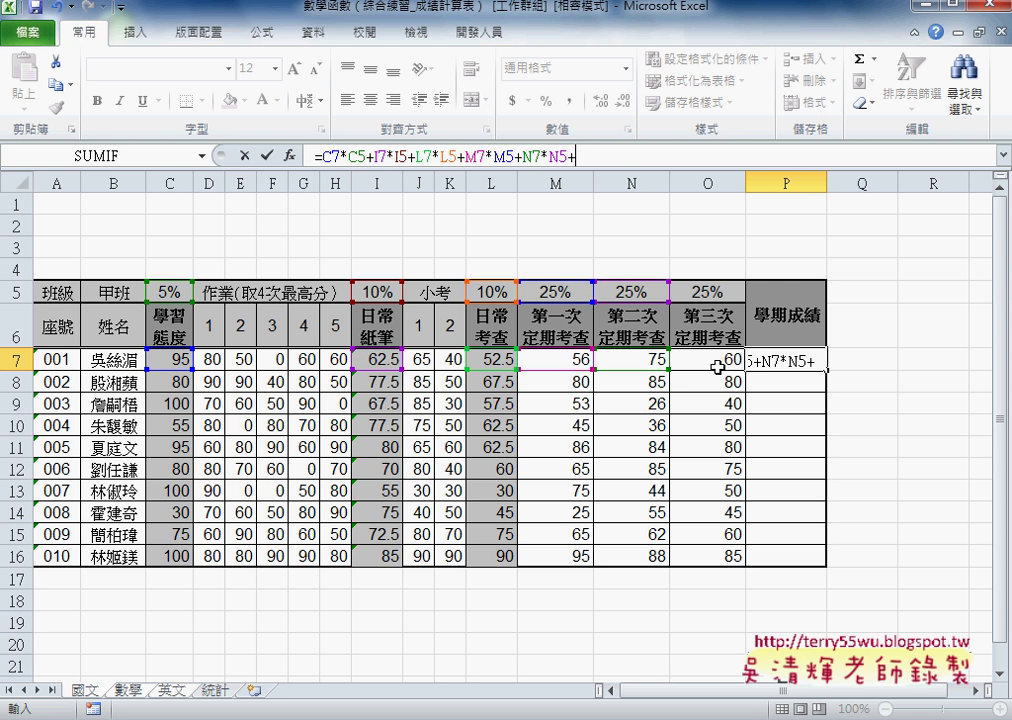
pyautogui.click(716, 358)
pyautogui.write('*')
pyautogui.click(715, 292)
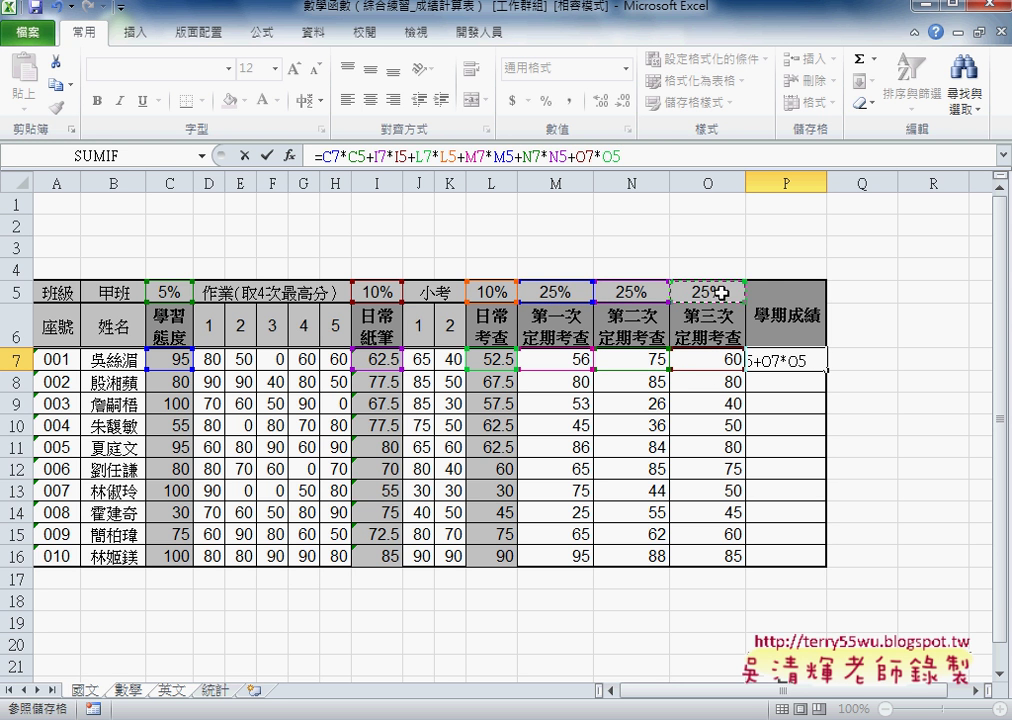
# Step: Make C5, I5, L5, M5, N5 and O5 absolute and confirm the formula, giving 64
pyautogui.click(351, 157)
pyautogui.press('F4')
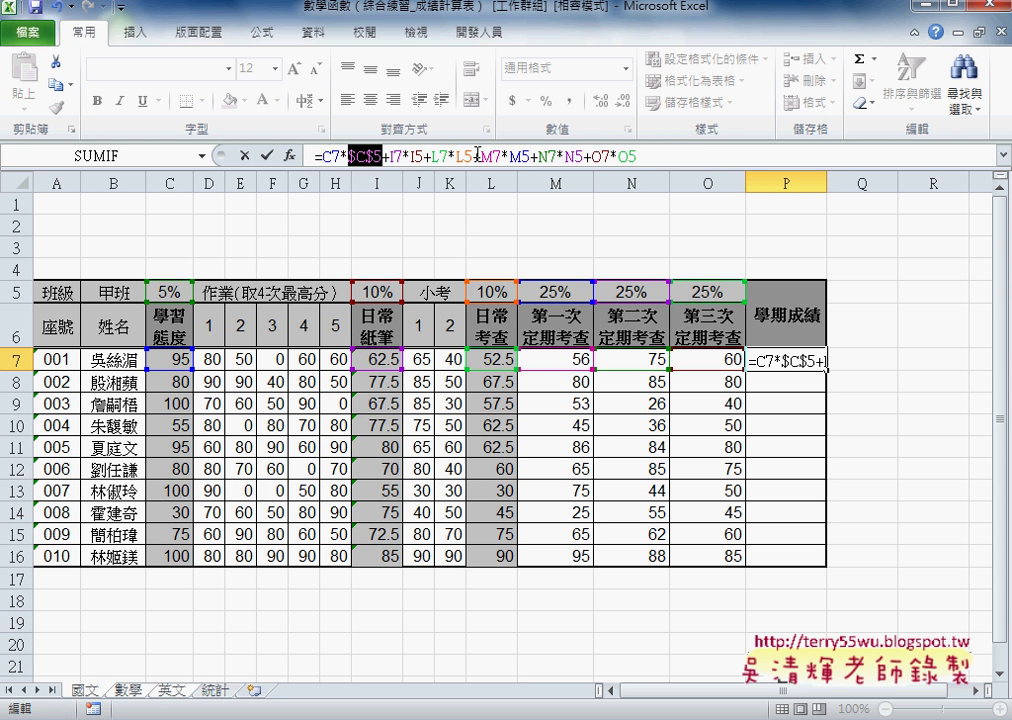
pyautogui.click(417, 156)
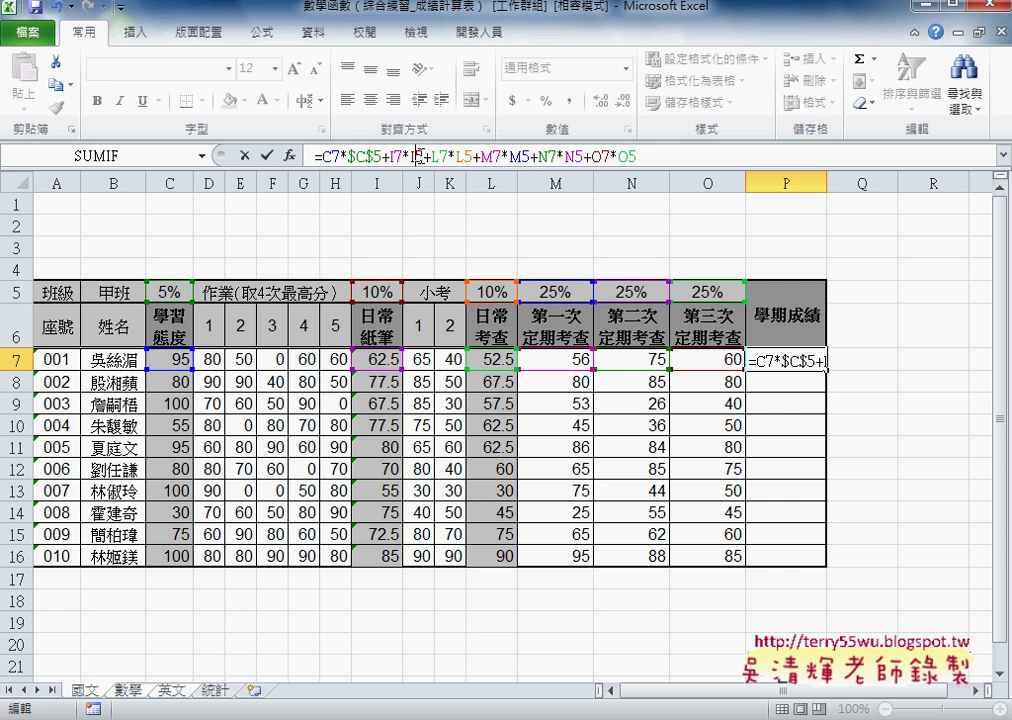
pyautogui.press('F4')
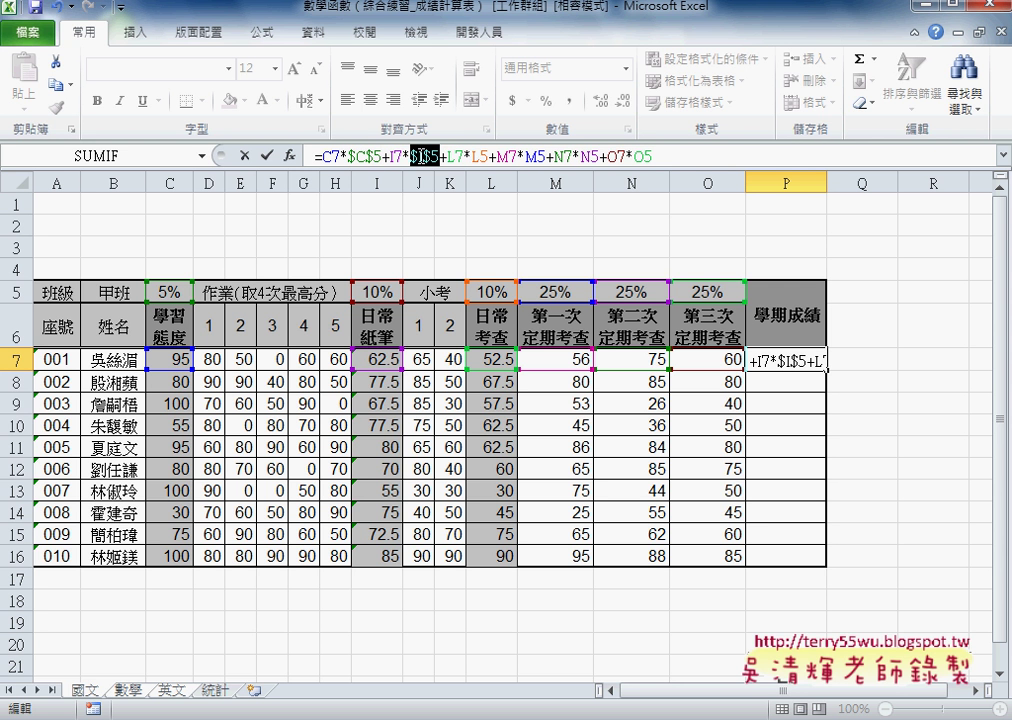
pyautogui.click(488, 156)
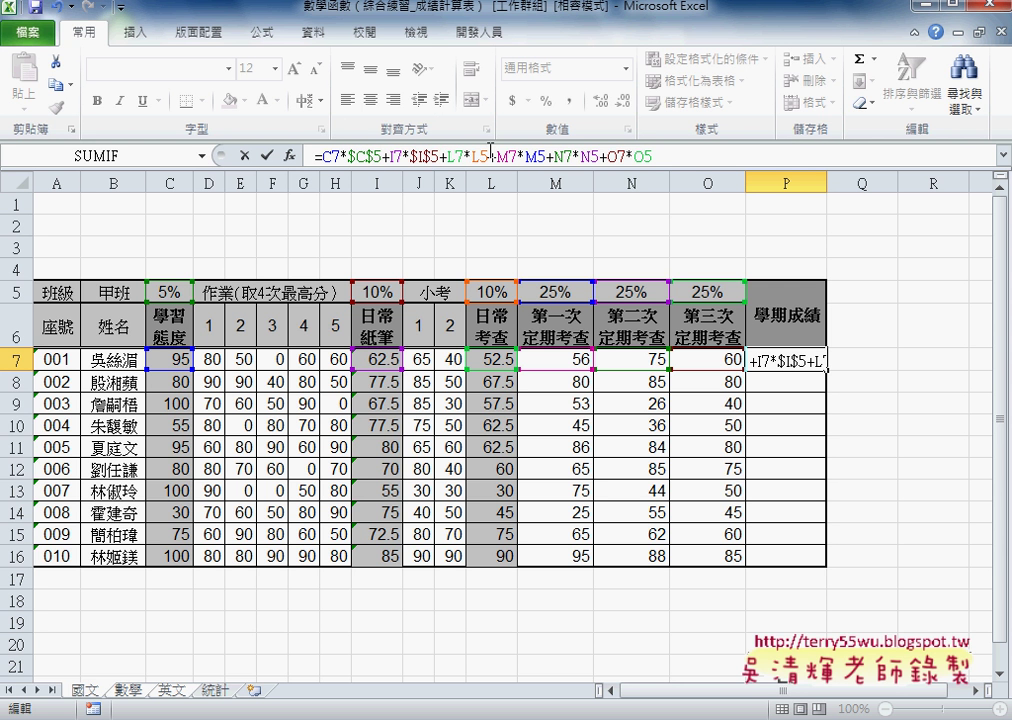
pyautogui.press('F4')
pyautogui.click(555, 156)
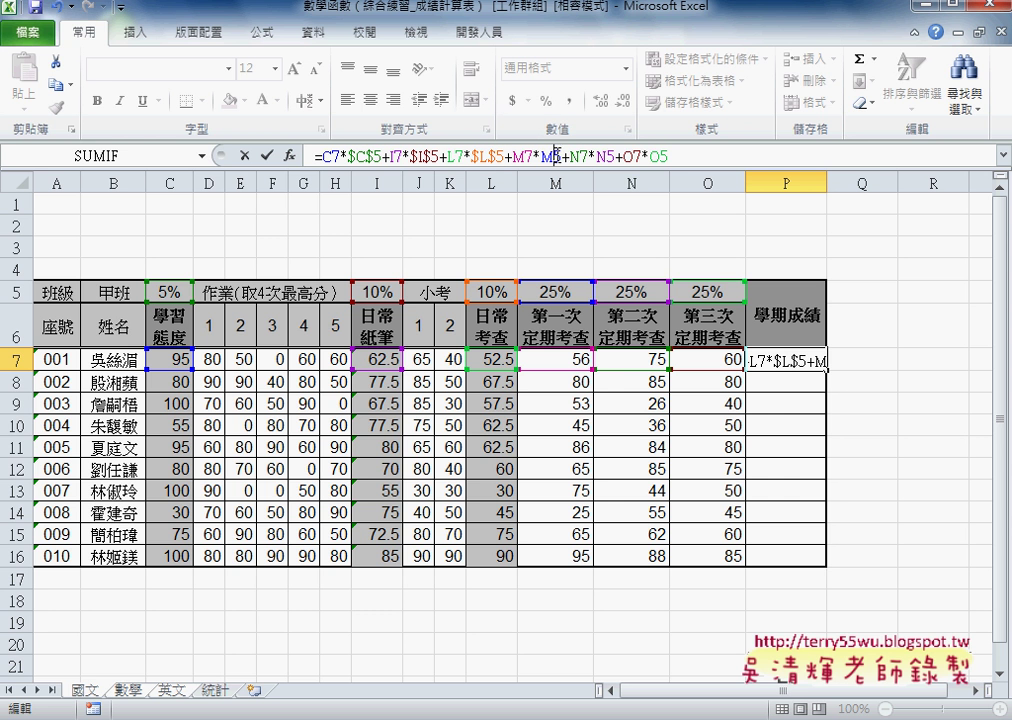
pyautogui.press('F4')
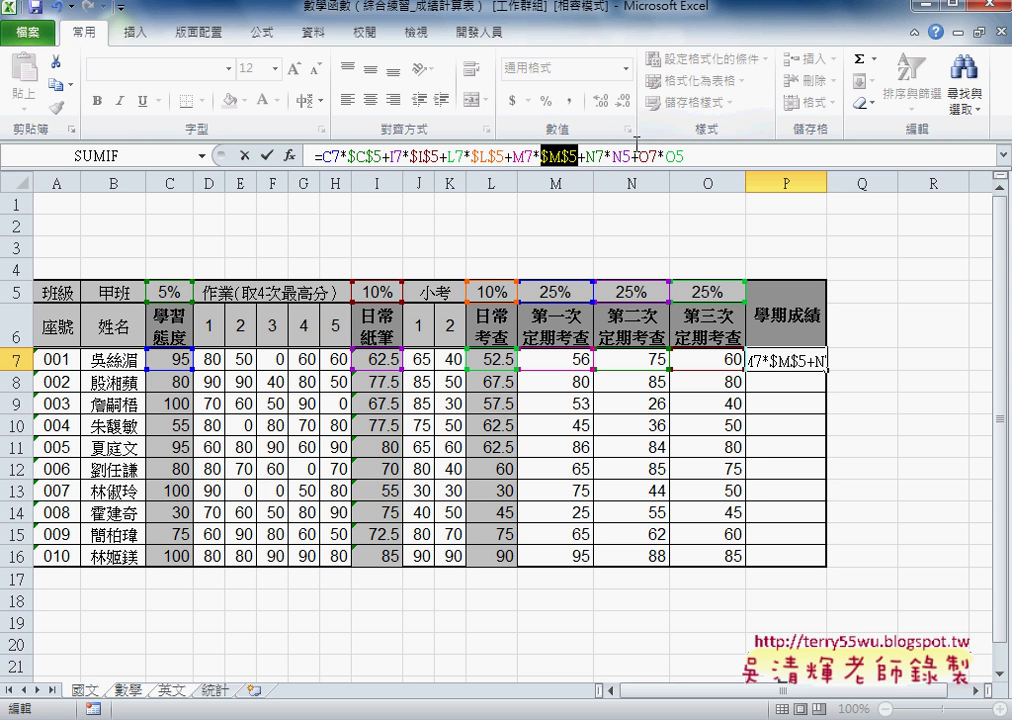
pyautogui.click(623, 156)
pyautogui.press('F4')
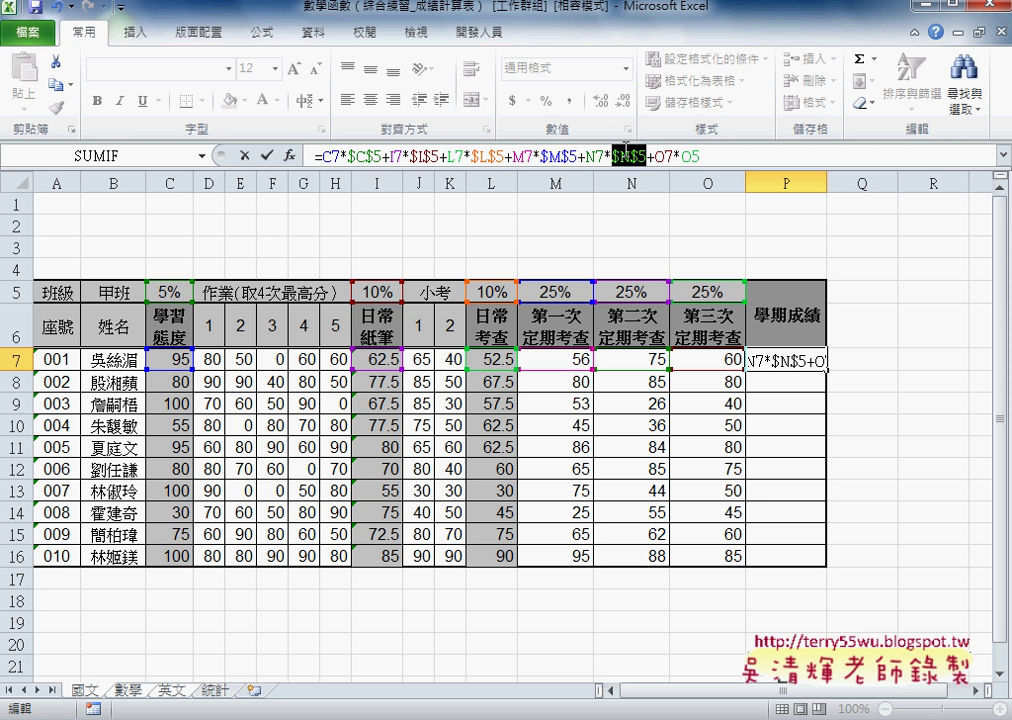
pyautogui.click(695, 156)
pyautogui.press('F4')
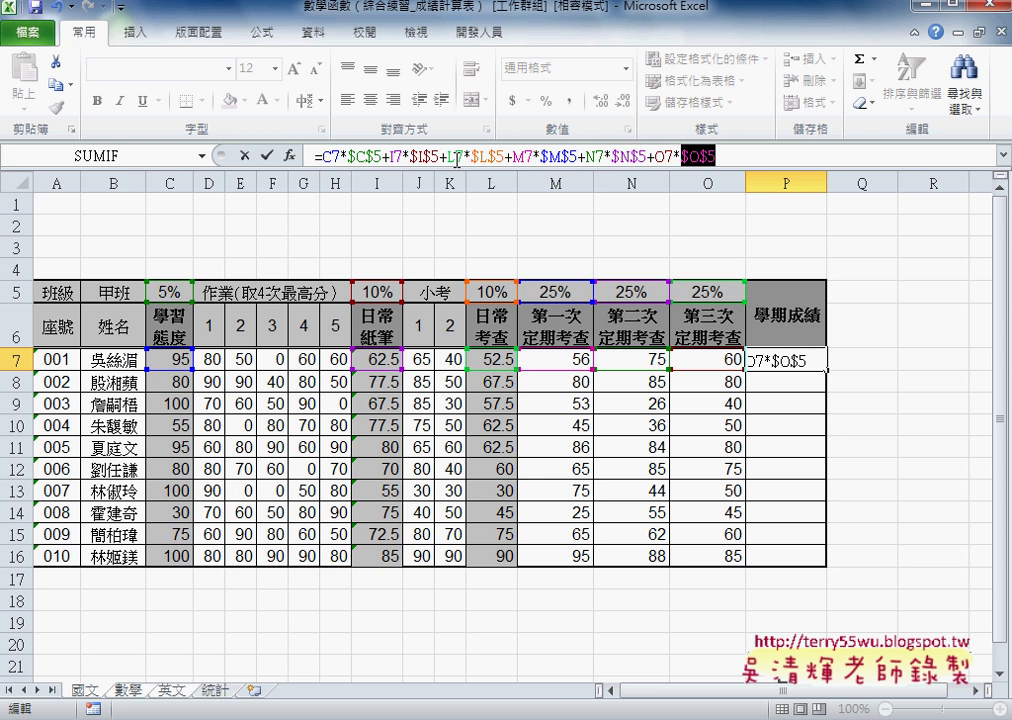
pyautogui.click(266, 156)
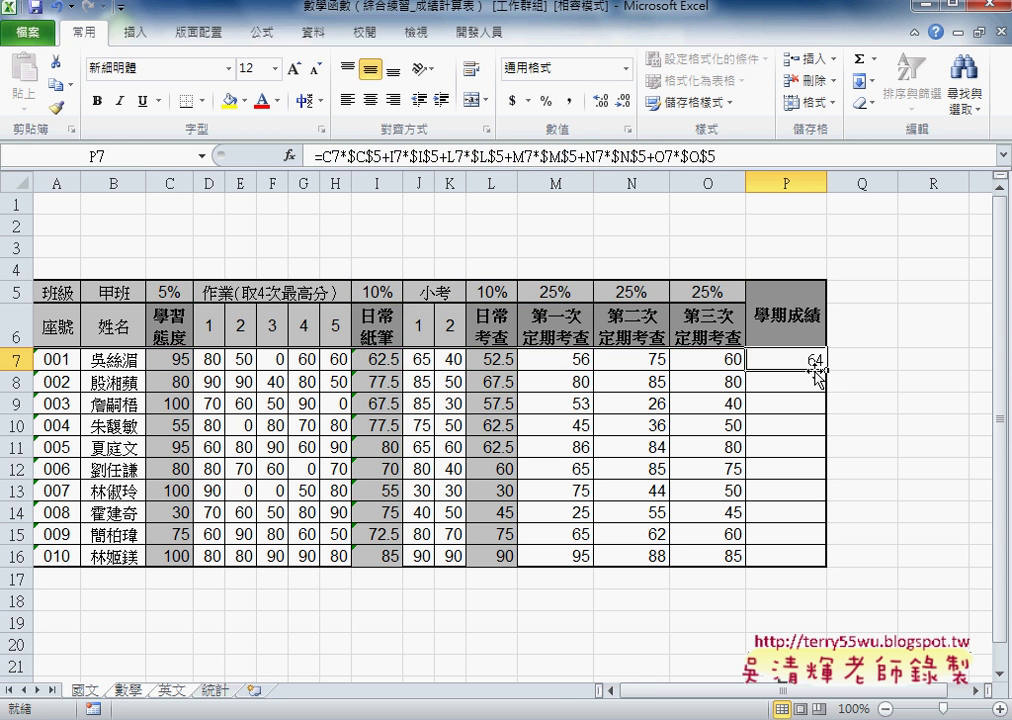
# Step: Fill the semester grade formula down to P16 and check the 數學 and 英文 sheets
pyautogui.moveTo(826, 369); pyautogui.dragTo(818, 566)
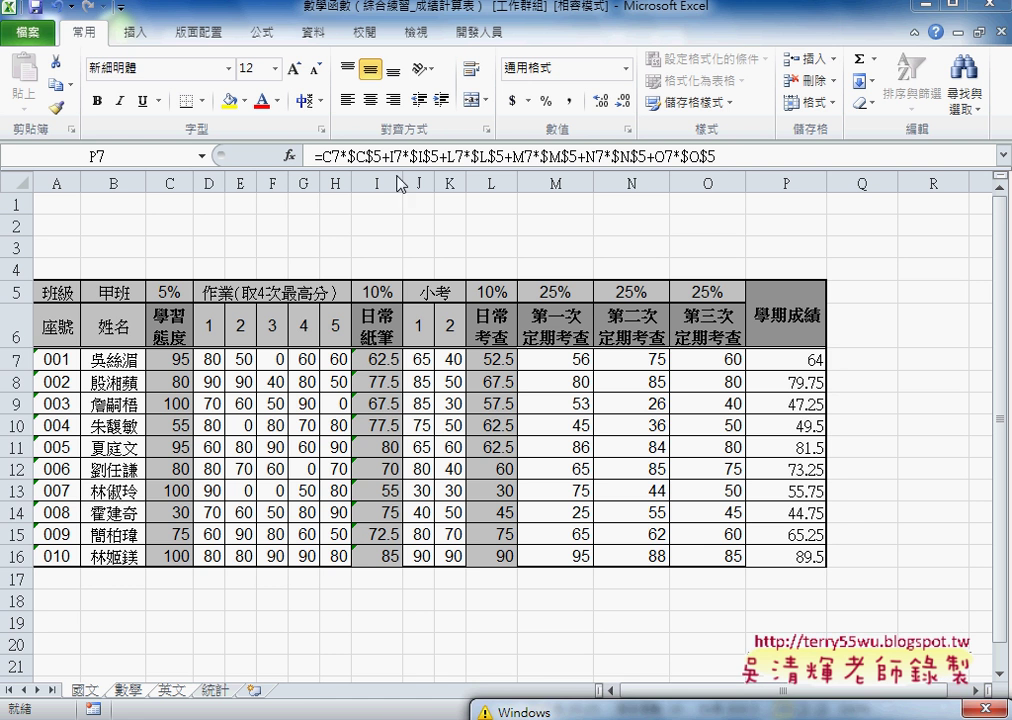
pyautogui.click(129, 690)
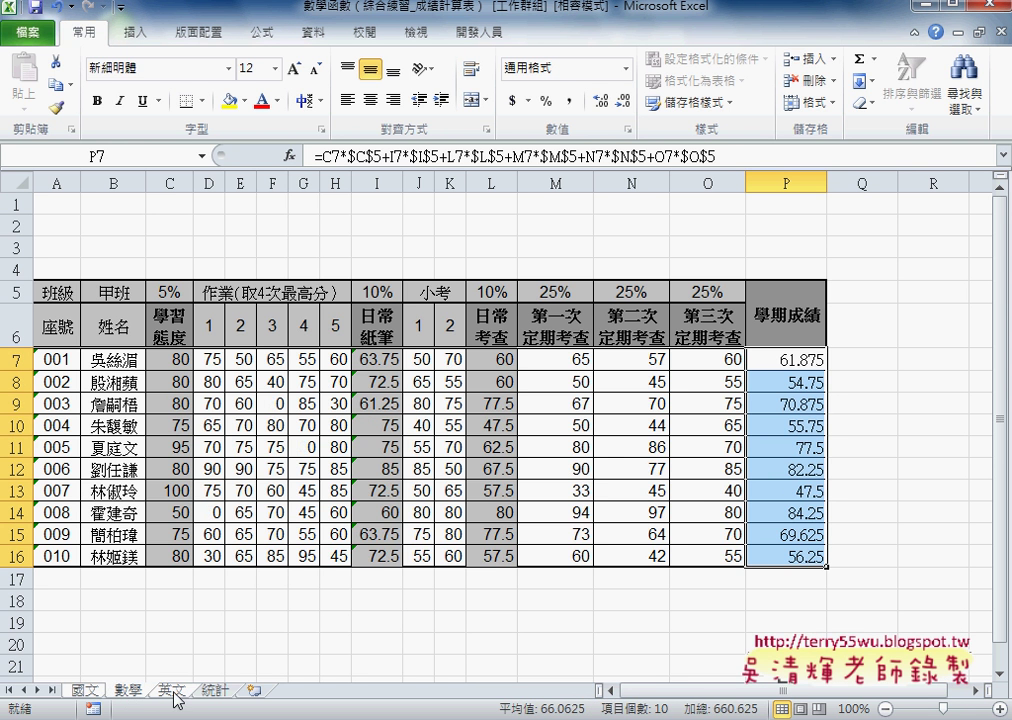
pyautogui.click(172, 690)
pyautogui.click(85, 690)
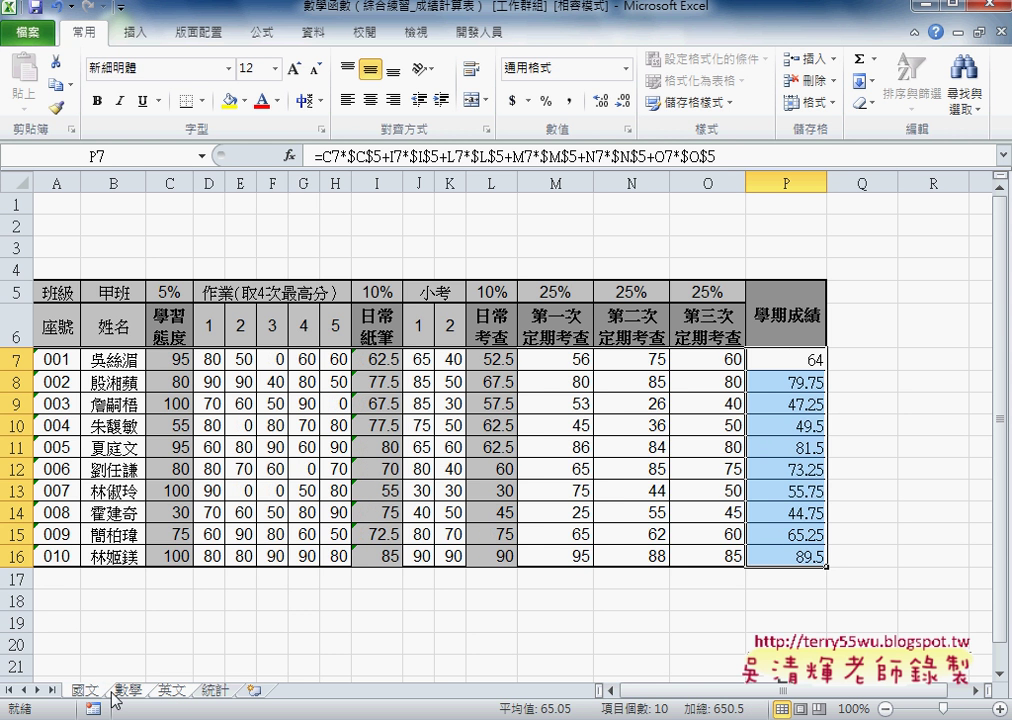
pyautogui.click(129, 690)
pyautogui.click(170, 690)
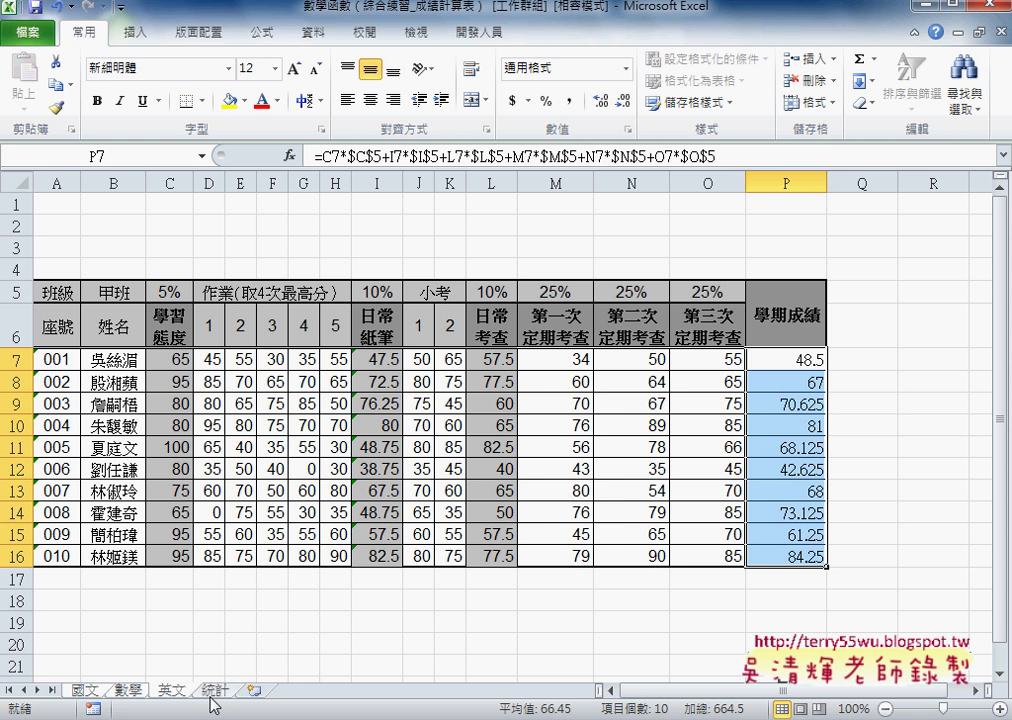
# Step: Open the 統計 sheet, compare it with the 國文 grades, and return to 統計
pyautogui.click(215, 690)
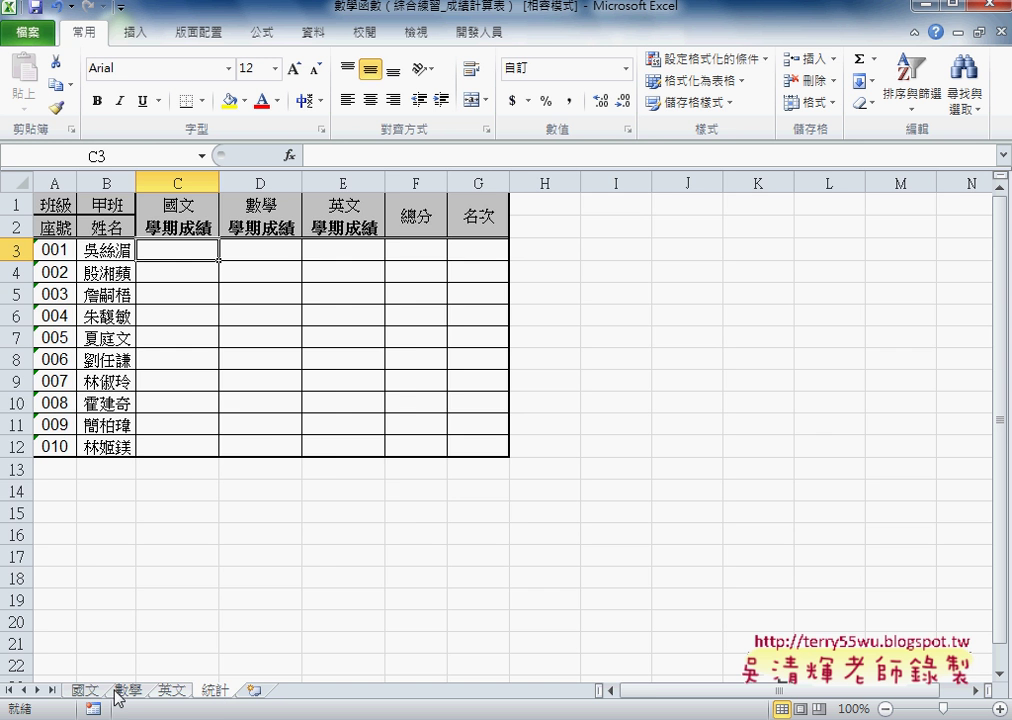
pyautogui.click(82, 690)
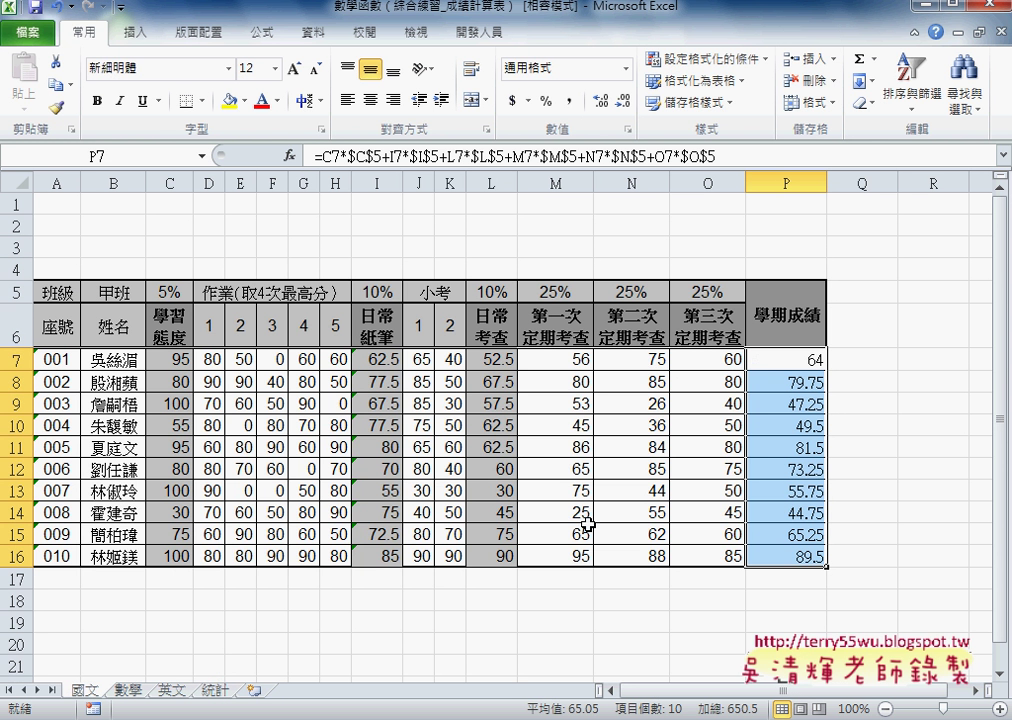
pyautogui.click(215, 690)
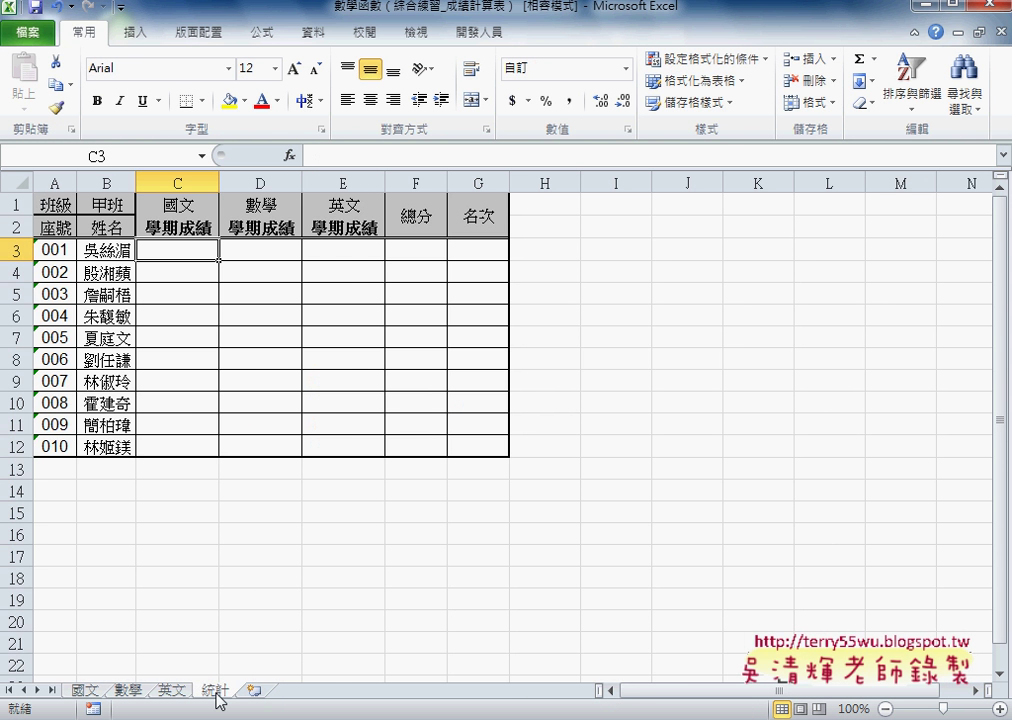
# Step: Copy 國文 P7:P16 and paste it as links into 統計 C3:C12
pyautogui.click(85, 690)
pyautogui.moveTo(785, 358)
pyautogui.mouseDown()
pyautogui.moveTo(775, 408)
pyautogui.moveTo(778, 555)
pyautogui.mouseUp()
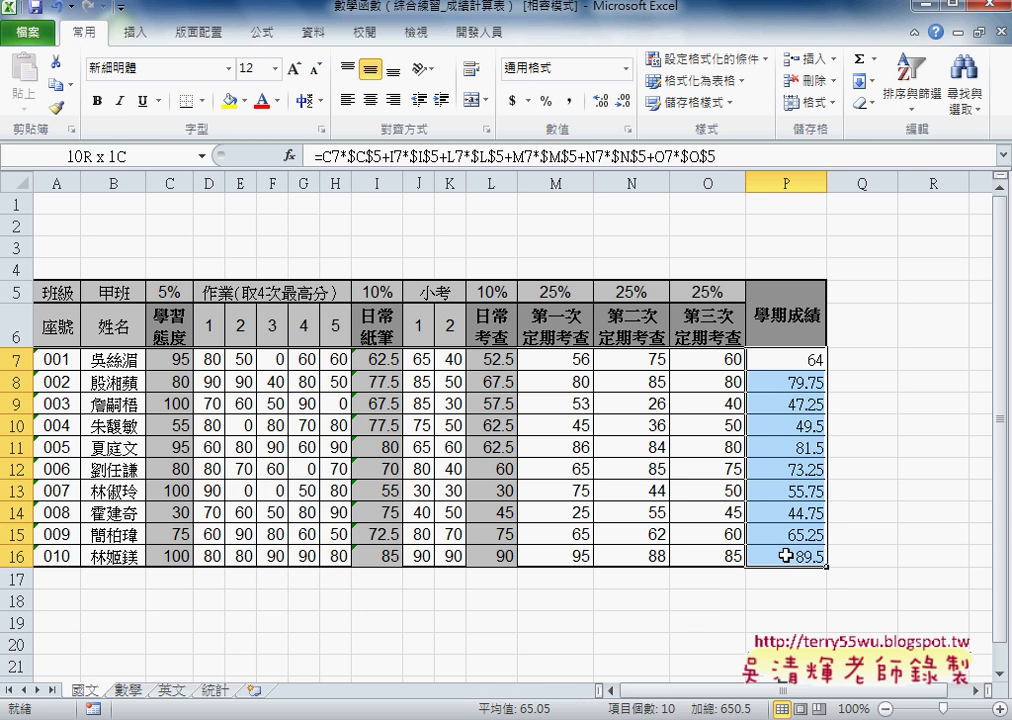
pyautogui.hotkey('ctrl', 'c')
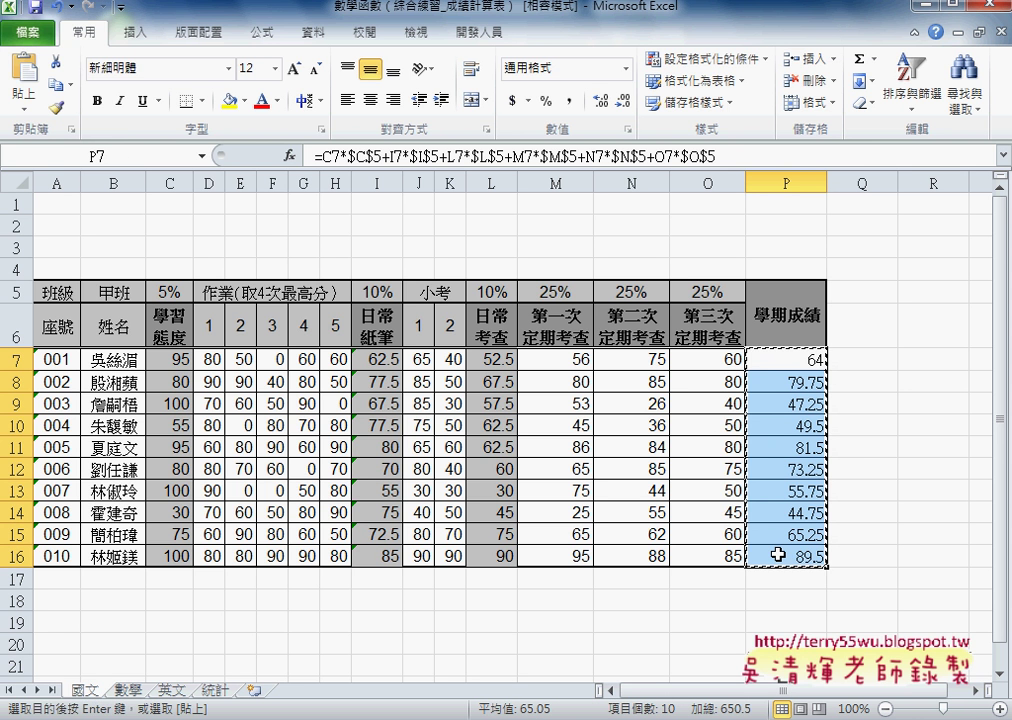
pyautogui.click(215, 690)
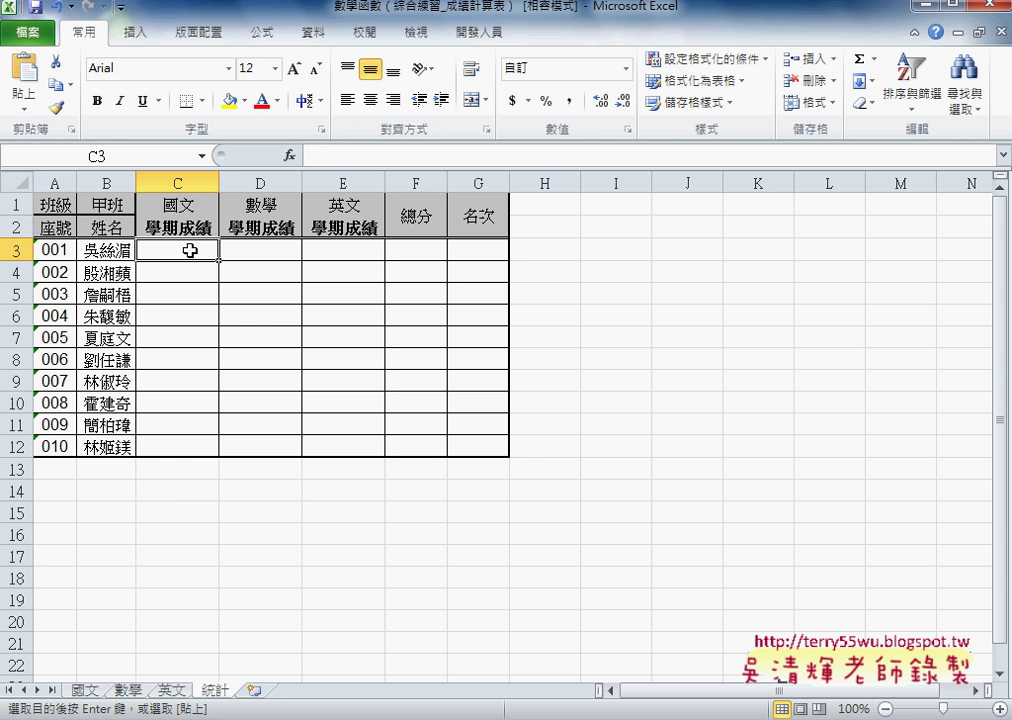
pyautogui.rightClick(190, 251)
pyautogui.moveTo(266, 361)
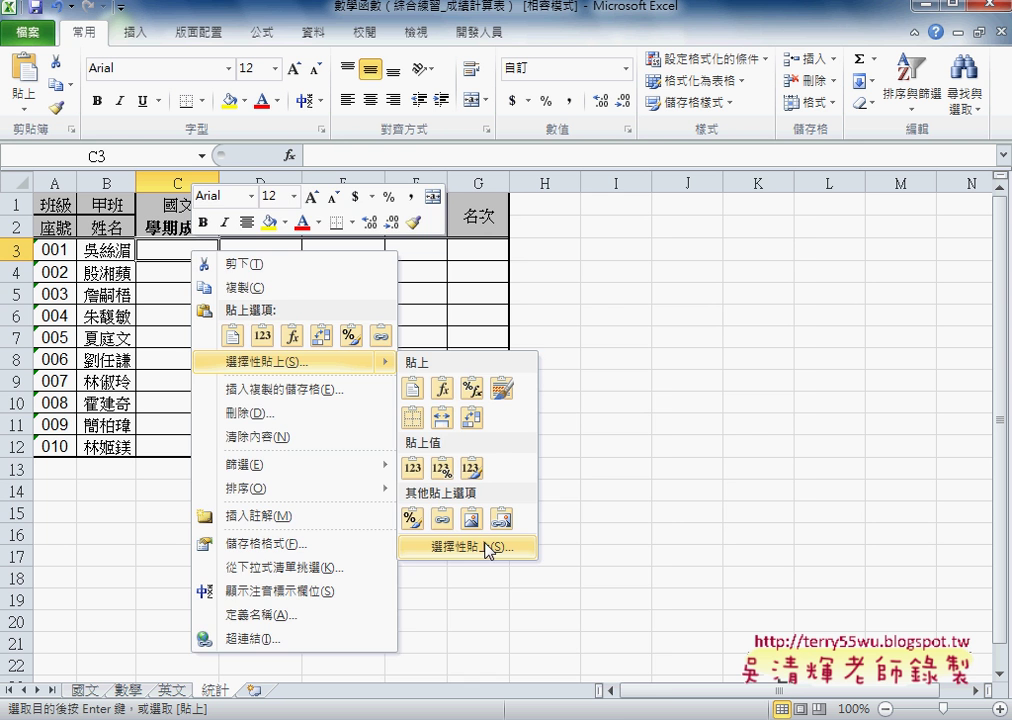
pyautogui.click(486, 547)
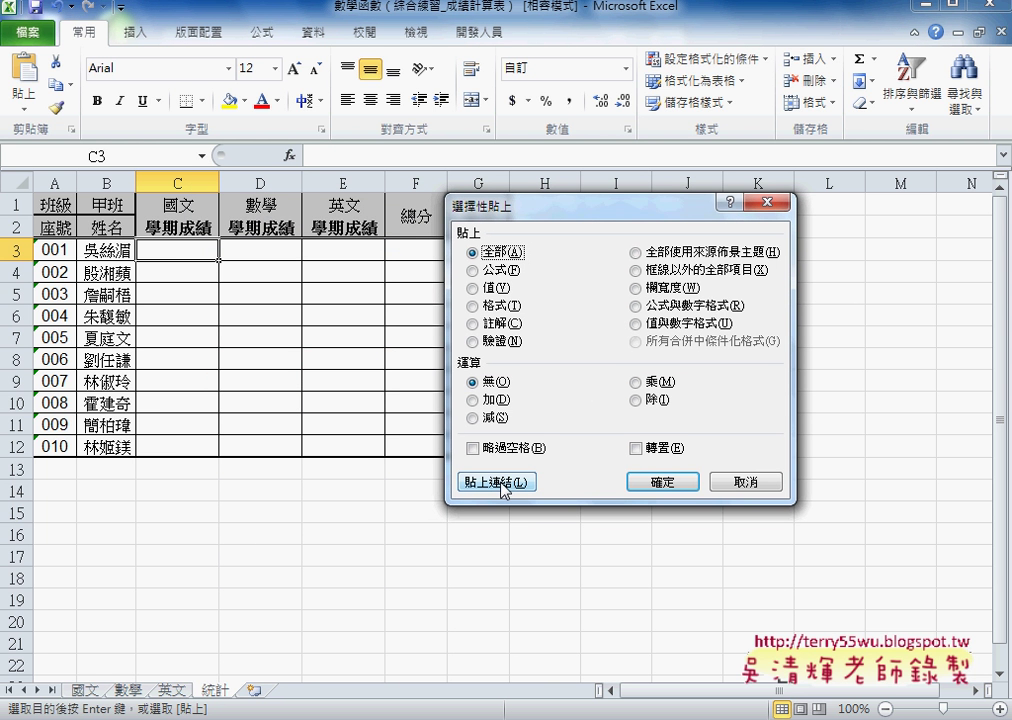
pyautogui.click(503, 485)
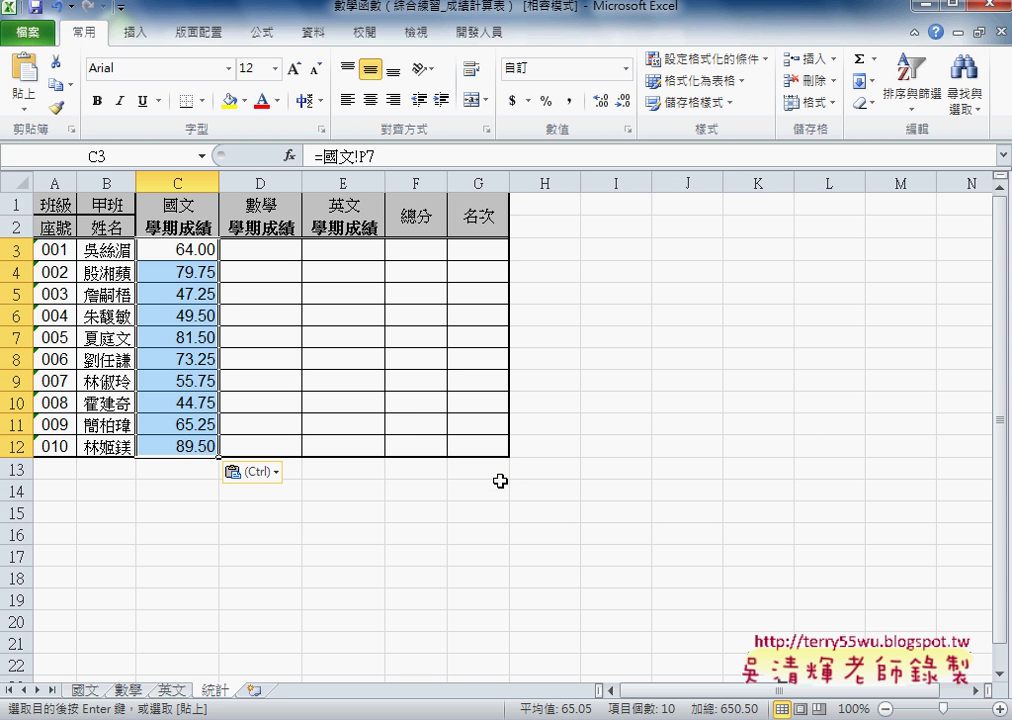
pyautogui.click(86, 691)
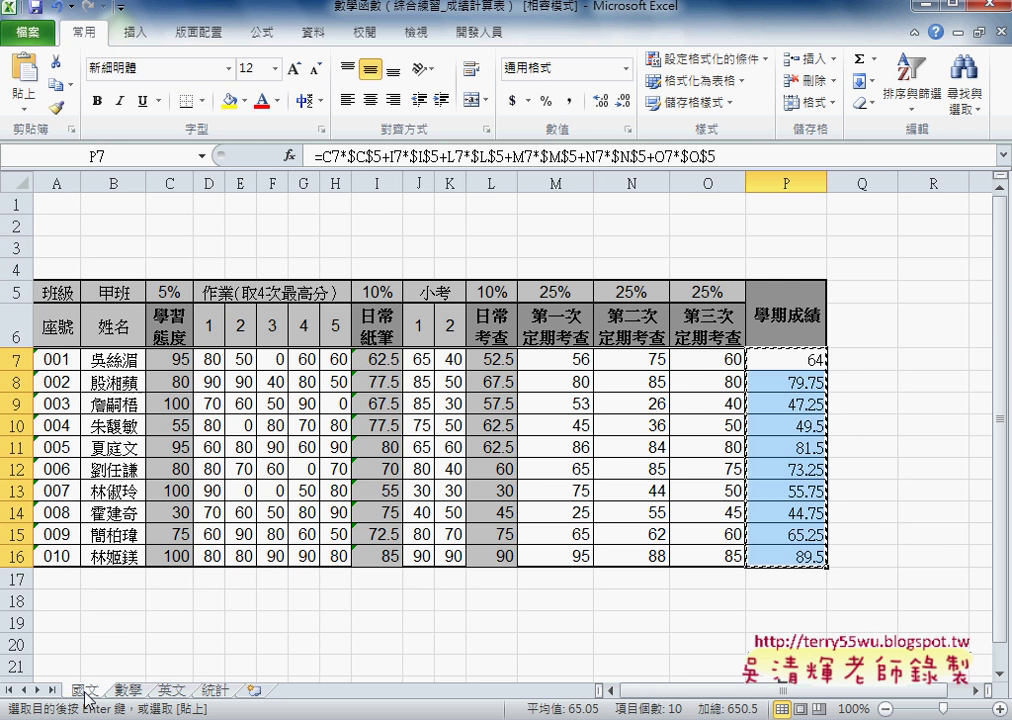
# Step: Replace the 60 in 國文 O7 with 90 and confirm that 統計 C3 now reads 71.50
pyautogui.click(710, 358)
pyautogui.doubleClick(710, 358)
pyautogui.doubleClick(725, 358)
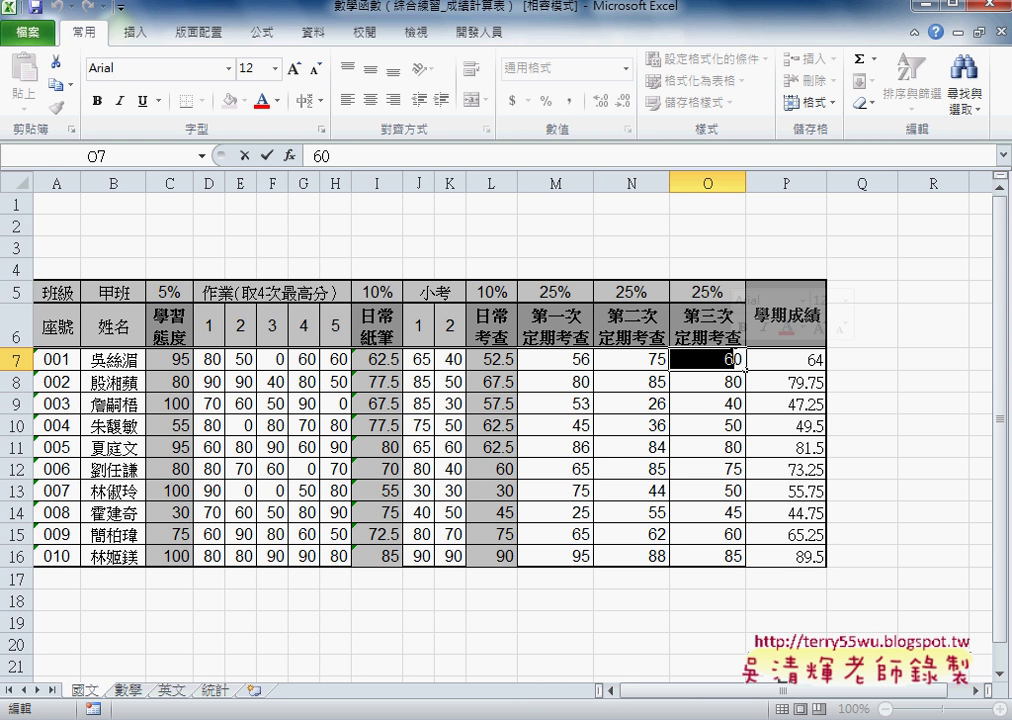
pyautogui.write('90')
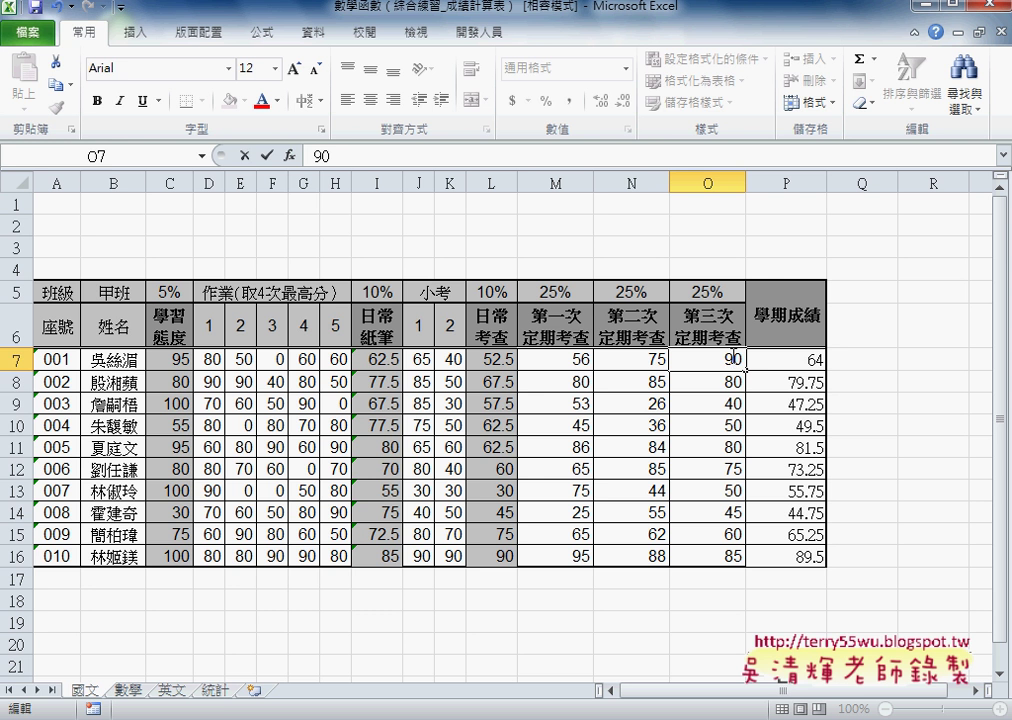
pyautogui.press('Return')
pyautogui.click(781, 362)
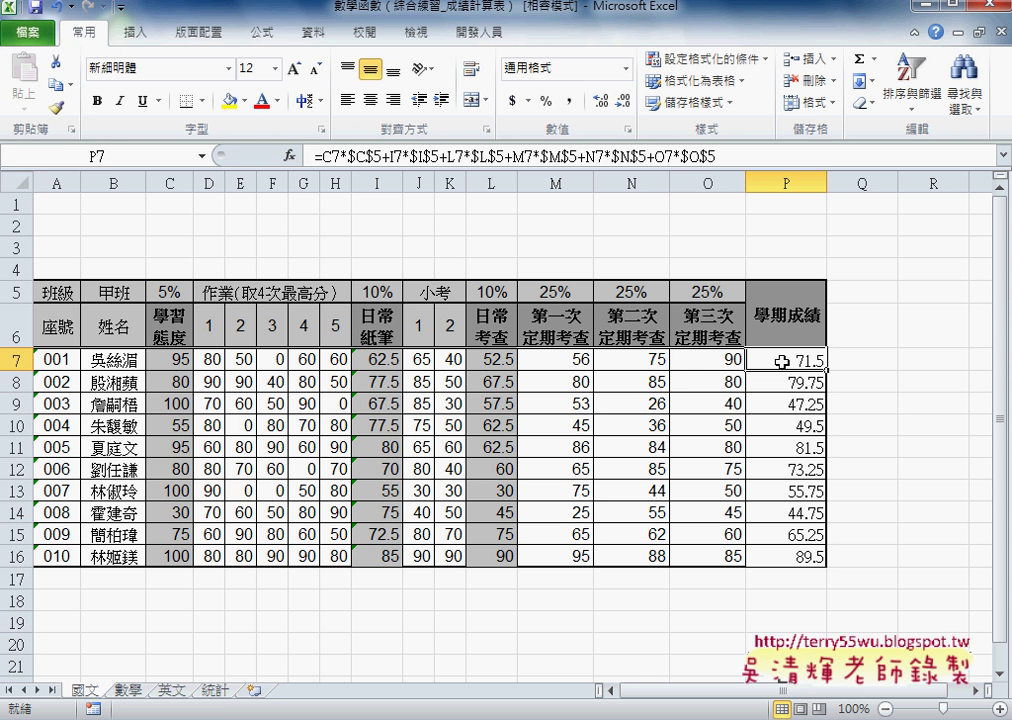
pyautogui.click(214, 690)
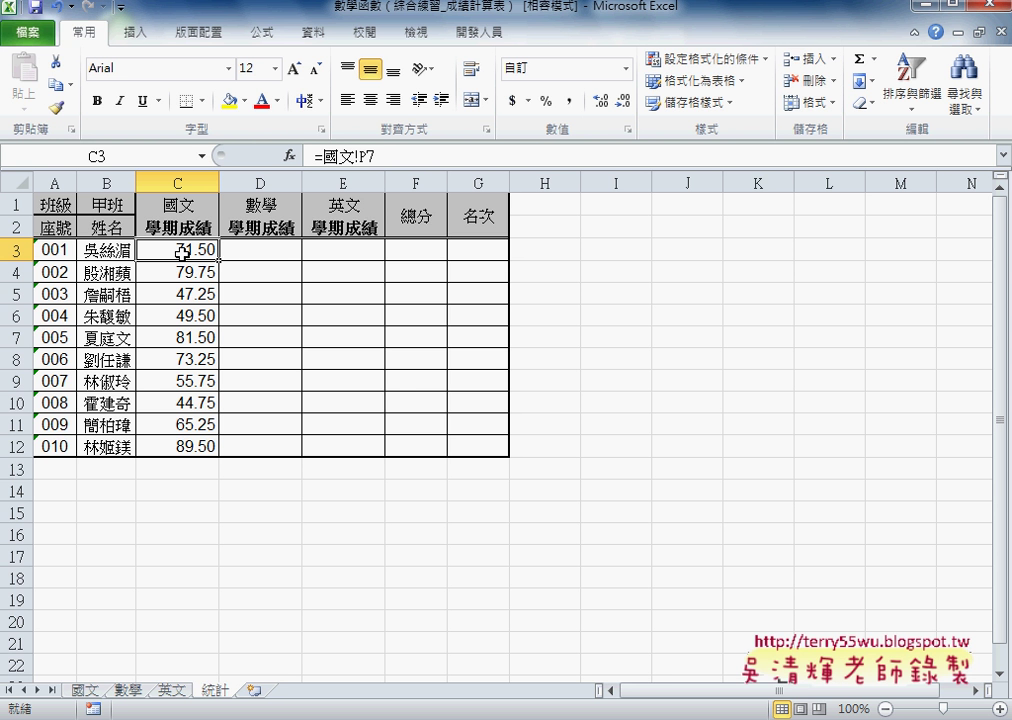
pyautogui.click(95, 690)
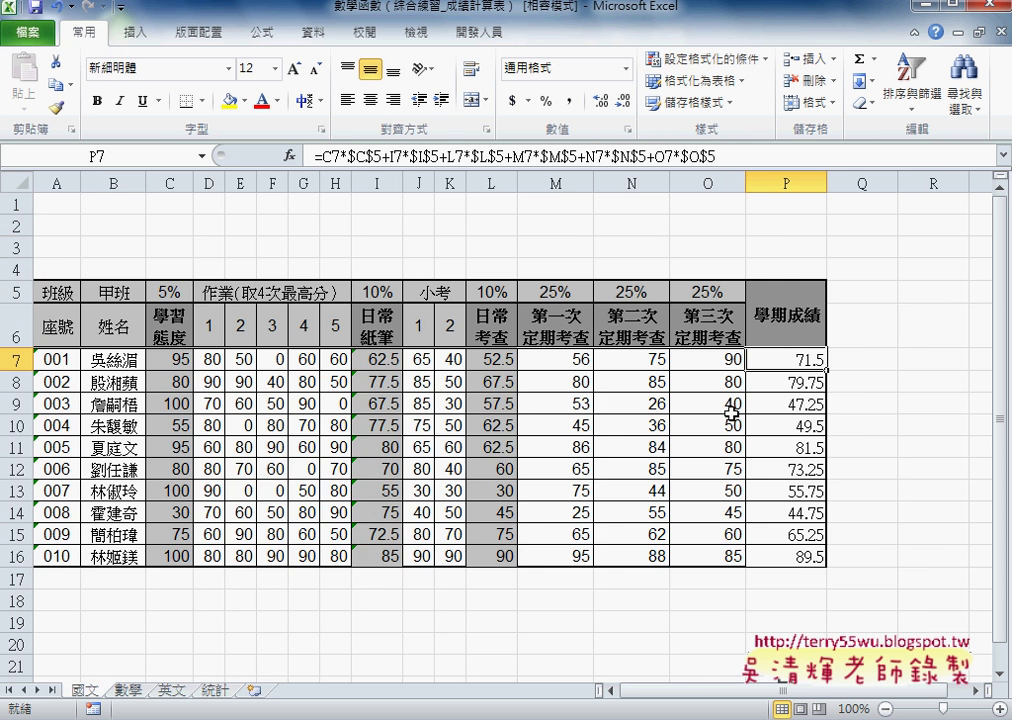
pyautogui.click(214, 692)
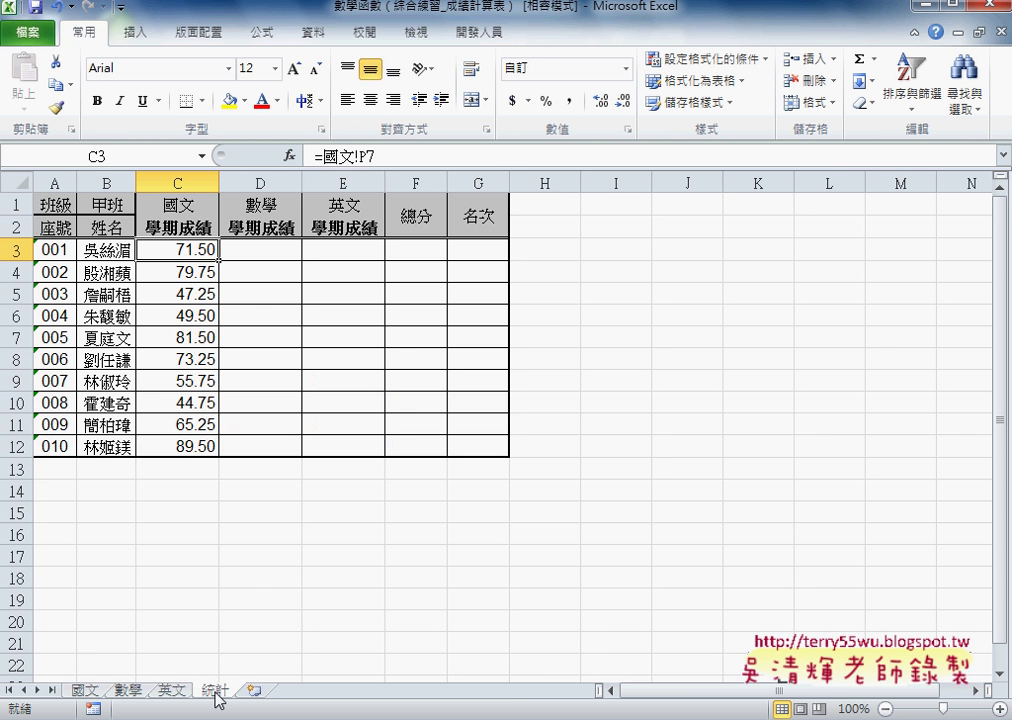
# Step: Copy 數學 P7:P16 and paste it as links into 統計 D3:D12
pyautogui.click(128, 691)
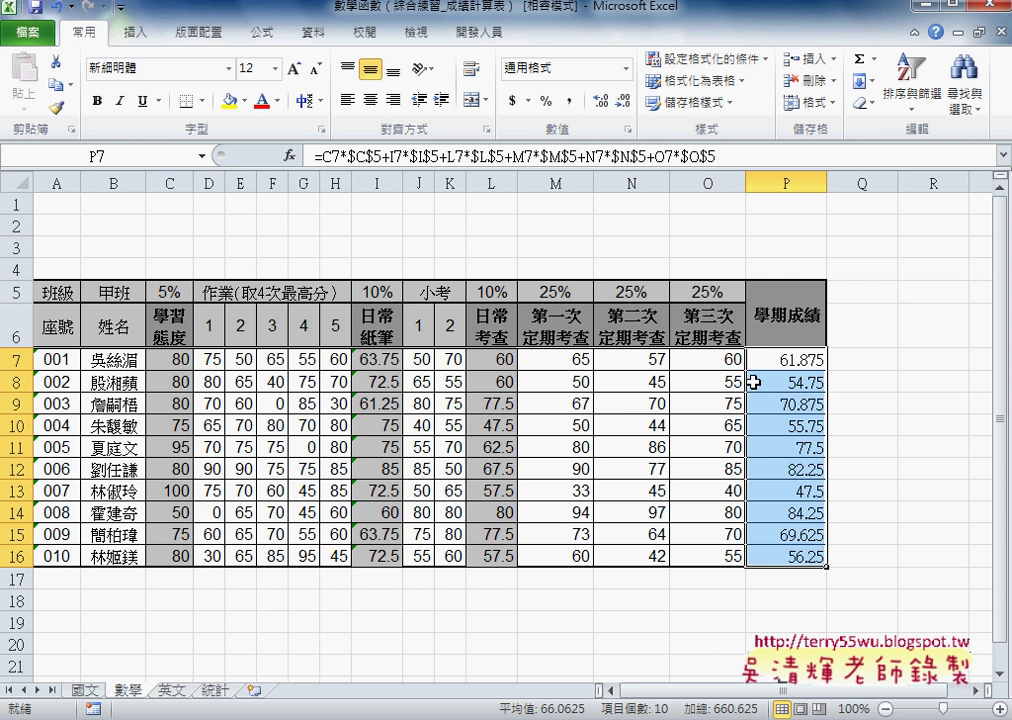
pyautogui.moveTo(789, 357); pyautogui.dragTo(797, 535)
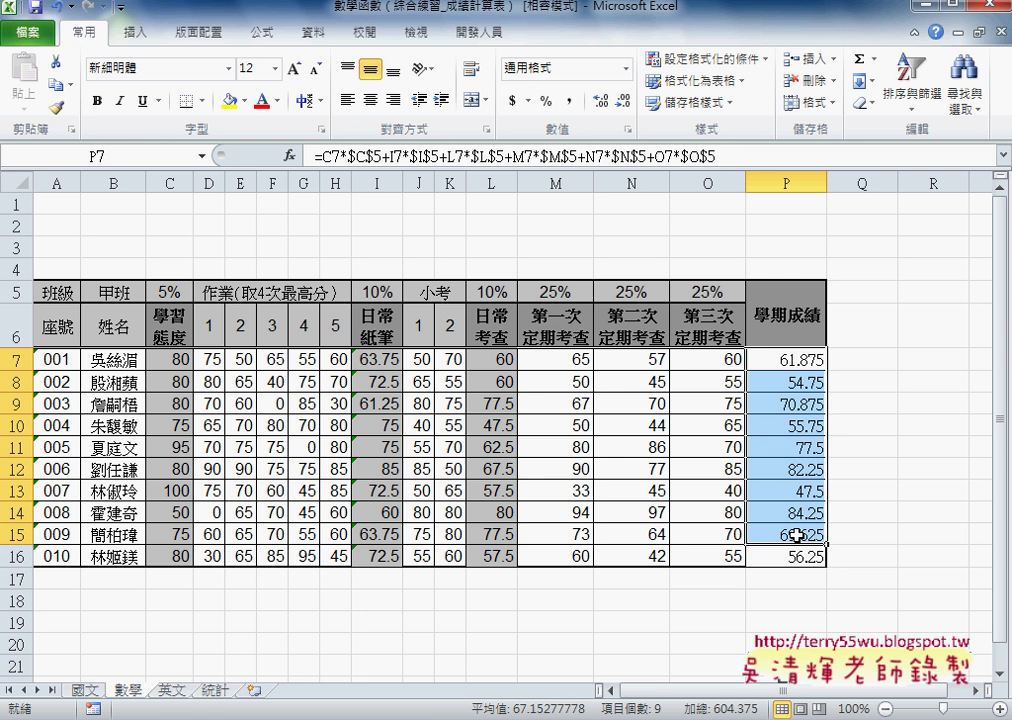
pyautogui.hotkey('ctrl', 'c')
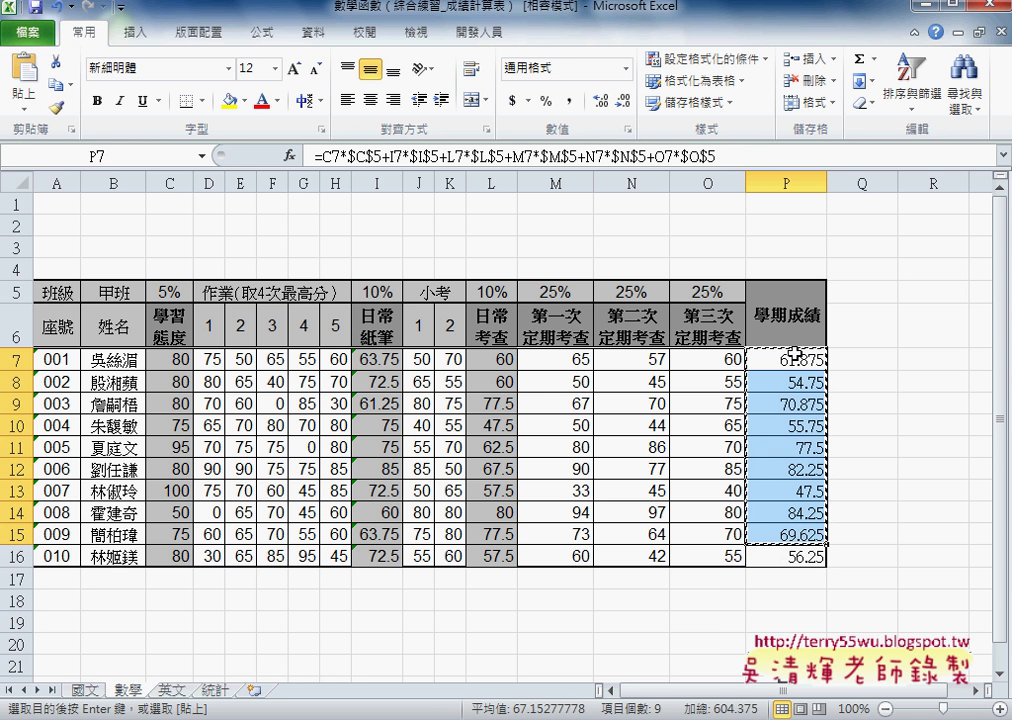
pyautogui.moveTo(797, 535); pyautogui.dragTo(781, 558)
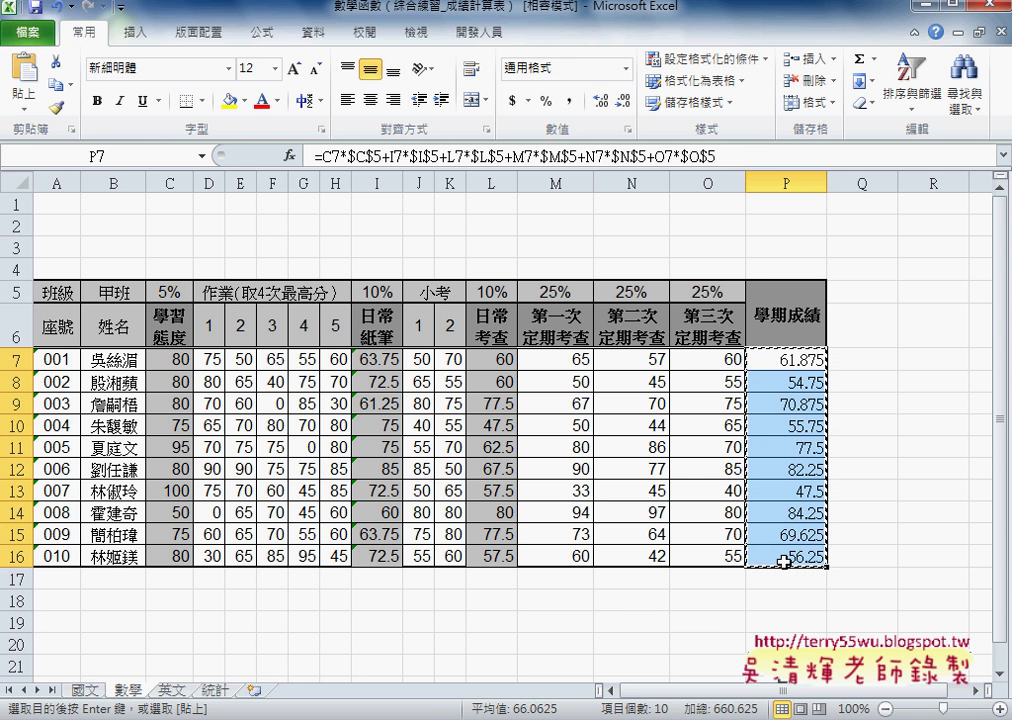
pyautogui.click(214, 690)
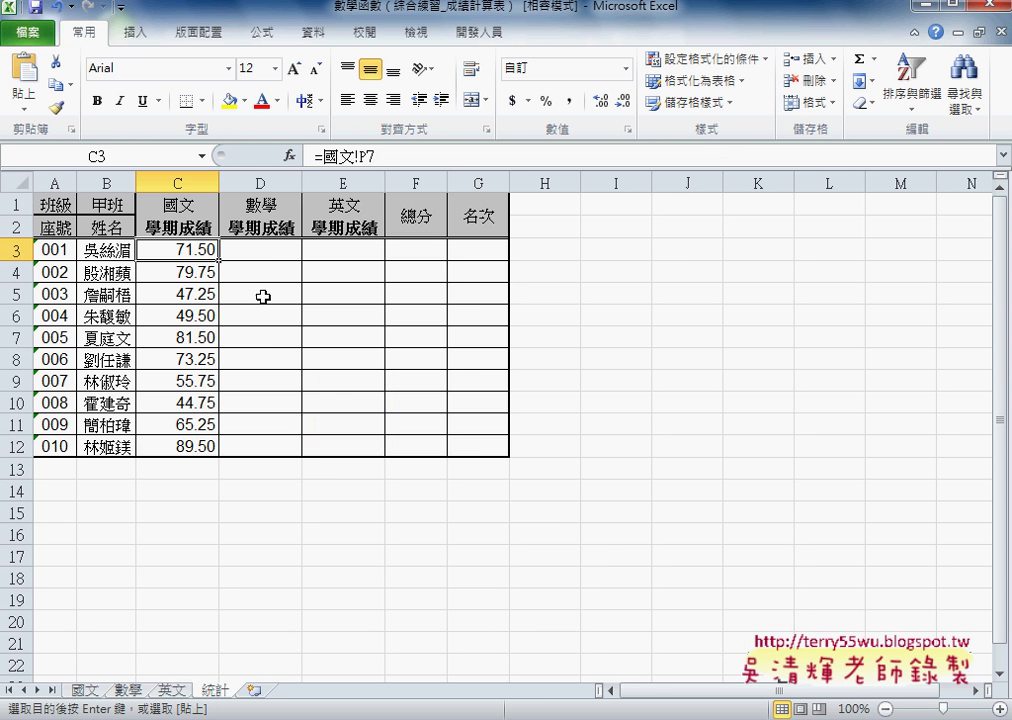
pyautogui.click(272, 253)
pyautogui.rightClick(273, 254)
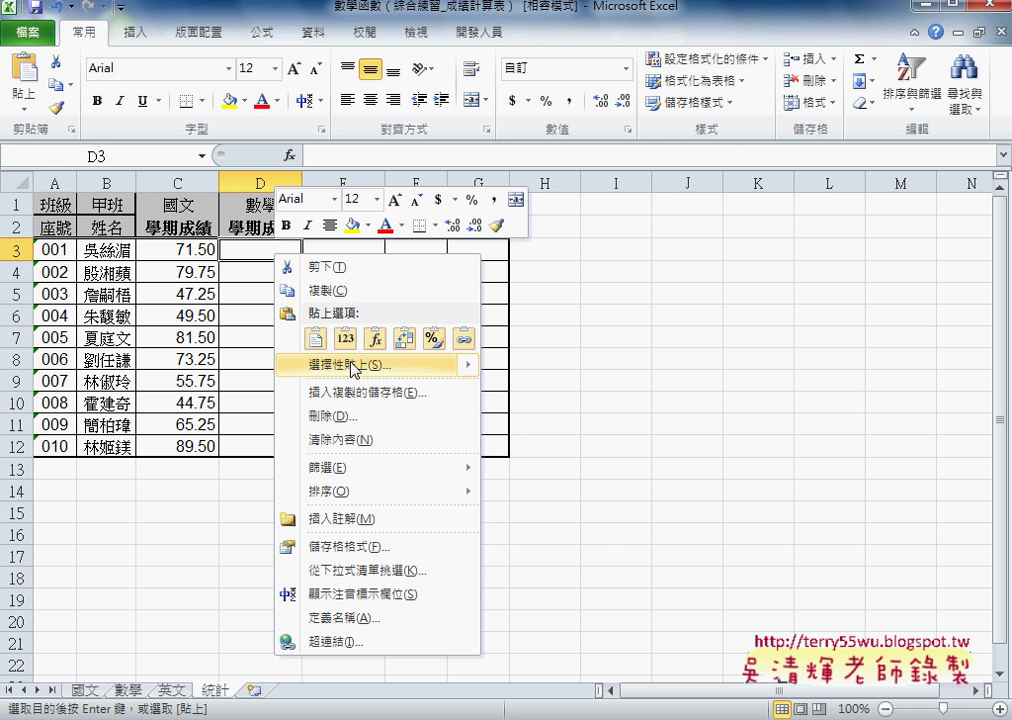
pyautogui.click(555, 549)
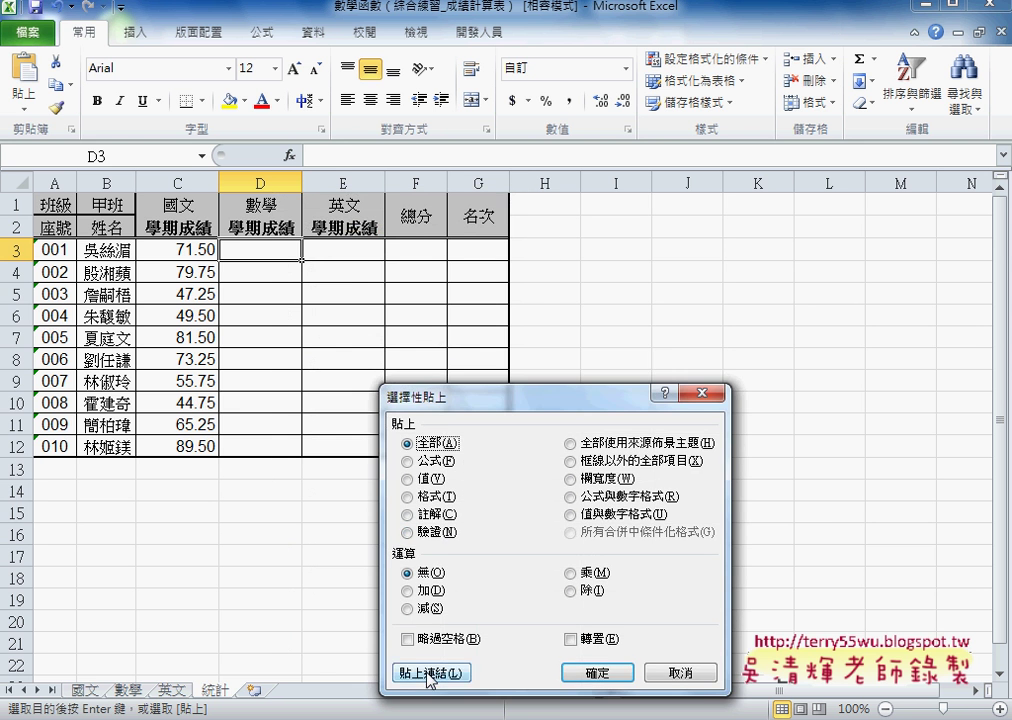
pyautogui.click(430, 676)
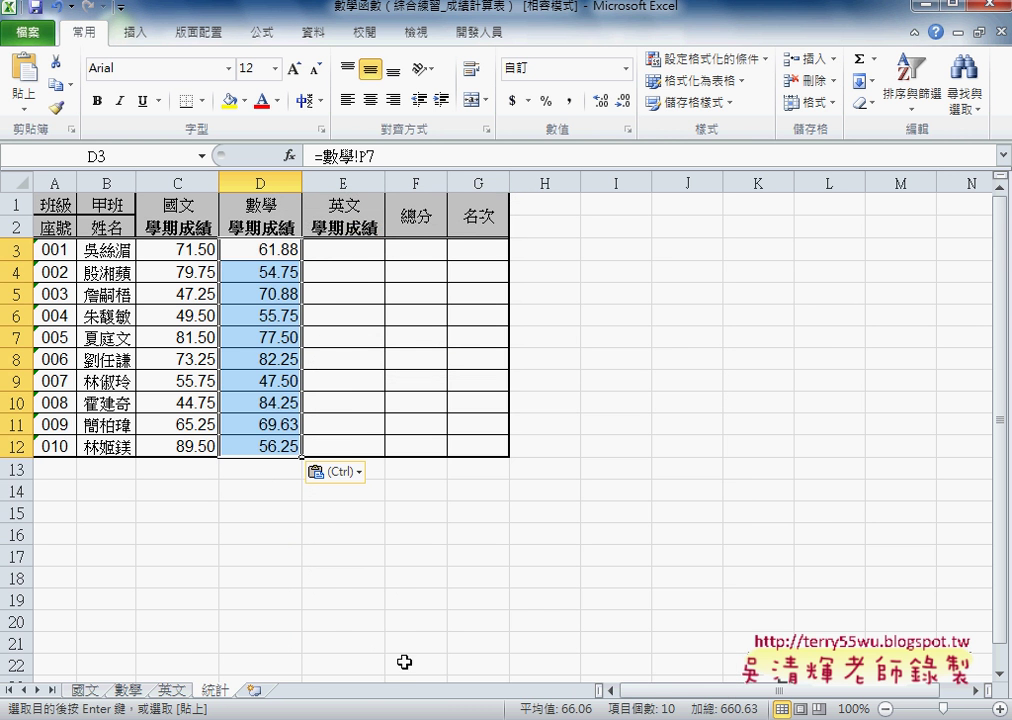
# Step: Copy 英文 P7:P16 and paste it as links into 統計 E3:E12
pyautogui.click(175, 690)
pyautogui.moveTo(803, 357); pyautogui.dragTo(803, 537)
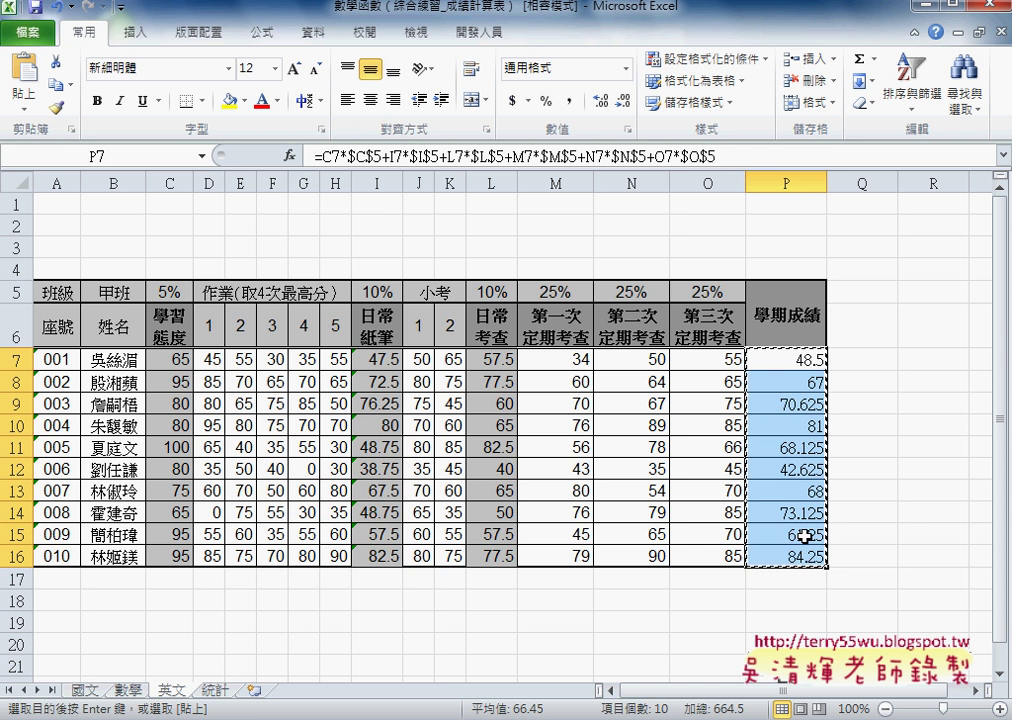
pyautogui.click(214, 690)
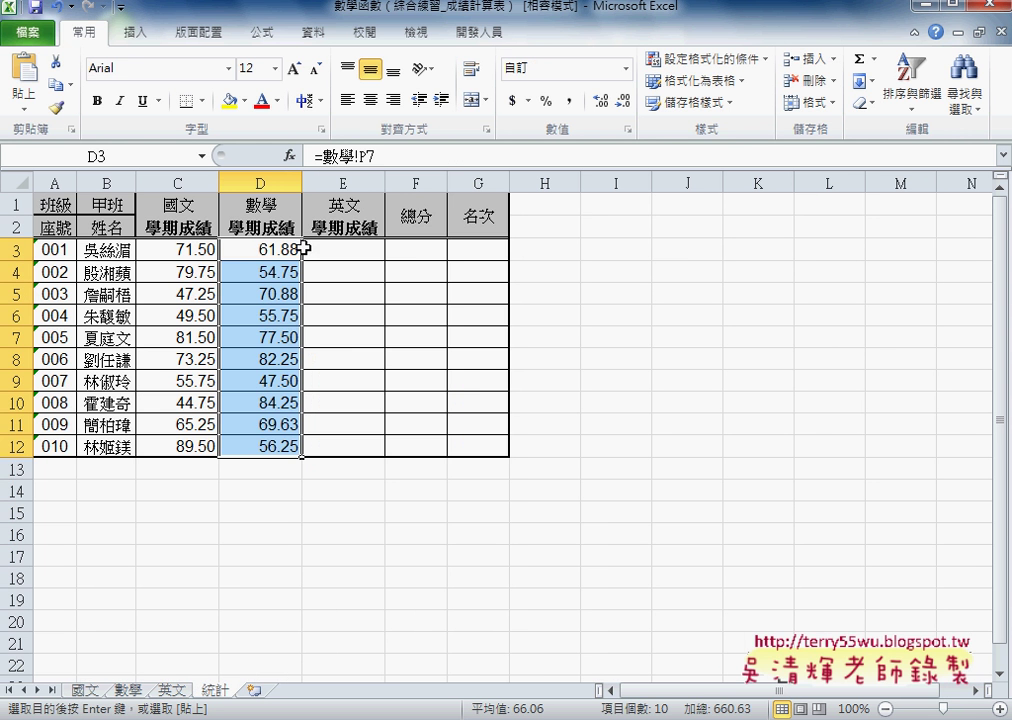
pyautogui.click(352, 252)
pyautogui.rightClick(355, 254)
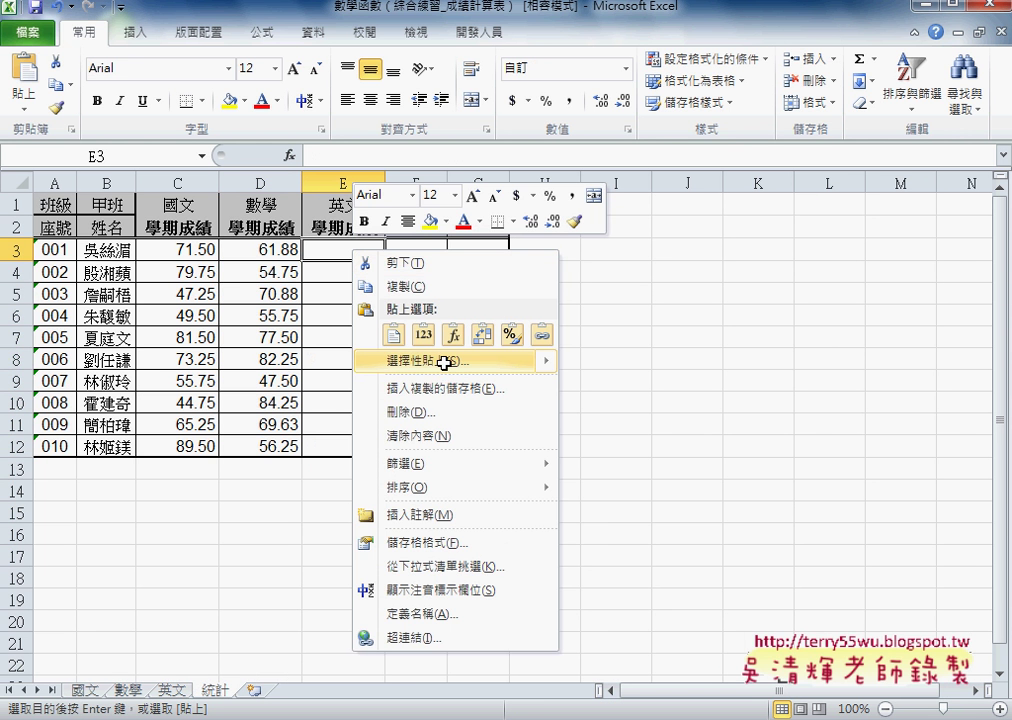
pyautogui.click(443, 363)
pyautogui.click(333, 421)
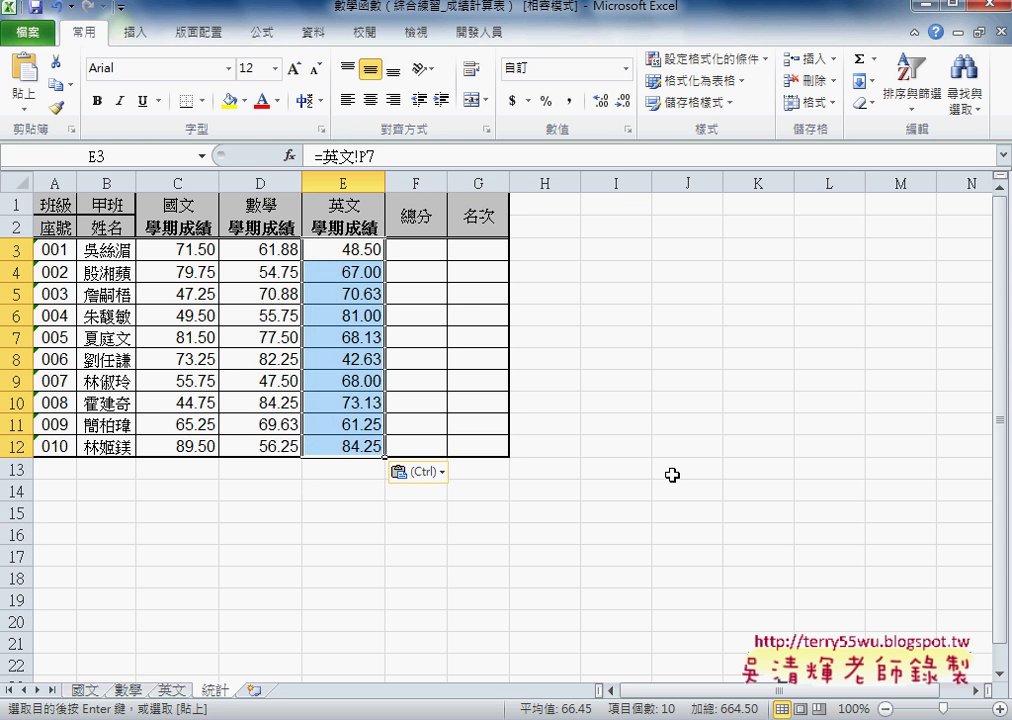
pyautogui.click(416, 250)
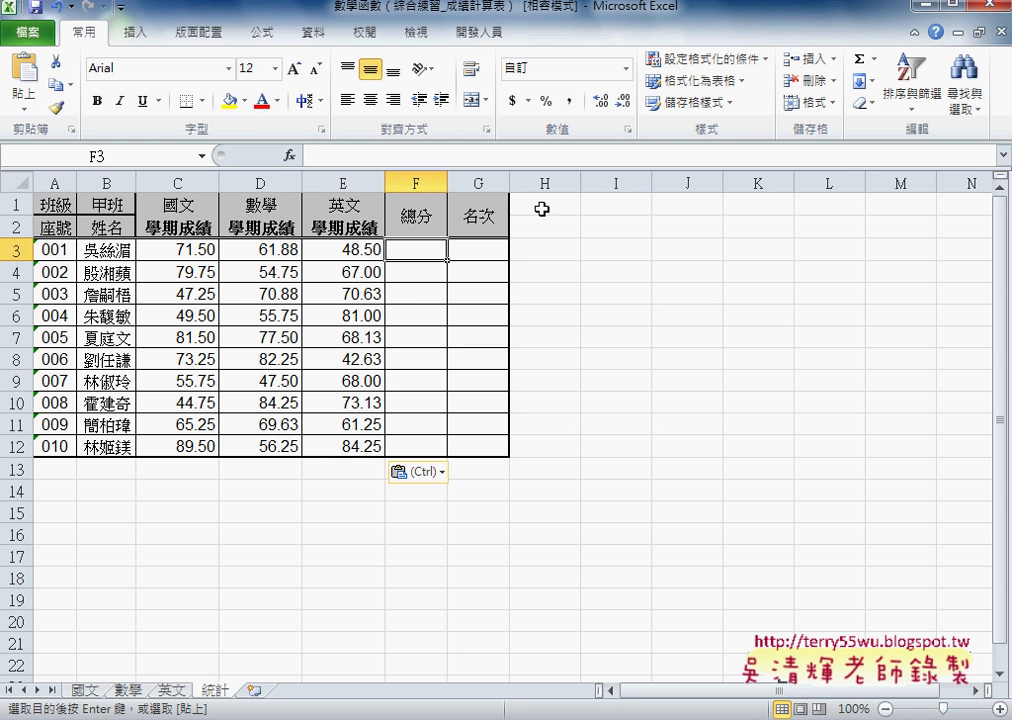
# Step: Enter =SUM(C3:E3) in F3 with AutoSum and fill it down to F12
pyautogui.click(876, 66)
pyautogui.click(884, 84)
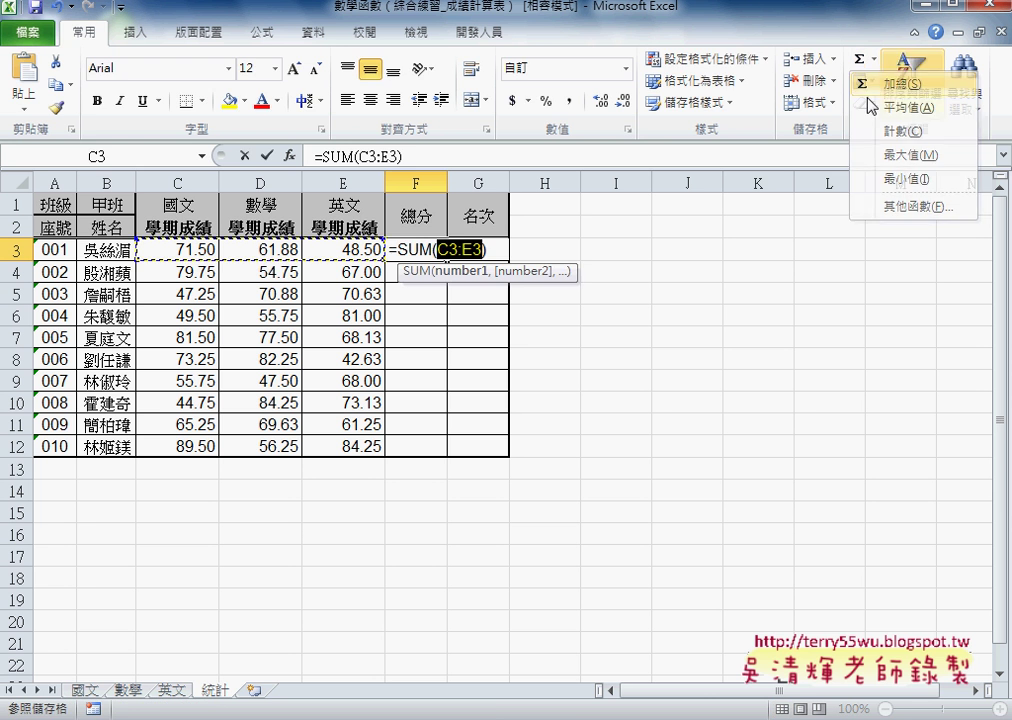
pyautogui.click(266, 156)
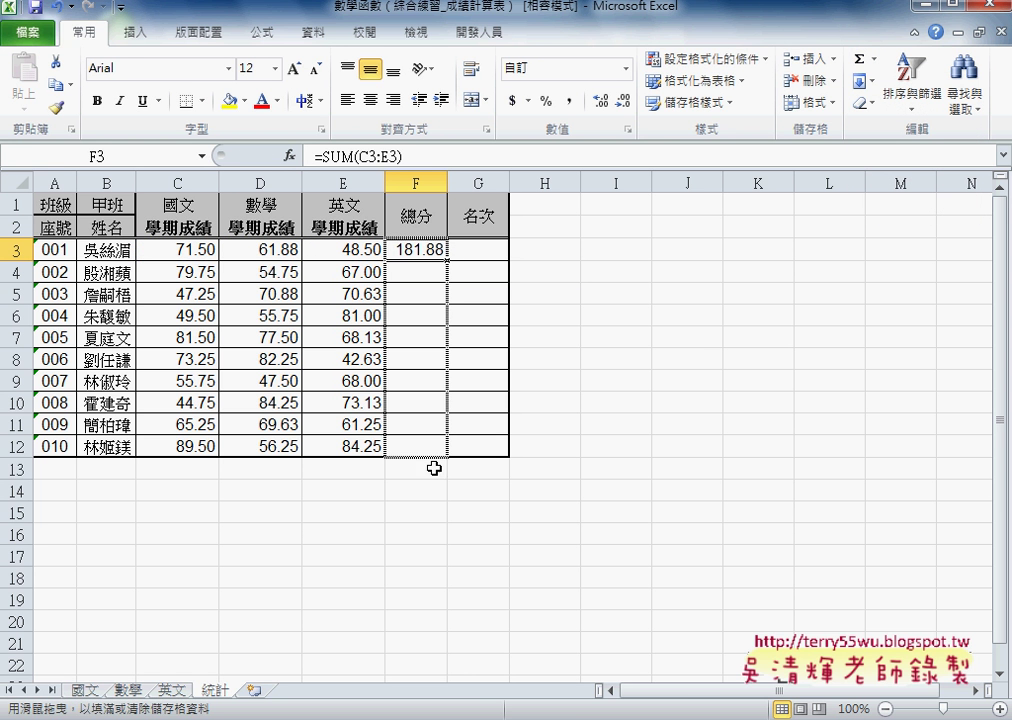
pyautogui.moveTo(452, 262); pyautogui.dragTo(431, 462)
pyautogui.click(496, 255)
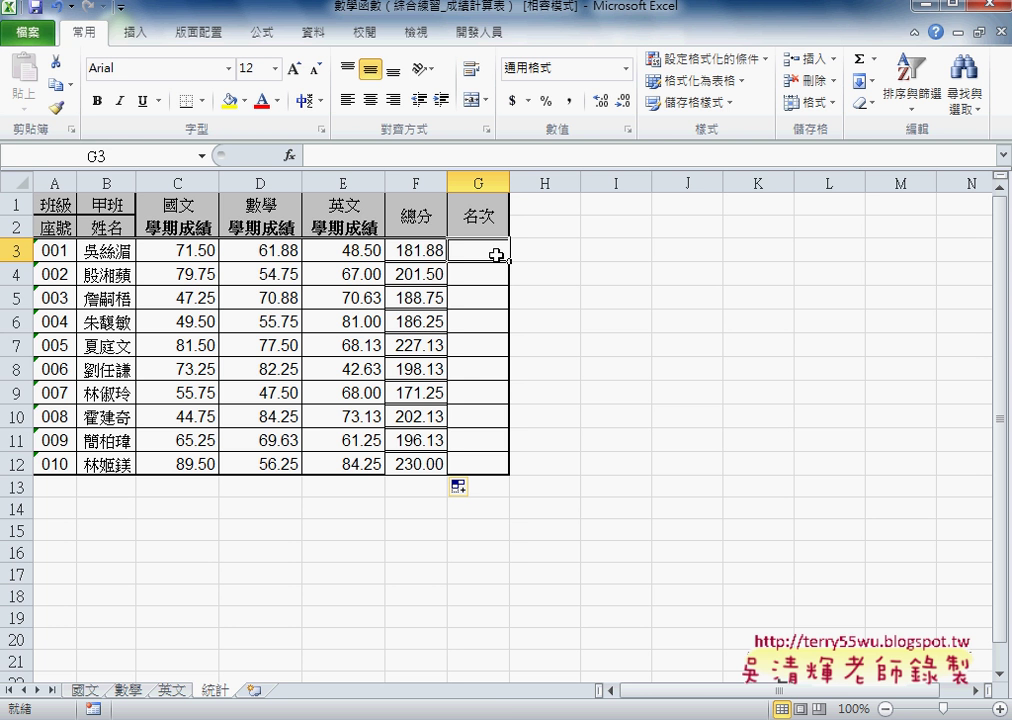
pyautogui.moveTo(415, 250); pyautogui.dragTo(415, 463)
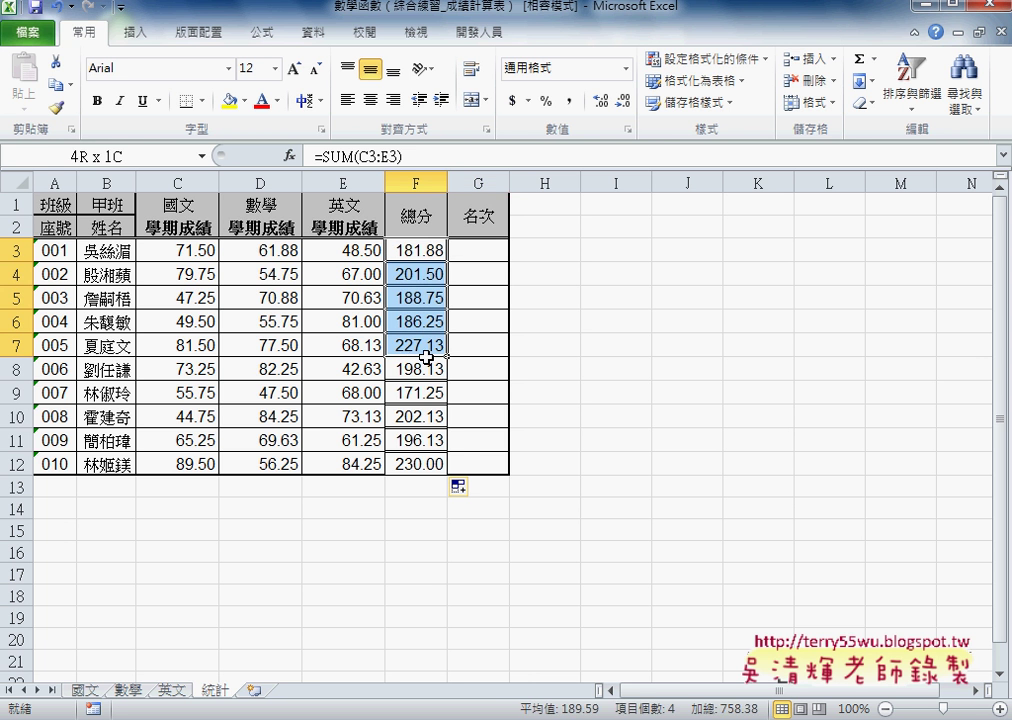
pyautogui.click(492, 249)
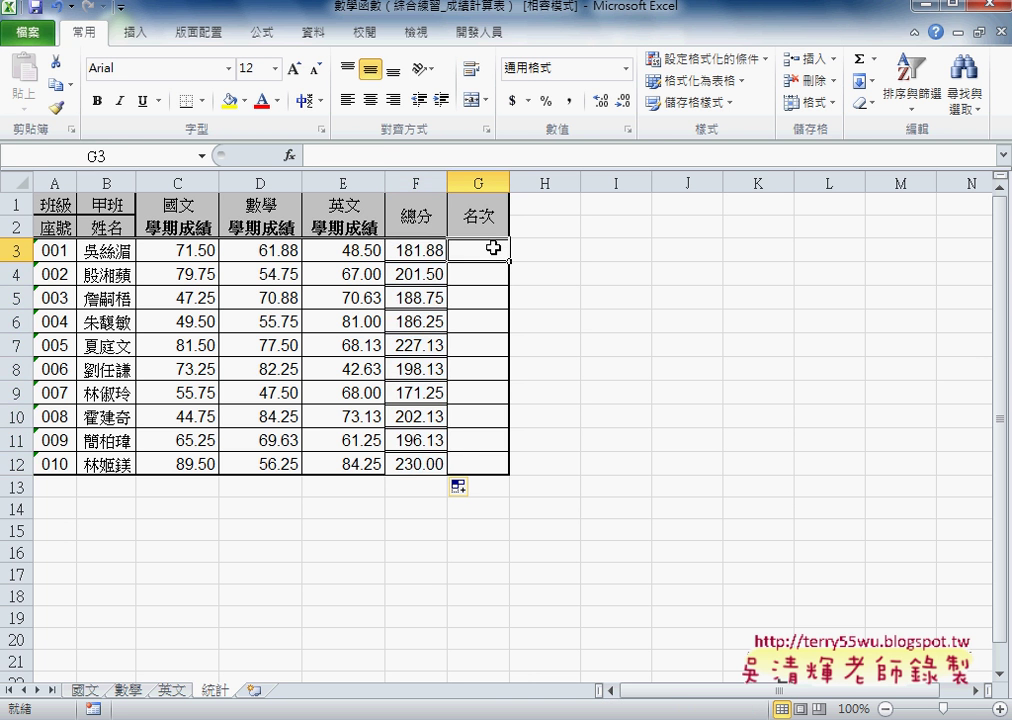
# Step: Pick RANK from the 全部 function category to insert it into G3
pyautogui.click(290, 157)
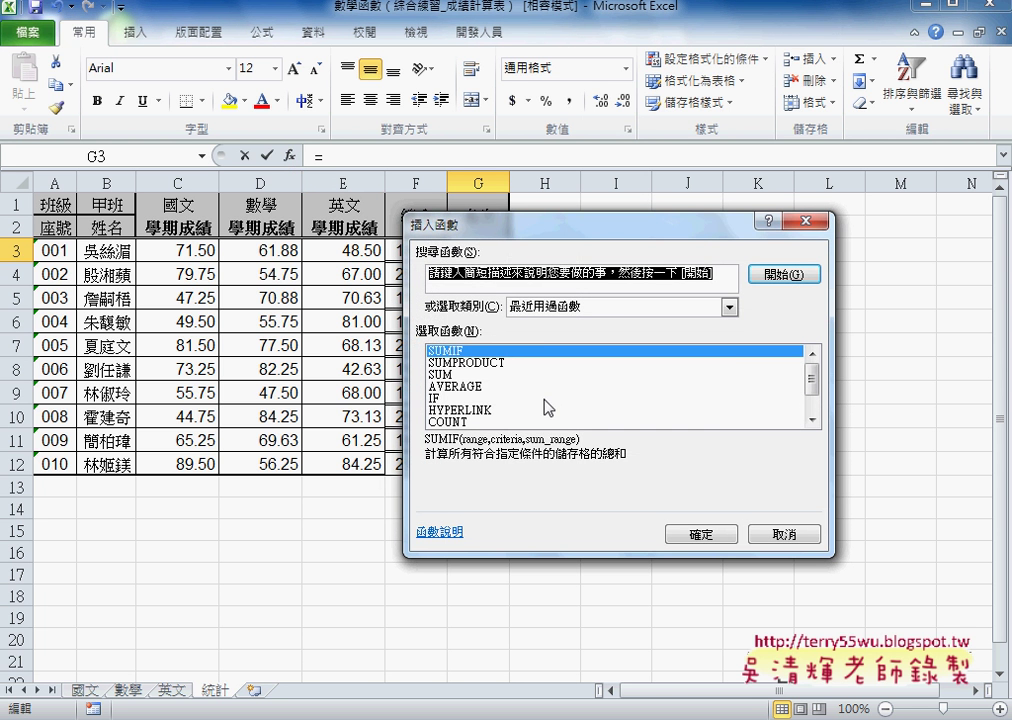
pyautogui.click(619, 310)
pyautogui.click(613, 337)
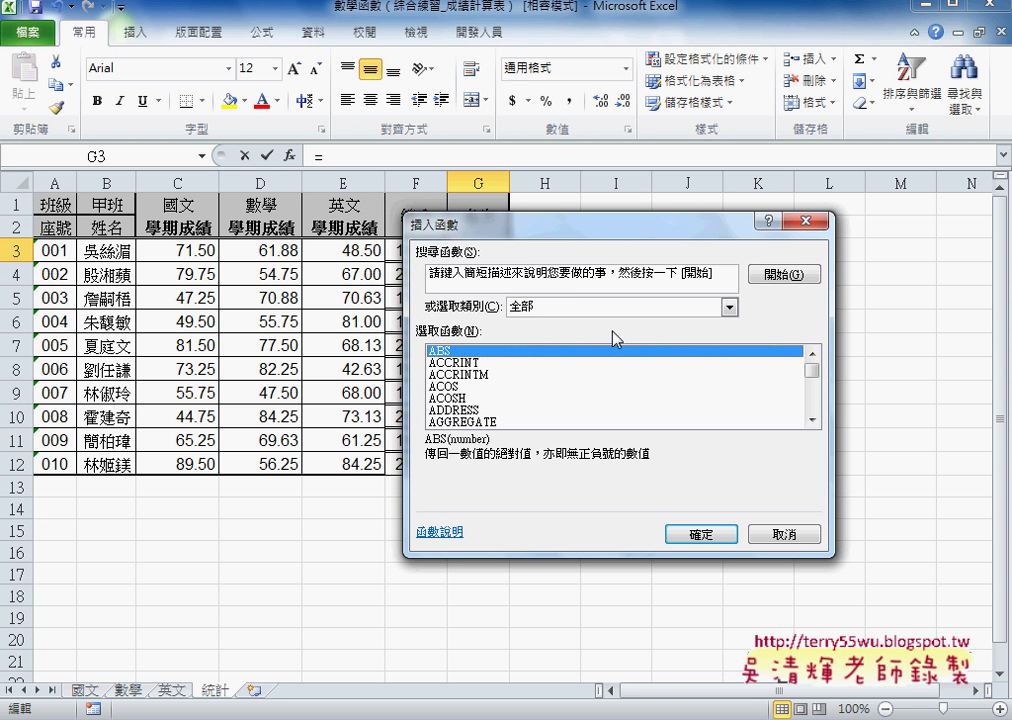
pyautogui.press('r')
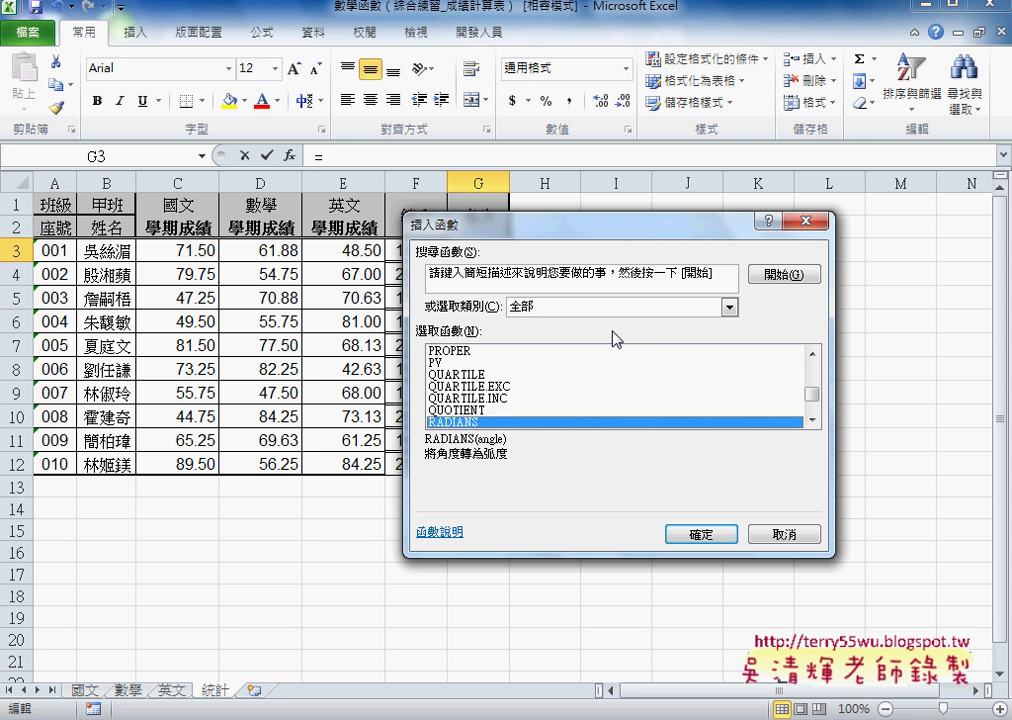
pyautogui.press('Down')
pyautogui.press('Down')
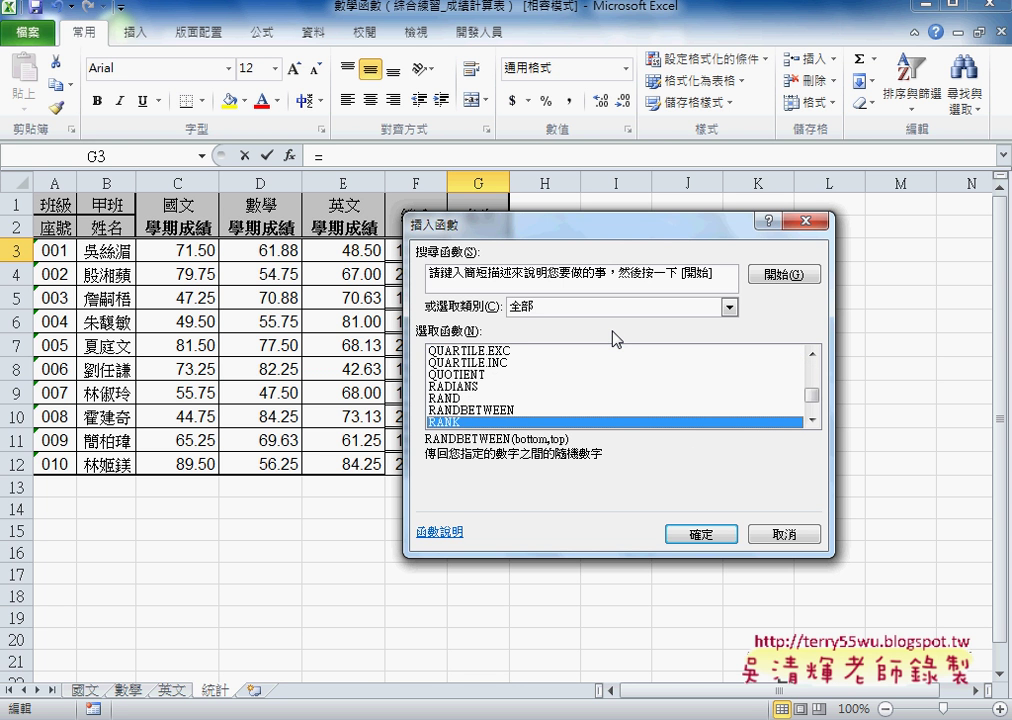
pyautogui.press('Down')
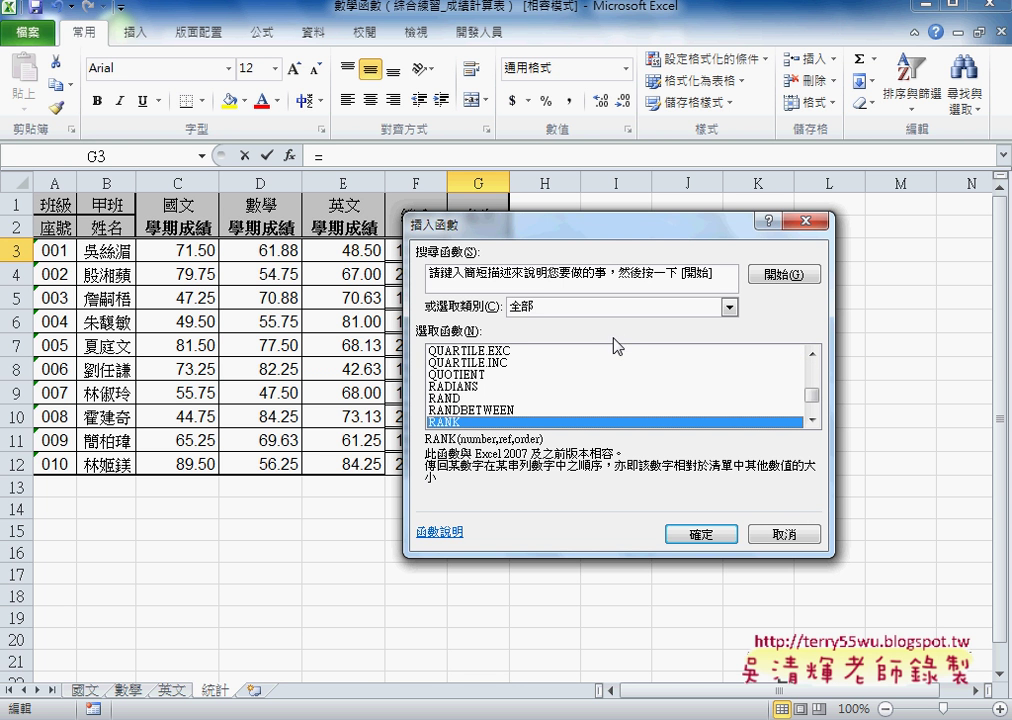
pyautogui.click(706, 537)
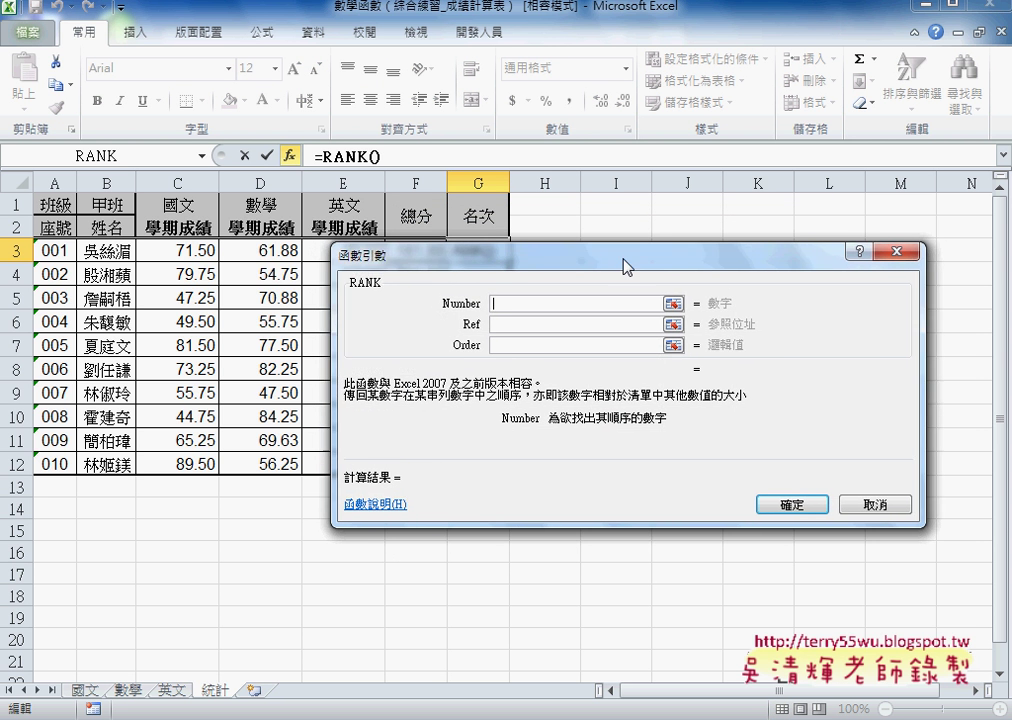
# Step: Enter =RANK(F3,$F$3:$F$12,0) in G3 and fill it down to G12
pyautogui.moveTo(602, 264); pyautogui.dragTo(806, 250)
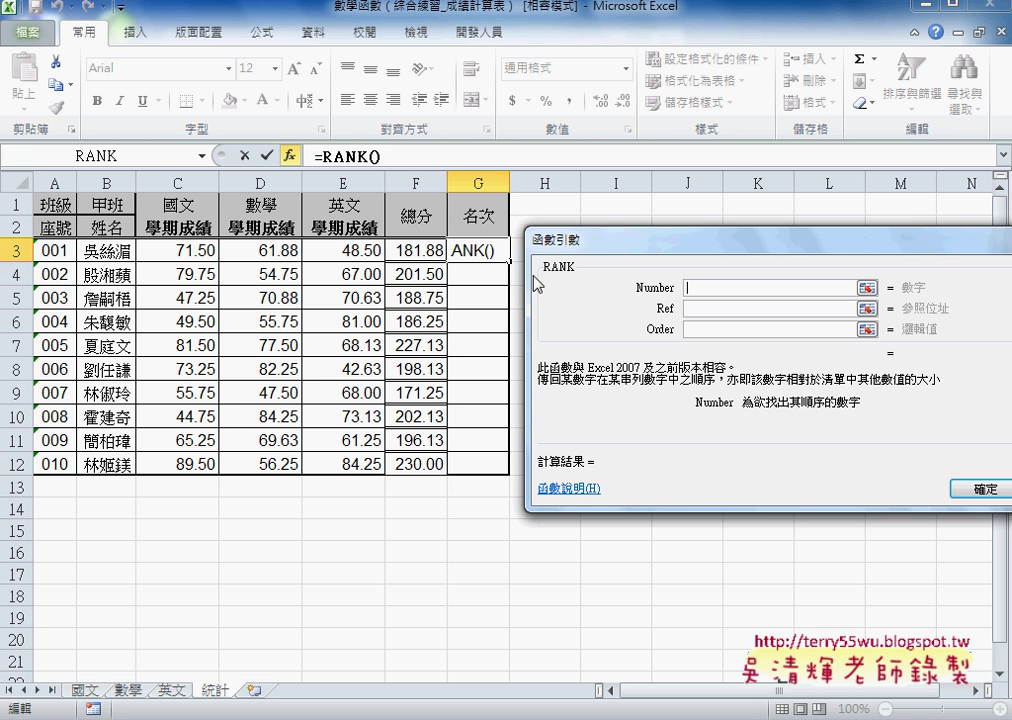
pyautogui.click(423, 250)
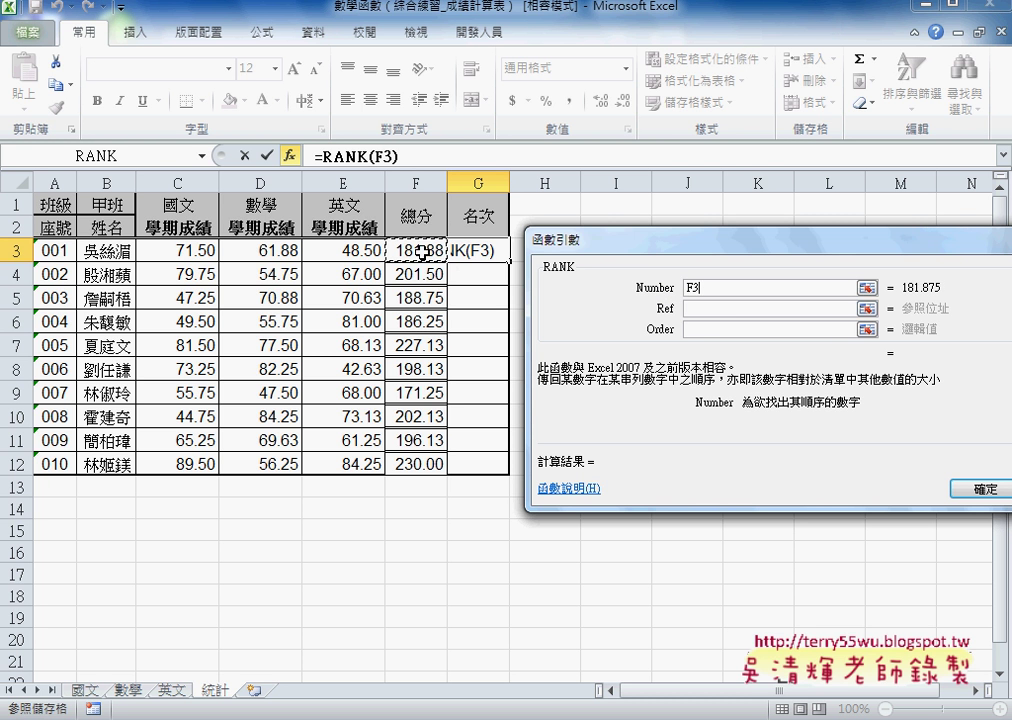
pyautogui.click(705, 308)
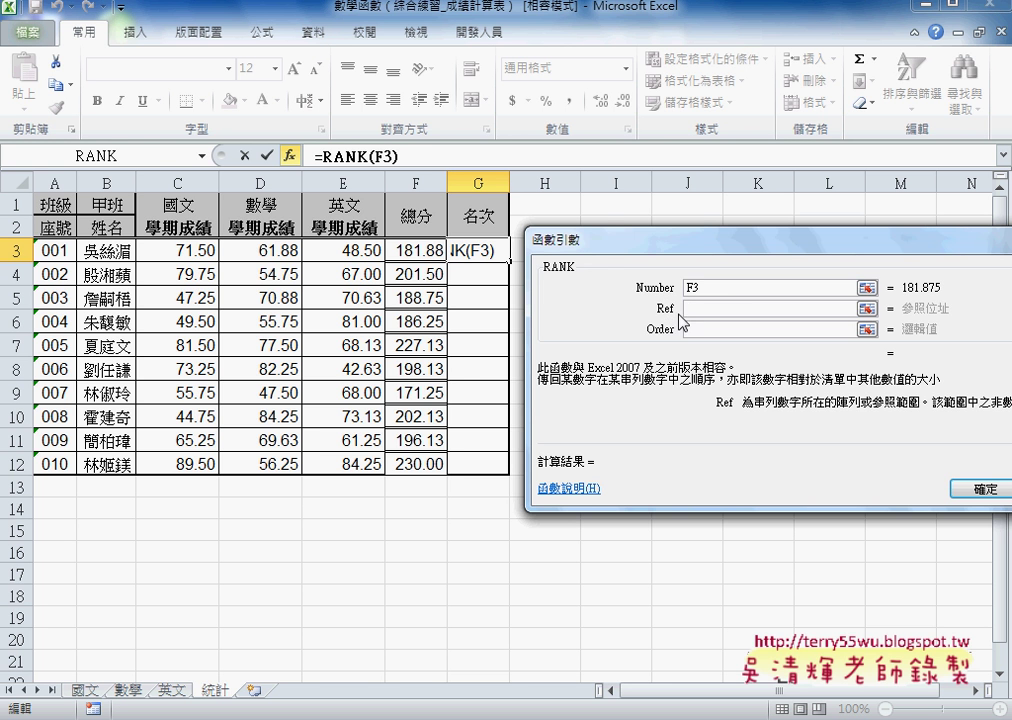
pyautogui.moveTo(415, 251); pyautogui.dragTo(420, 463)
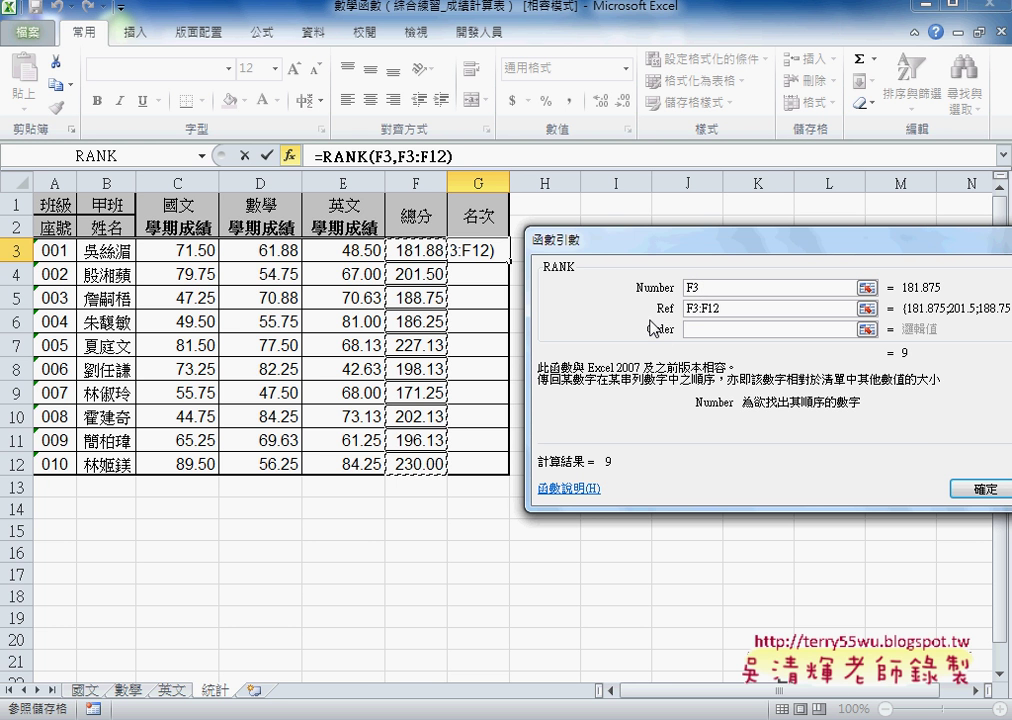
pyautogui.click(705, 332)
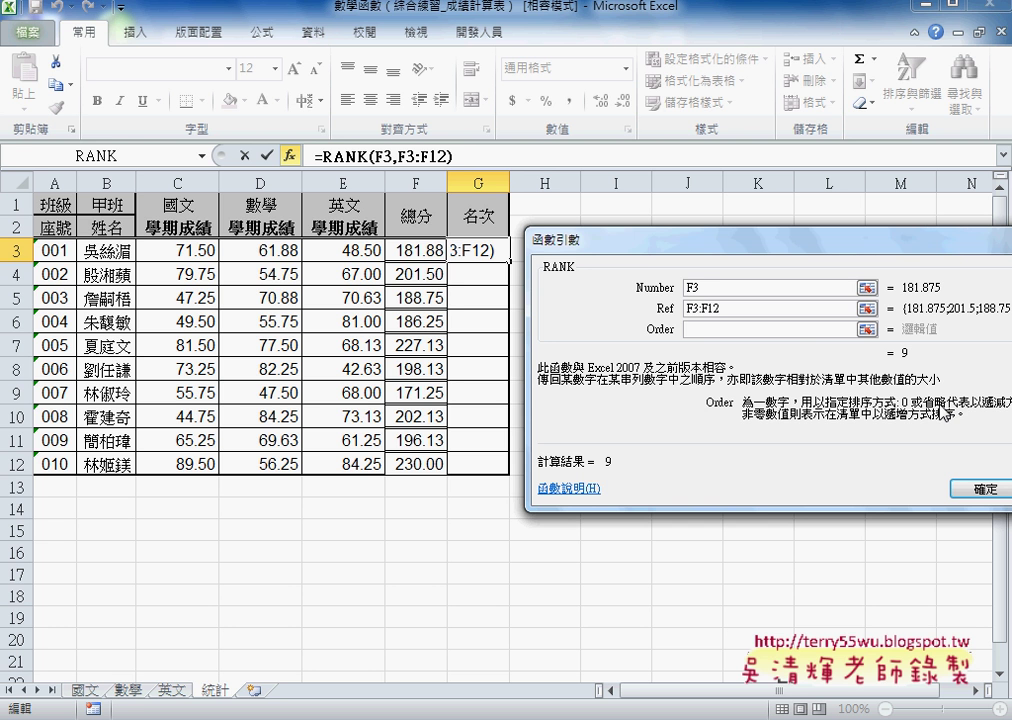
pyautogui.write('0')
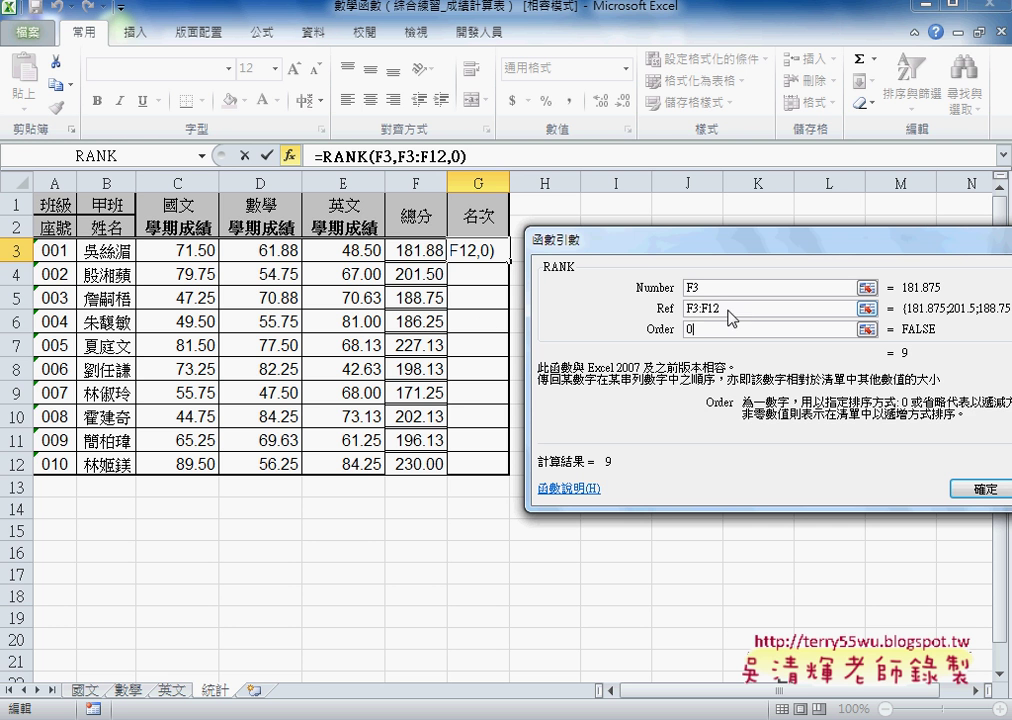
pyautogui.hotkey('shift', 'Tab')
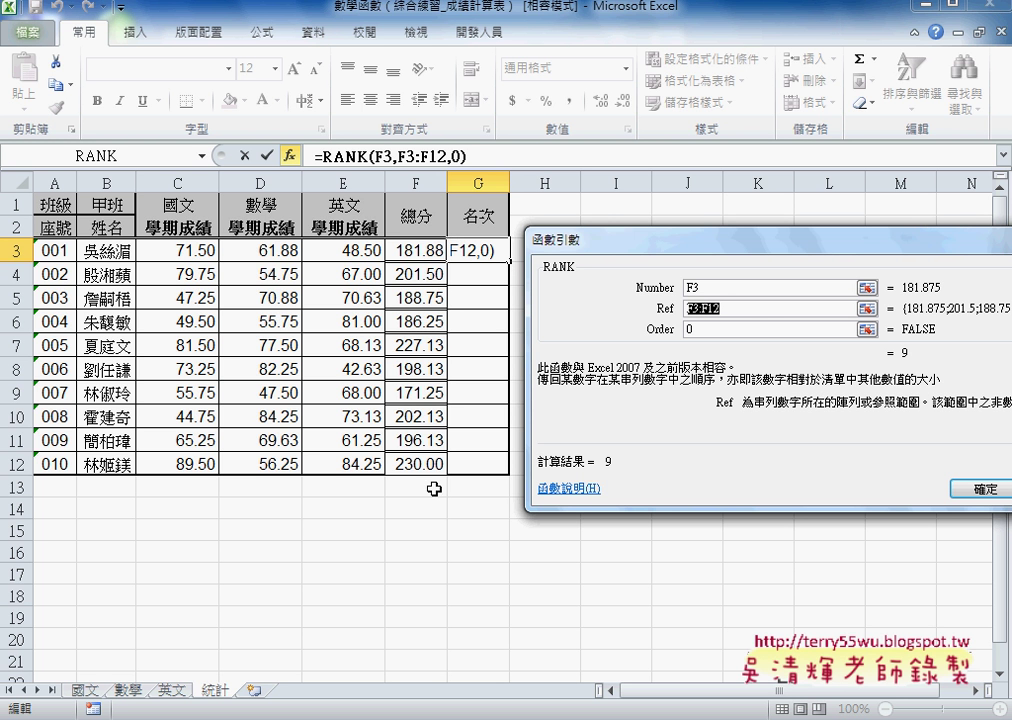
pyautogui.press('F4')
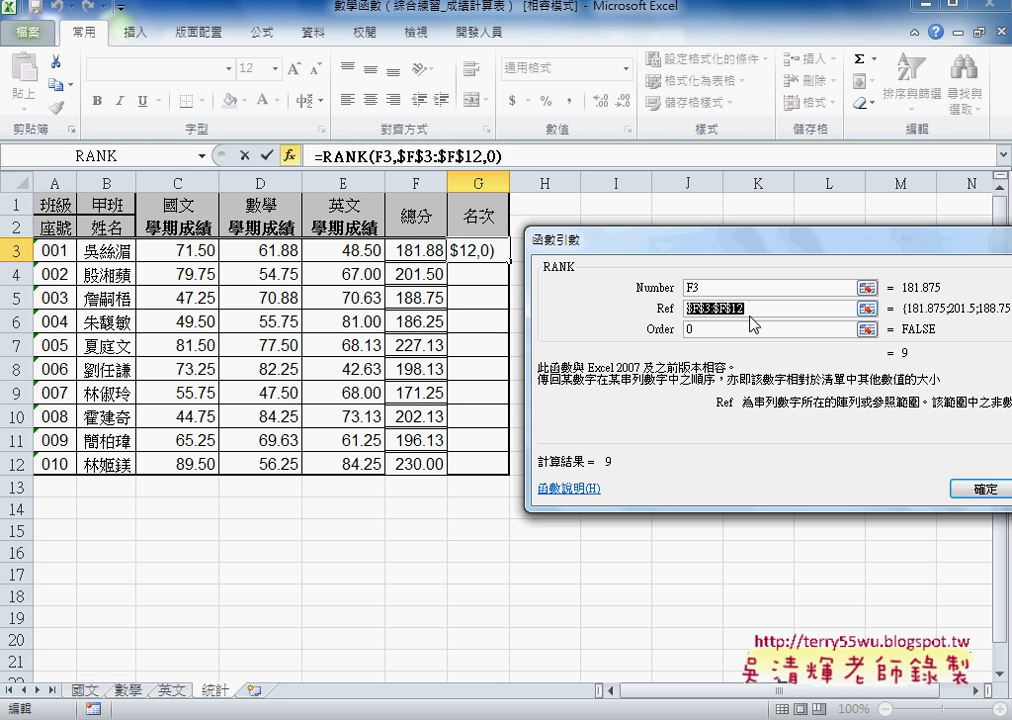
pyautogui.hotkey('shift', 'Tab')
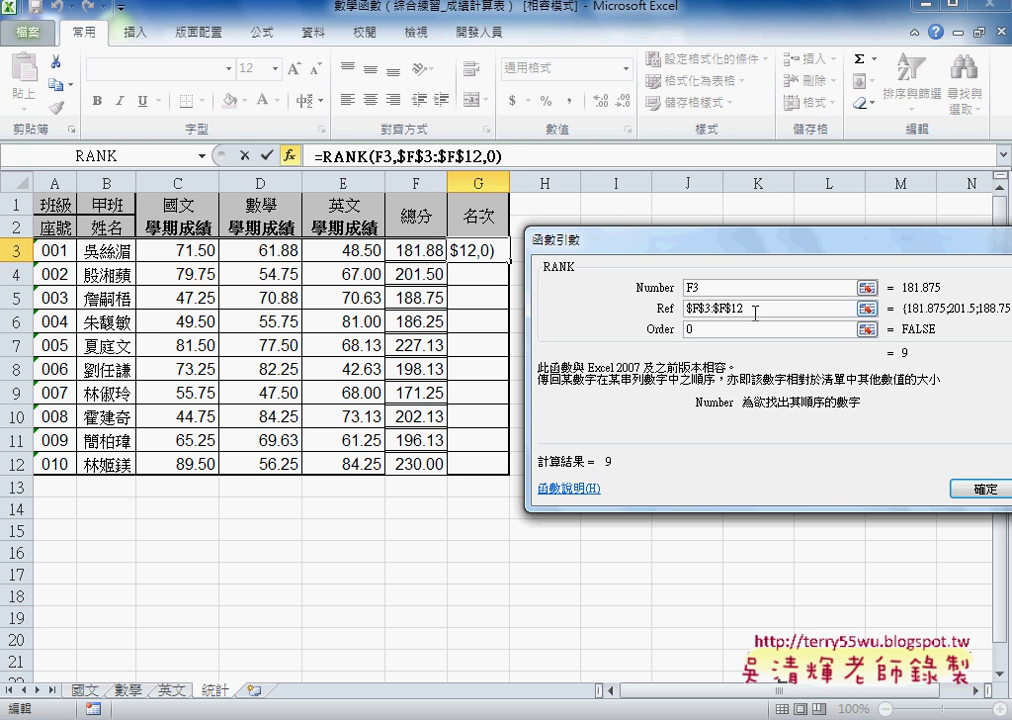
pyautogui.click(755, 313)
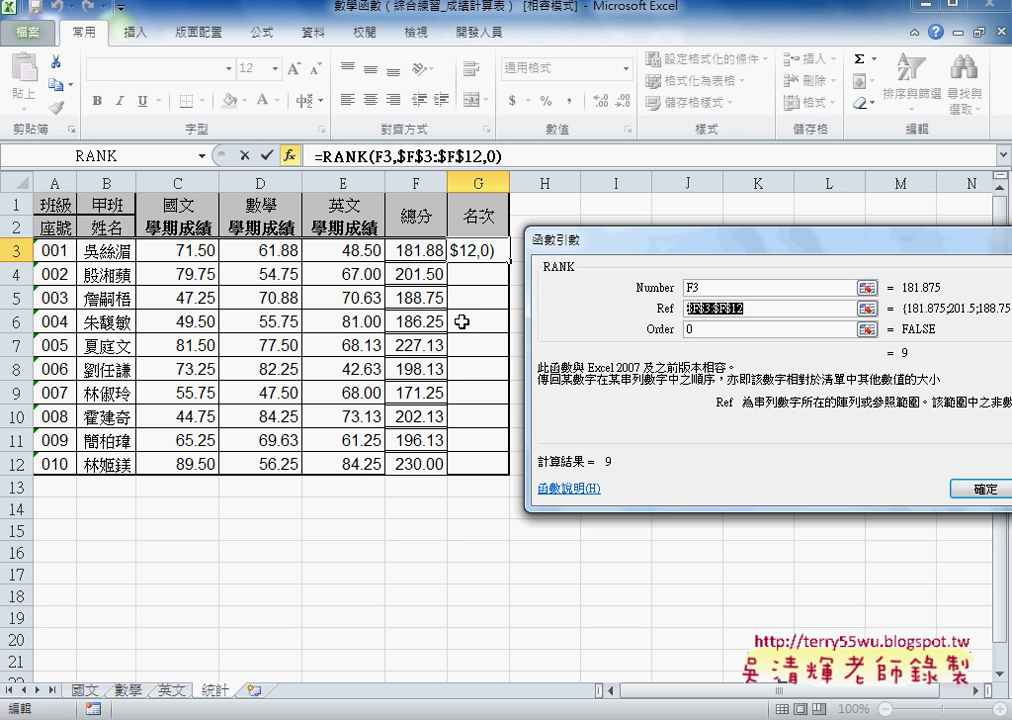
pyautogui.click(686, 330)
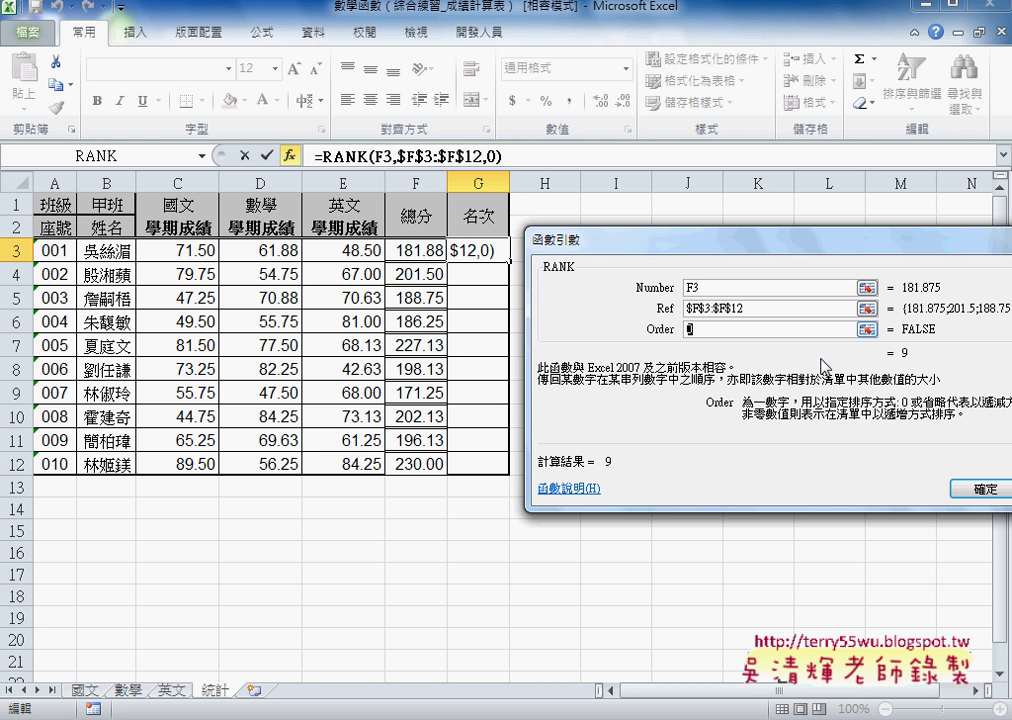
pyautogui.click(976, 488)
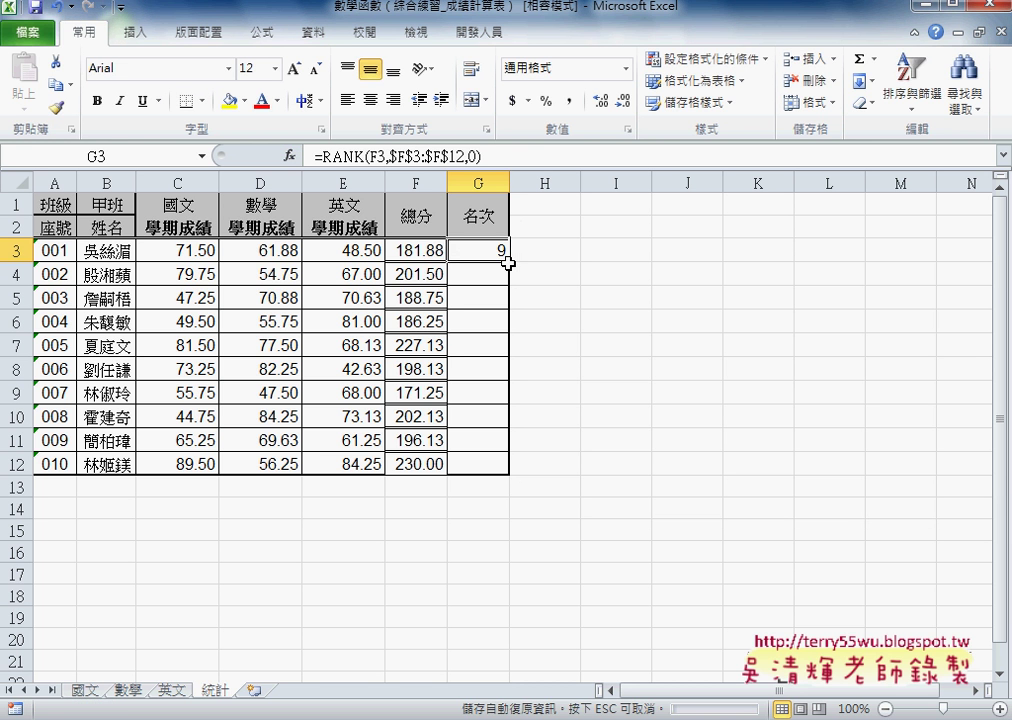
pyautogui.moveTo(508, 262); pyautogui.dragTo(526, 470)
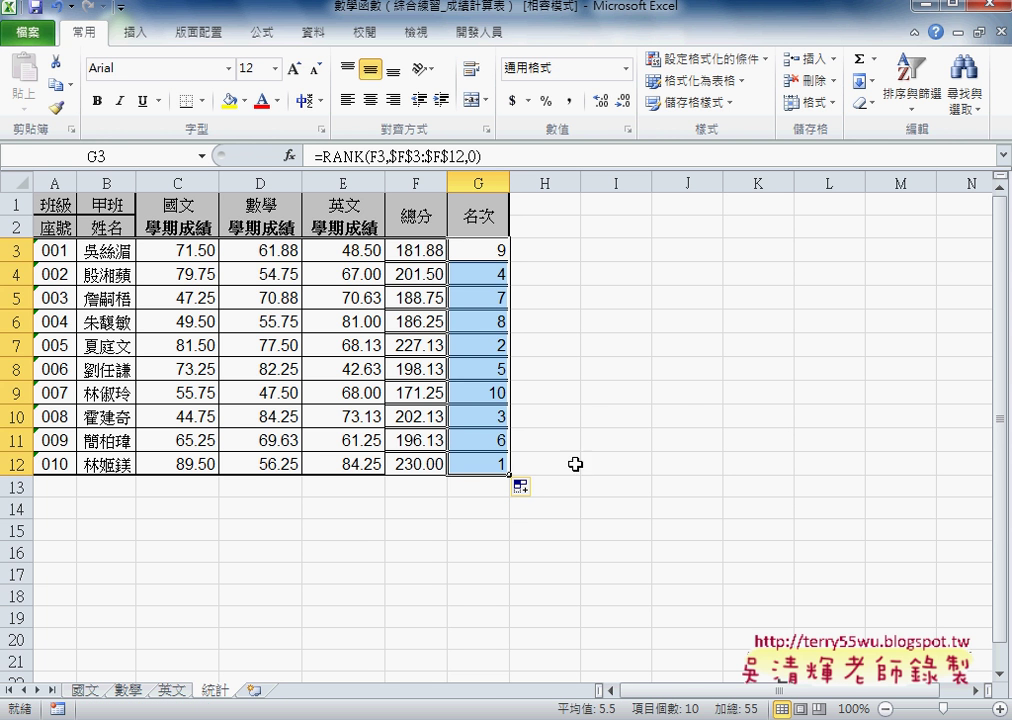
pyautogui.click(604, 410)
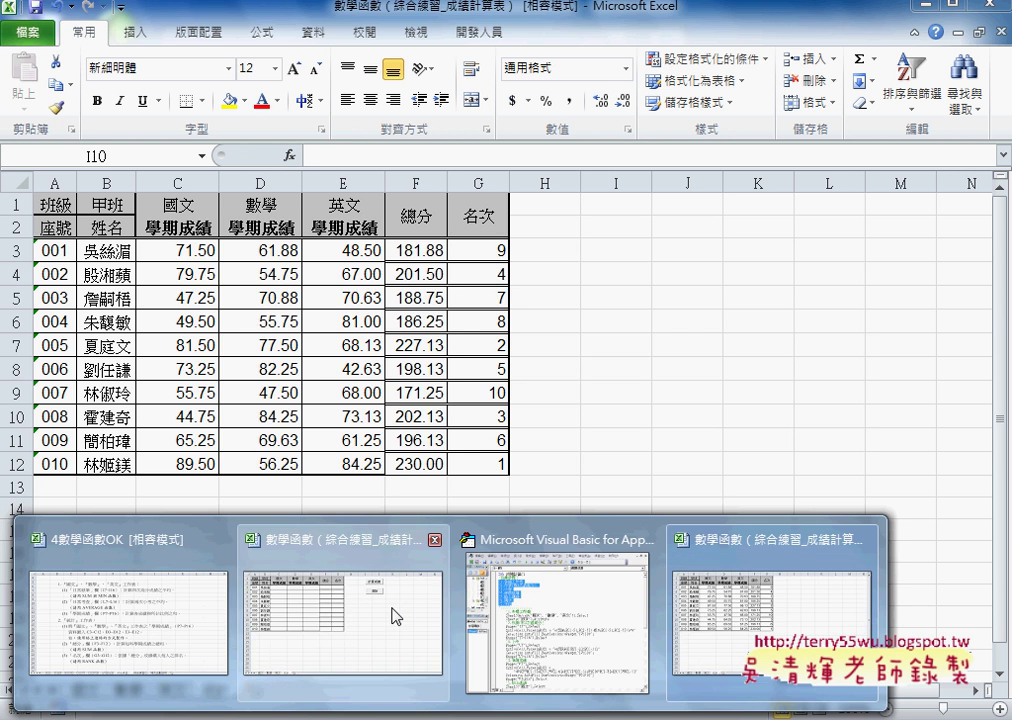
# Step: Switch to the OK workbook and look through its 國文, 數學 and 英文 sheets before returning to 統計
pyautogui.click(392, 608)
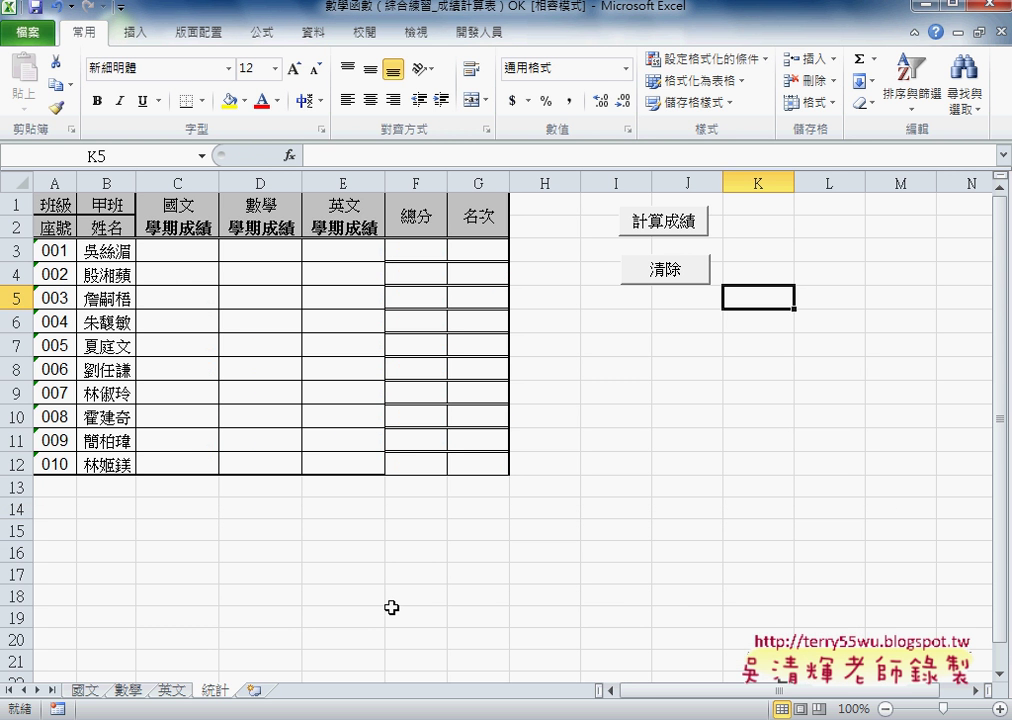
pyautogui.click(82, 690)
pyautogui.click(132, 692)
pyautogui.click(171, 690)
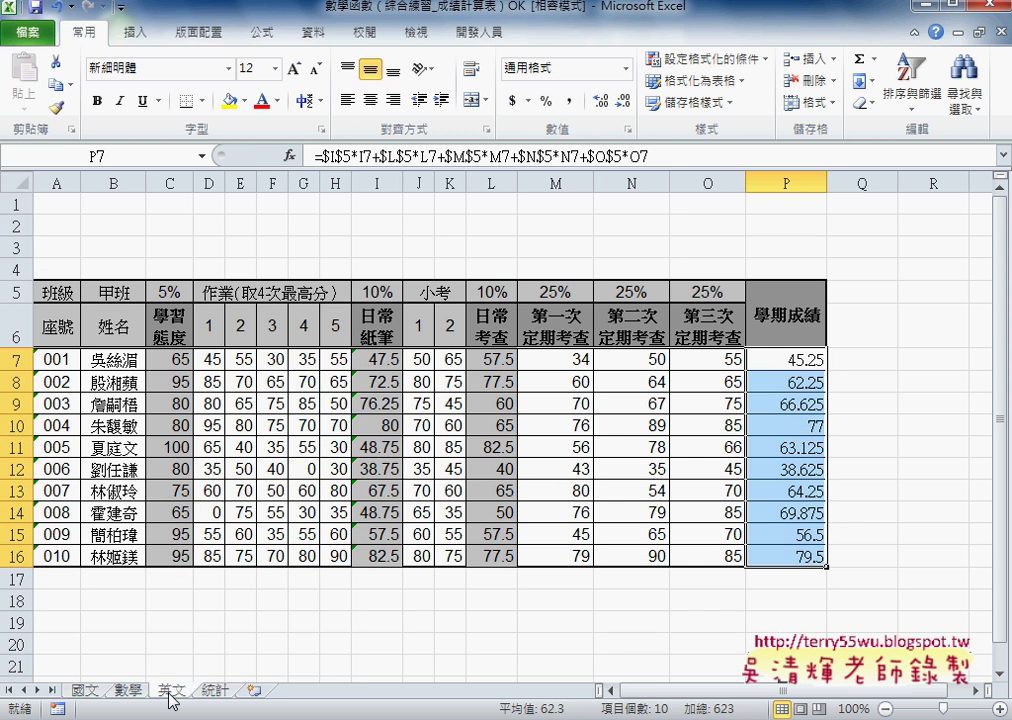
pyautogui.click(215, 690)
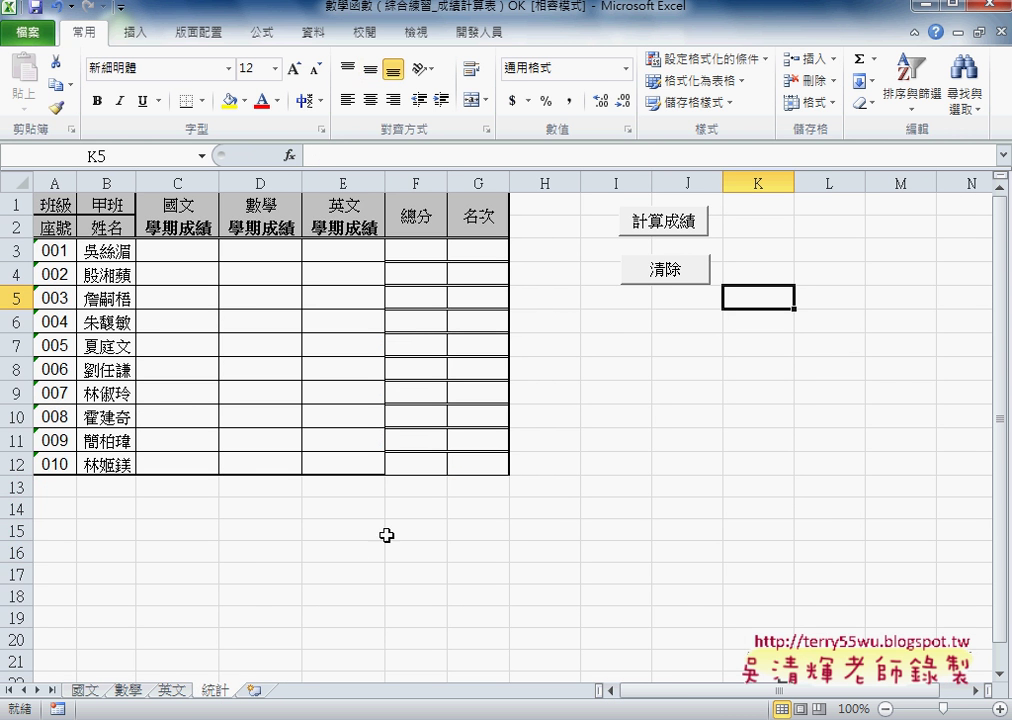
# Step: Run 計算成績 to fill the 統計 table, then look through the subject sheets
pyautogui.click(651, 225)
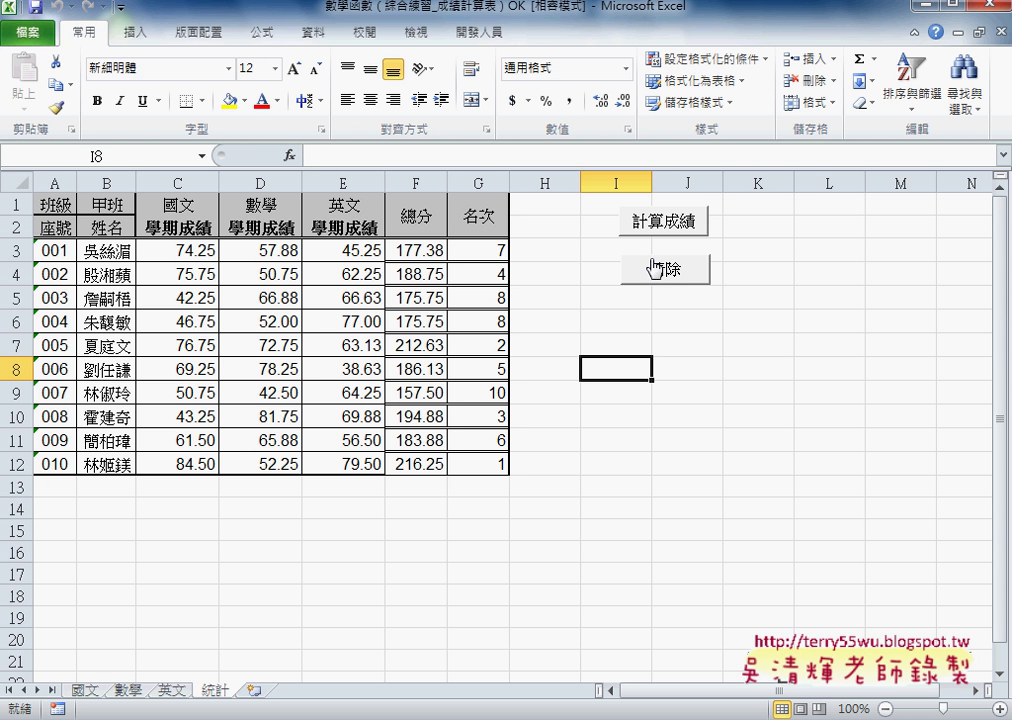
pyautogui.click(85, 690)
pyautogui.click(128, 690)
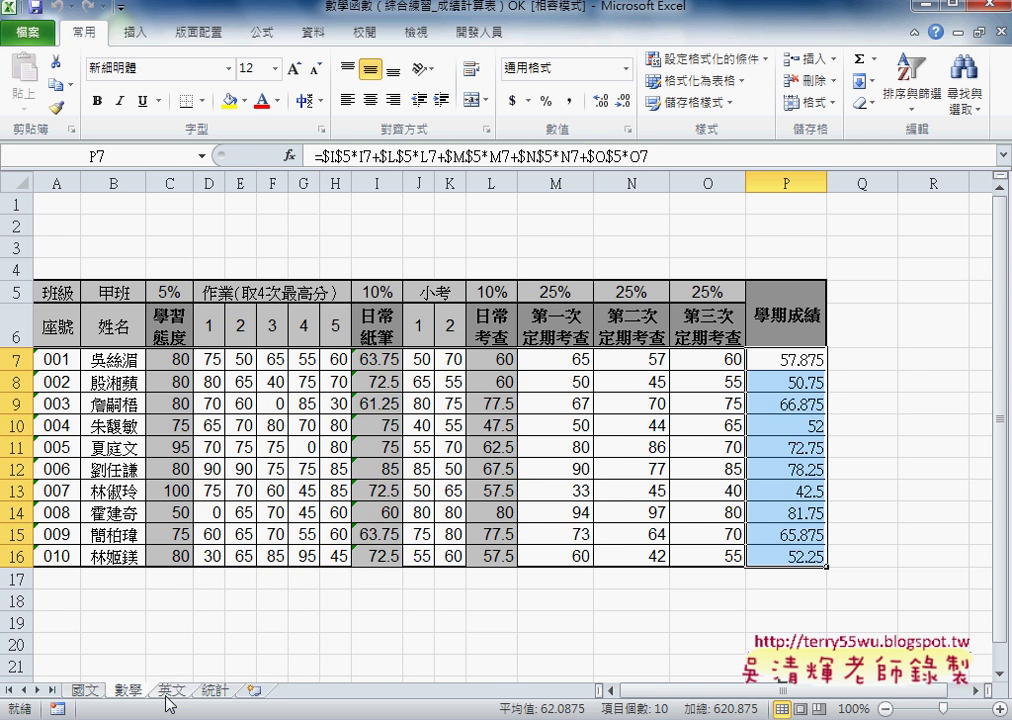
pyautogui.click(172, 690)
pyautogui.click(197, 699)
# Step: Inspect 國文 I7's formula =(SUM(D7:H7)-MIN(D7:H7))/4
pyautogui.click(92, 692)
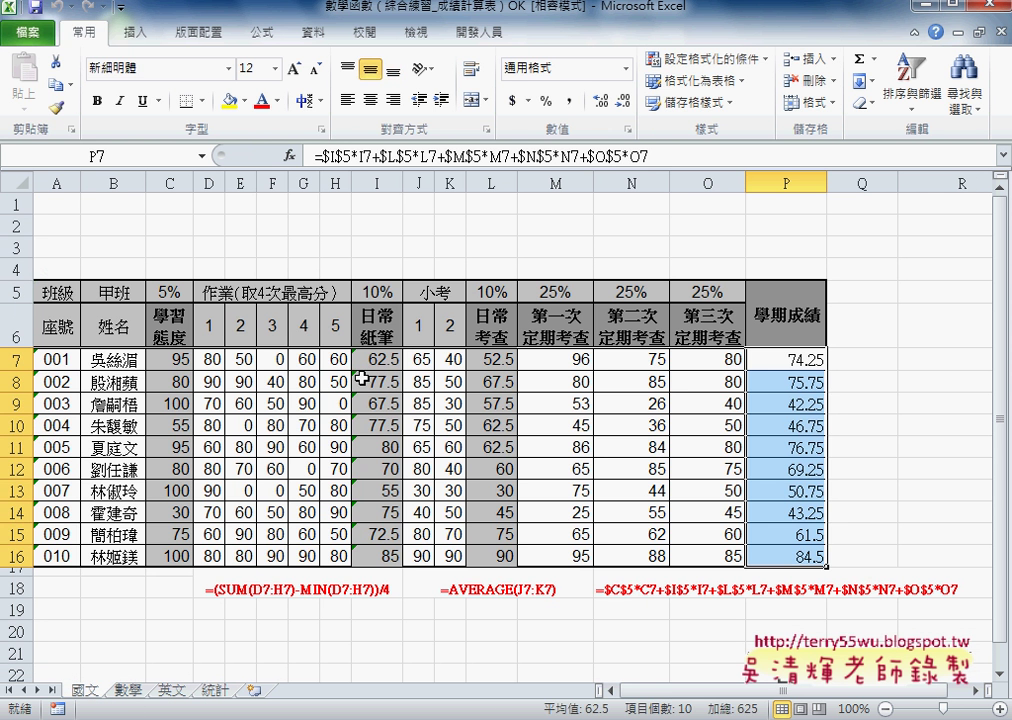
pyautogui.click(380, 357)
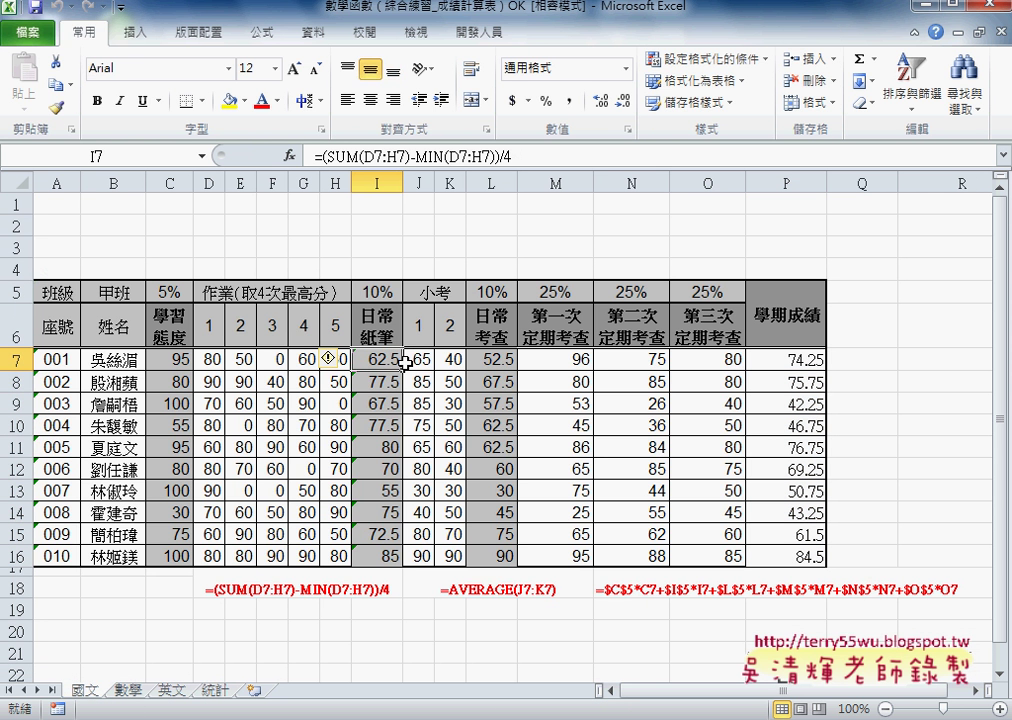
pyautogui.click(346, 155)
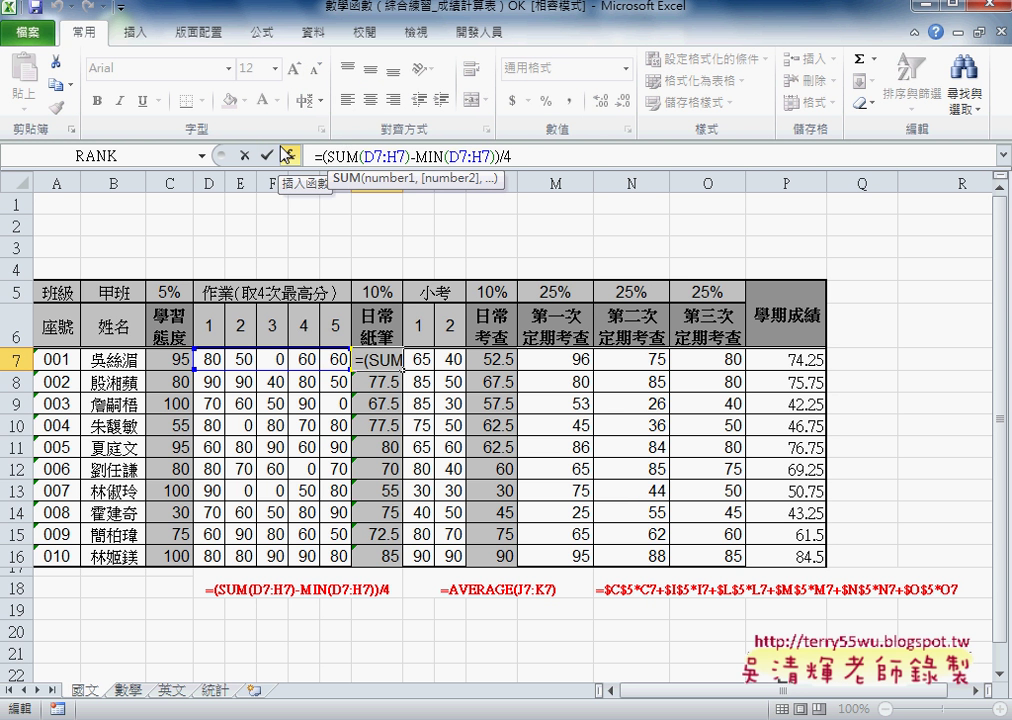